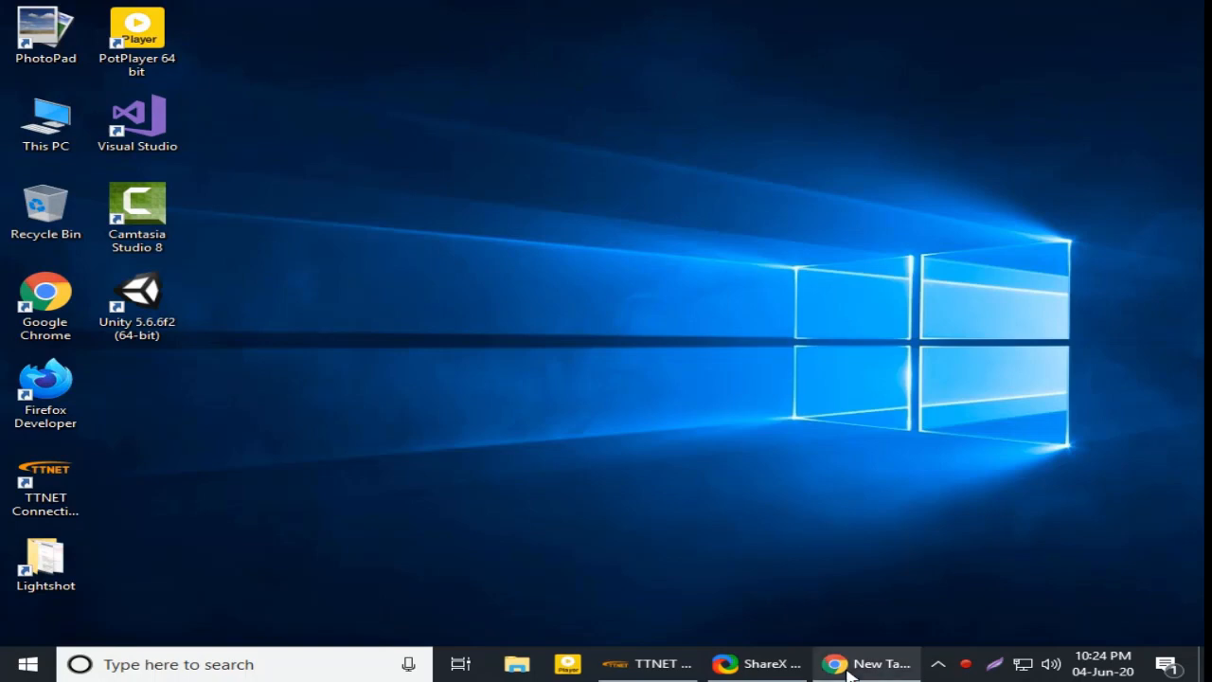
pyautogui.click(847, 665)
pyautogui.click(486, 346)
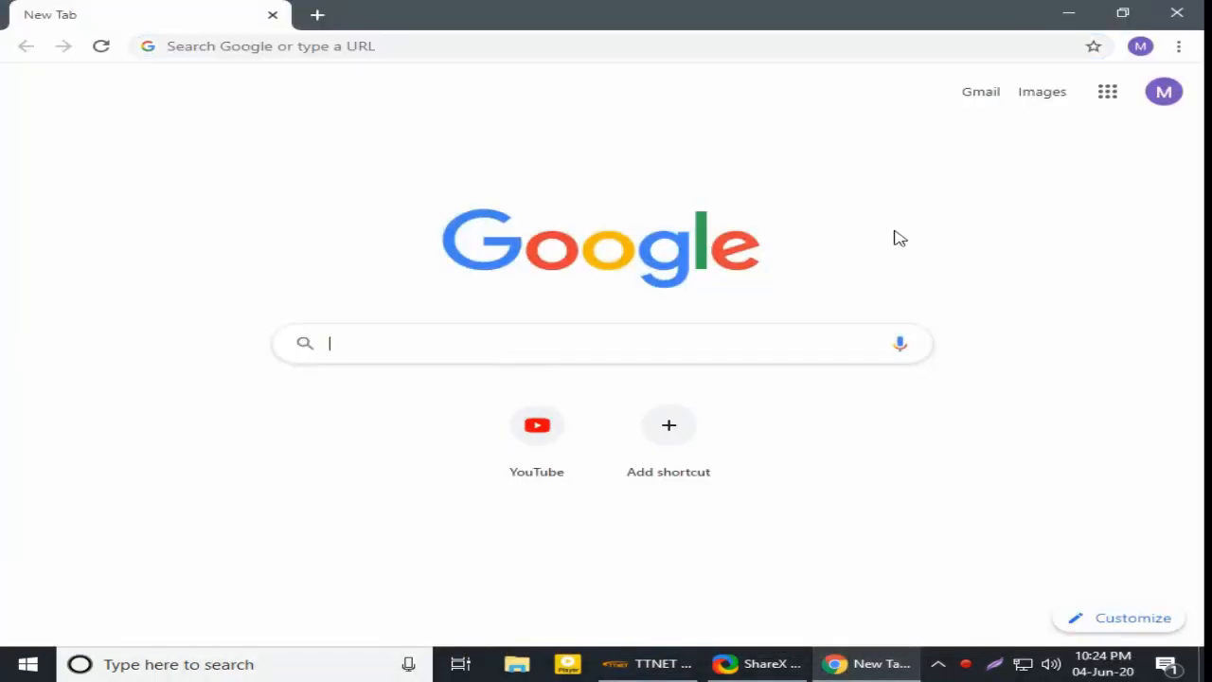
pyautogui.click(1084, 14)
# Step: Launch Unity 5.6.6f2 and open the project New Unity Project 2
pyautogui.doubleClick(127, 299)
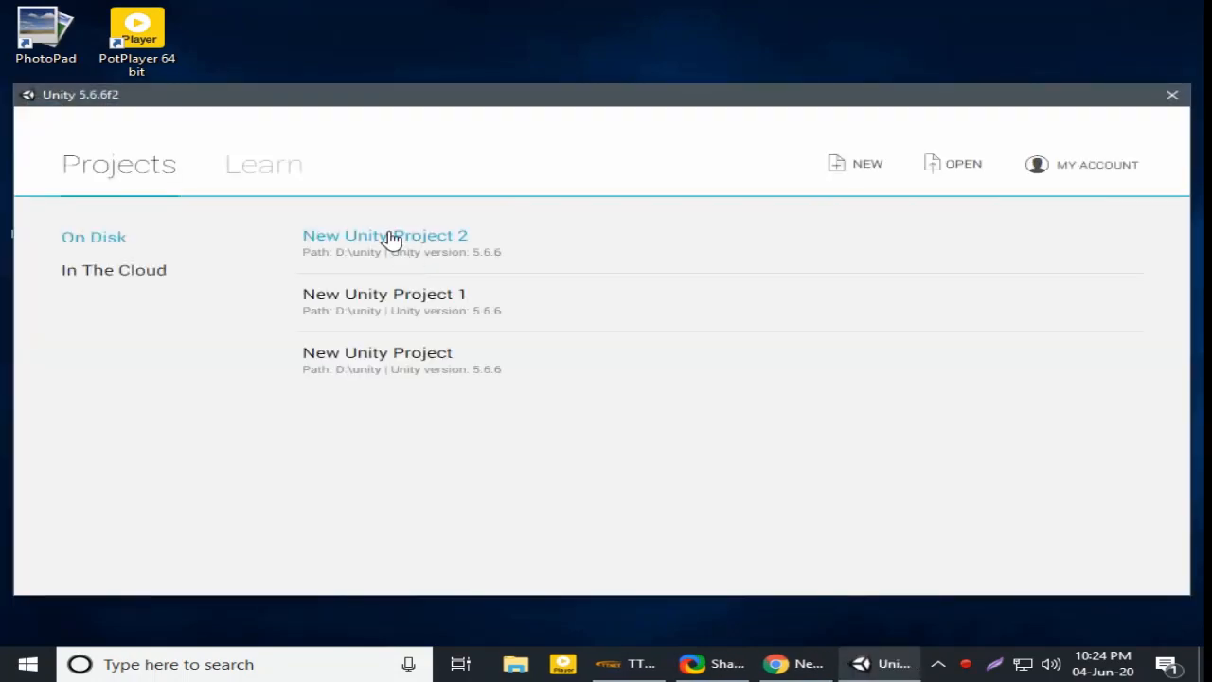
pyautogui.click(392, 237)
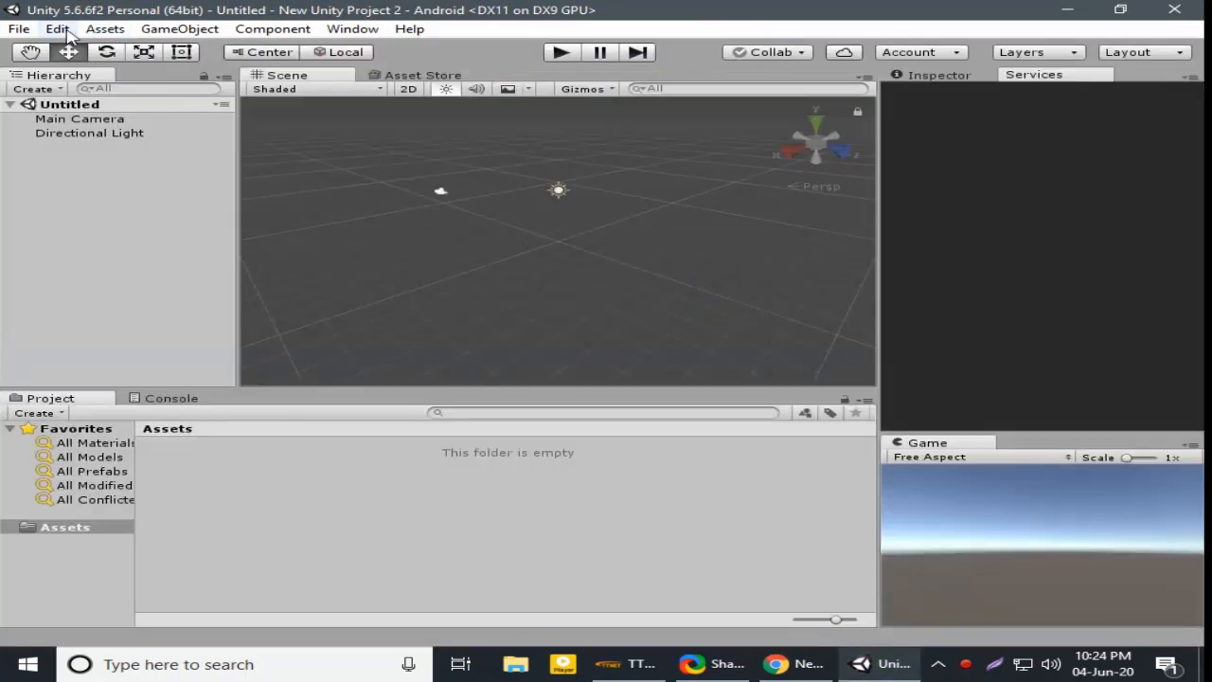
# Step: Check the Android SDK and JDK path fields in Unity's External Tools preferences, and close the preferences
pyautogui.click(59, 31)
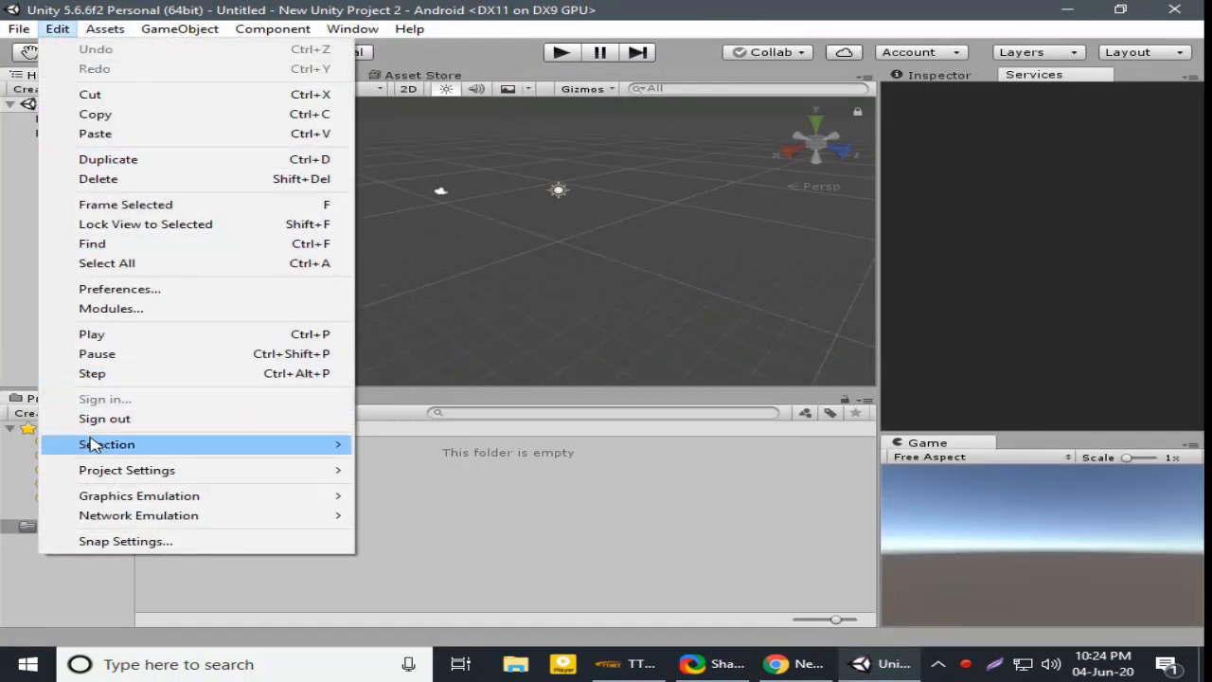
pyautogui.click(157, 289)
pyautogui.click(178, 173)
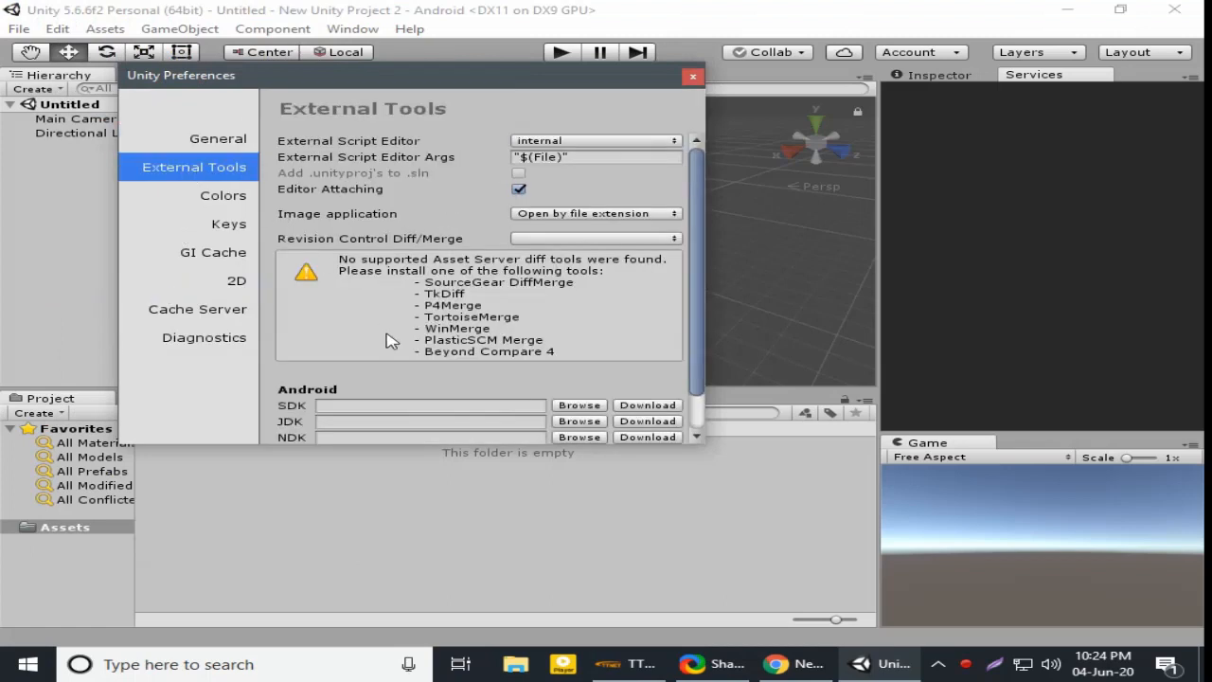
pyautogui.click(362, 405)
pyautogui.click(344, 422)
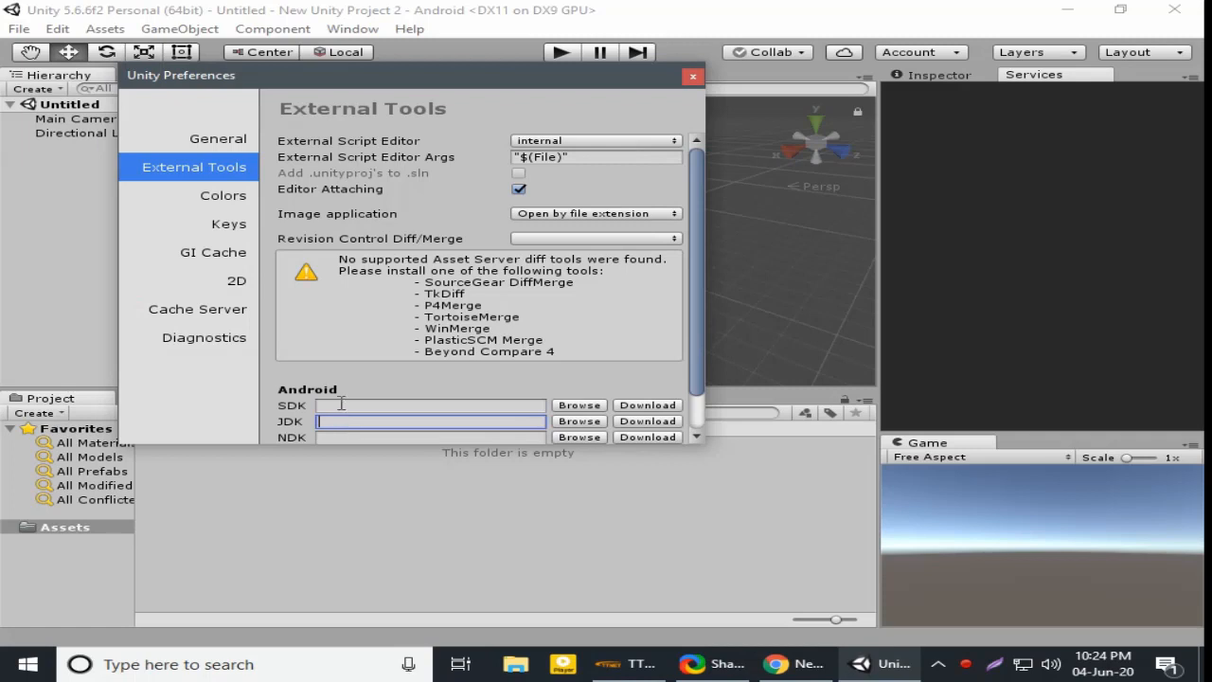
pyautogui.click(343, 405)
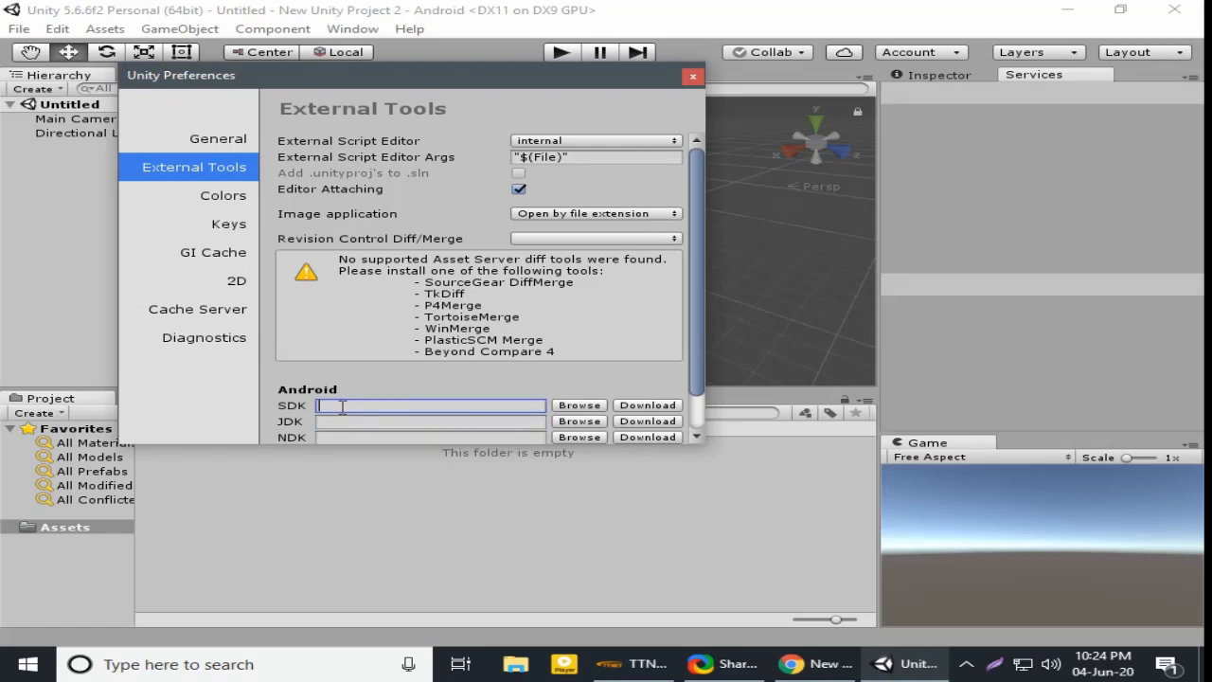
pyautogui.click(344, 422)
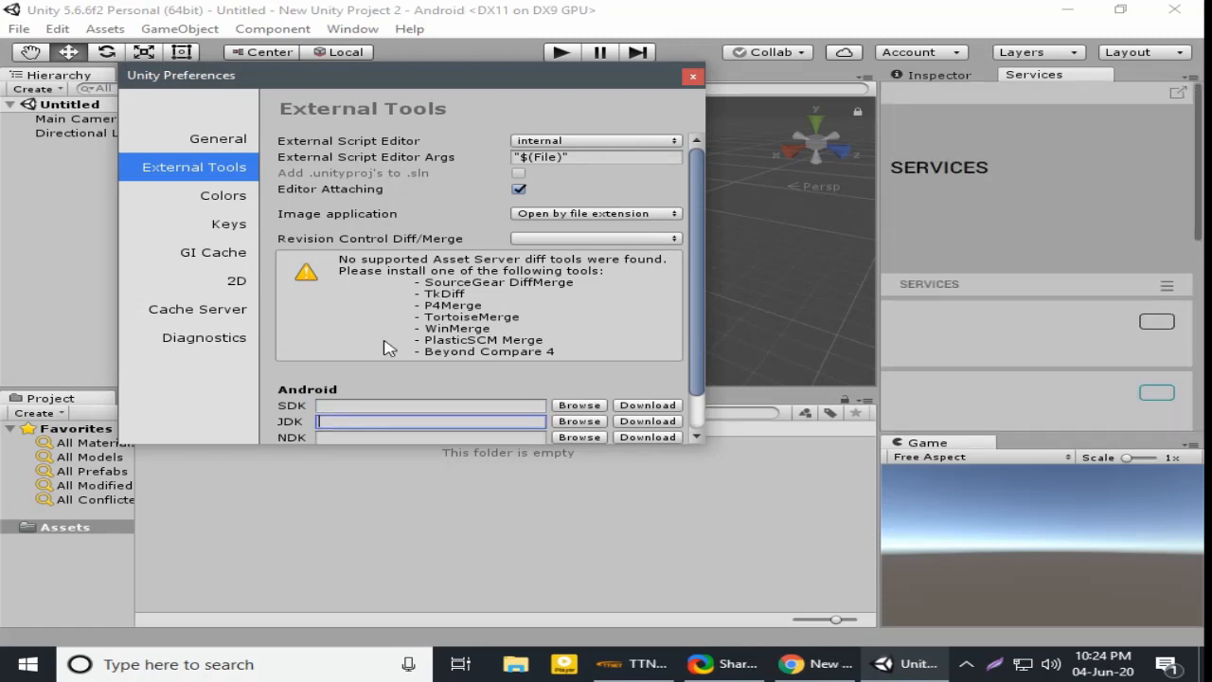
pyautogui.click(693, 77)
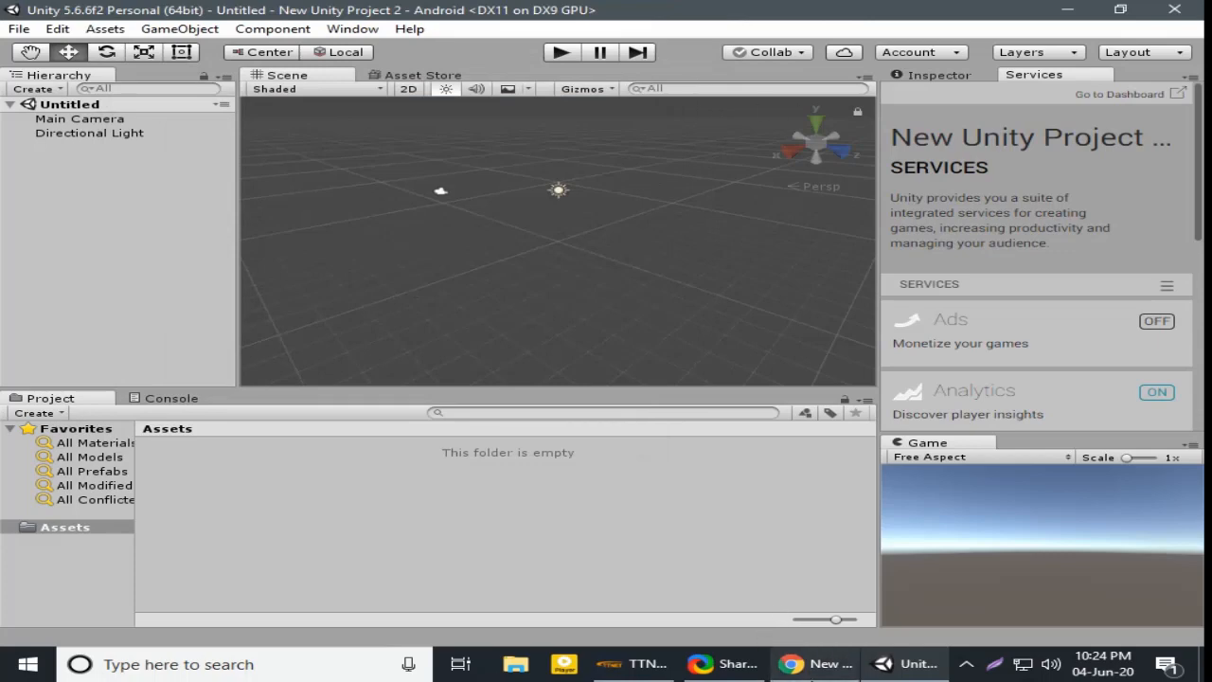
# Step: Switch to Chrome and search Google for "jdk 8 download"
pyautogui.click(790, 663)
pyautogui.click(557, 348)
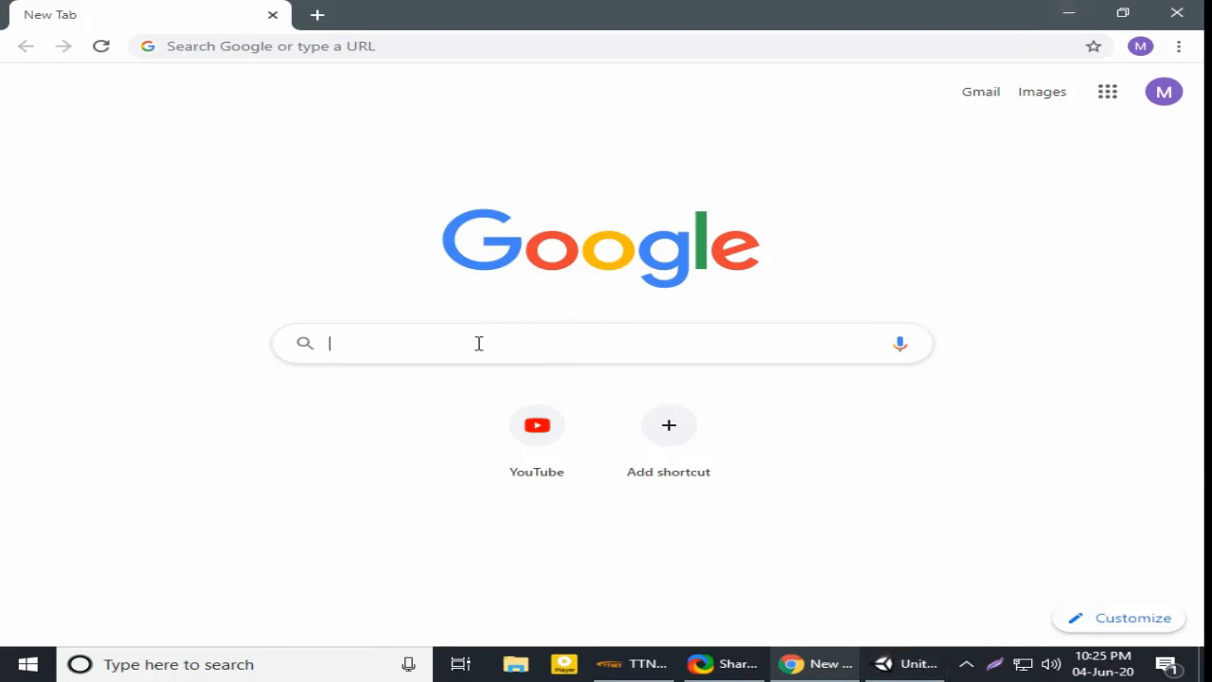
pyautogui.click(541, 358)
pyautogui.write('jd')
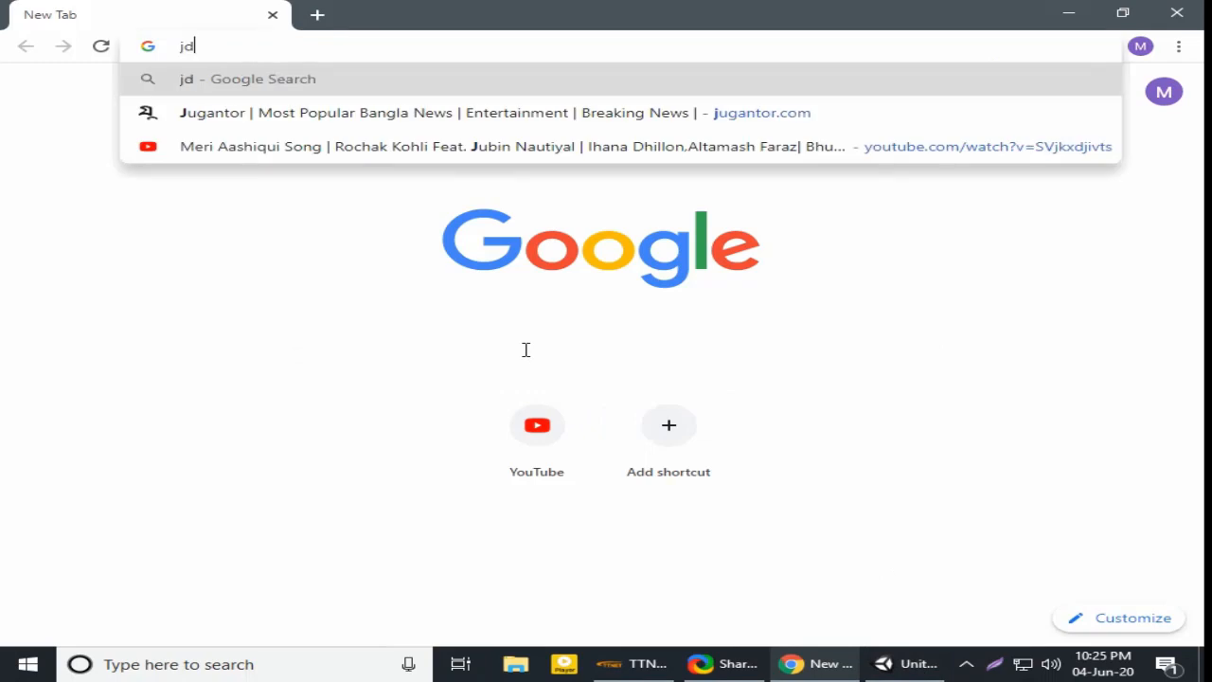
pyautogui.write('k 8')
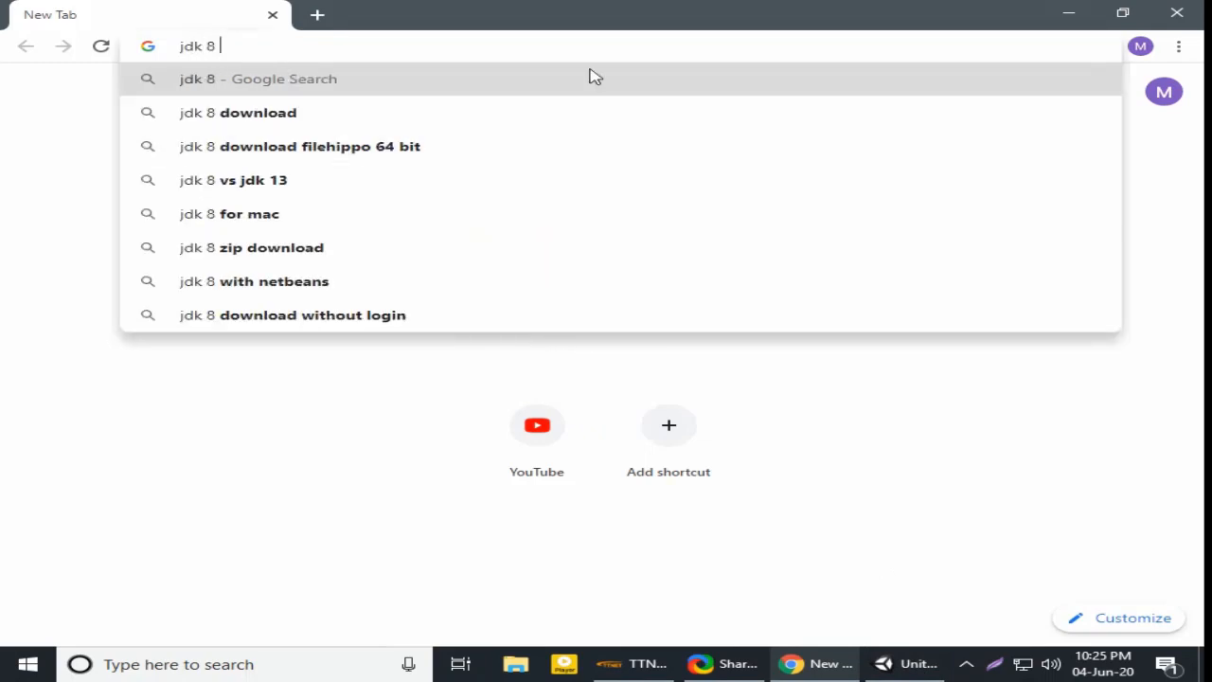
pyautogui.click(425, 112)
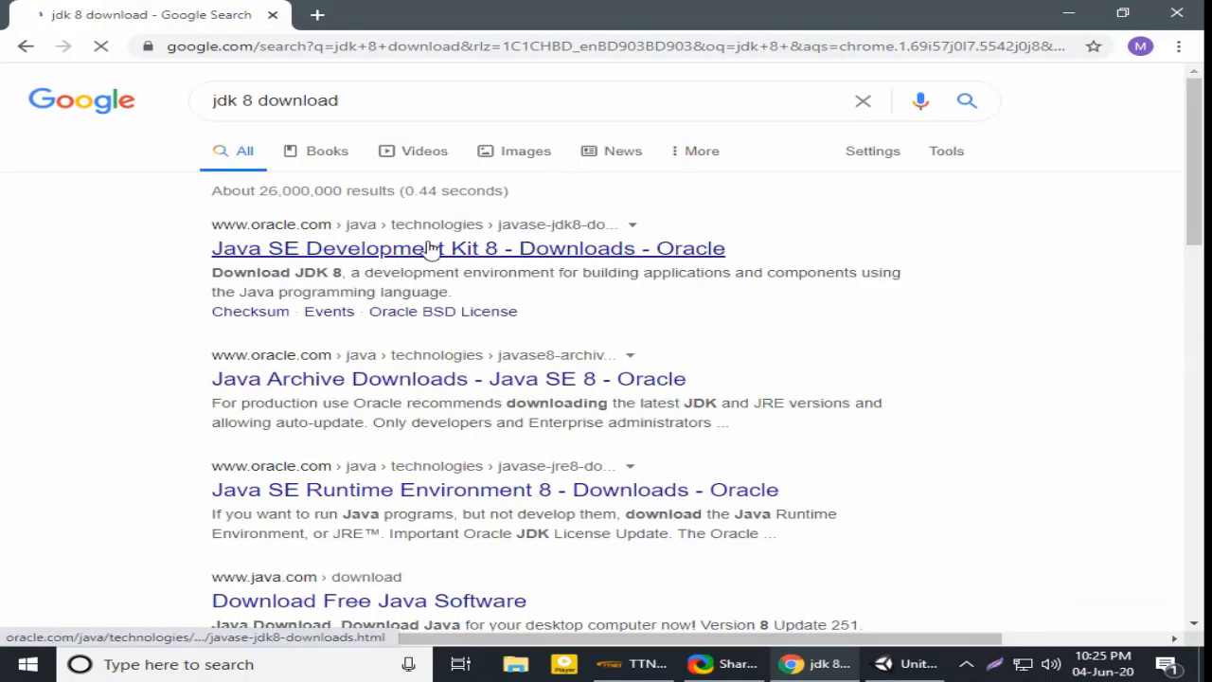
# Step: Open Oracle's Java SE Development Kit 8 Downloads result in a new tab and switch to that tab
pyautogui.rightClick(346, 254)
pyautogui.click(438, 267)
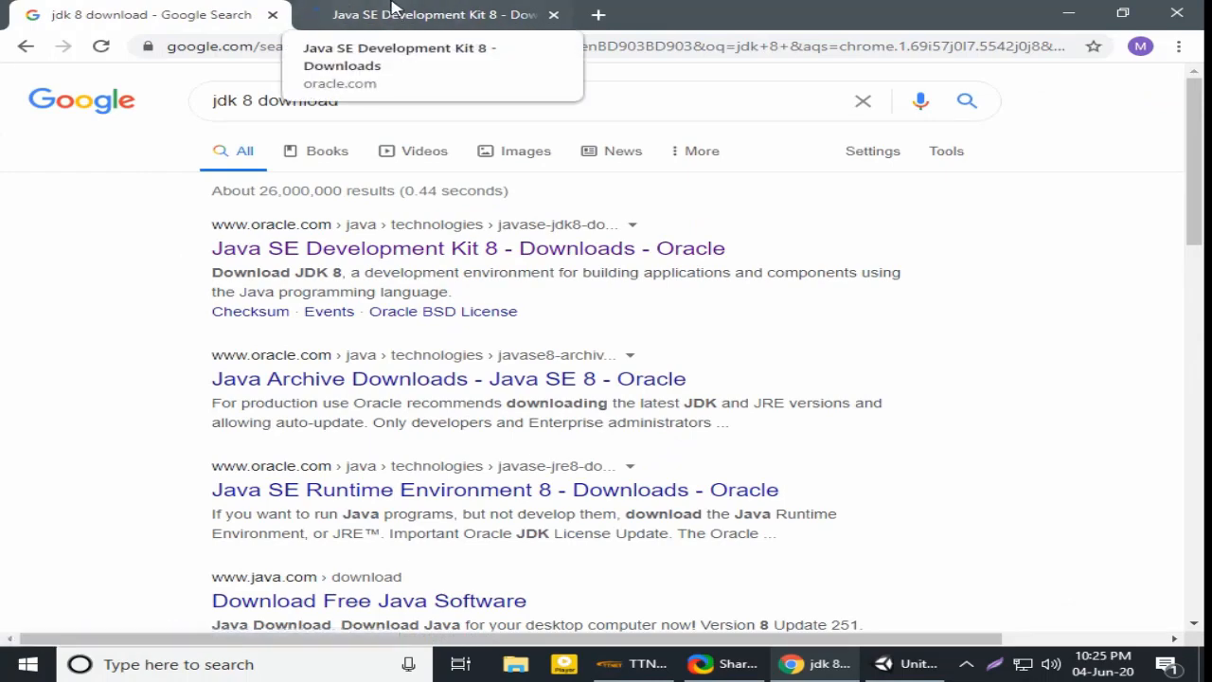
pyautogui.click(393, 8)
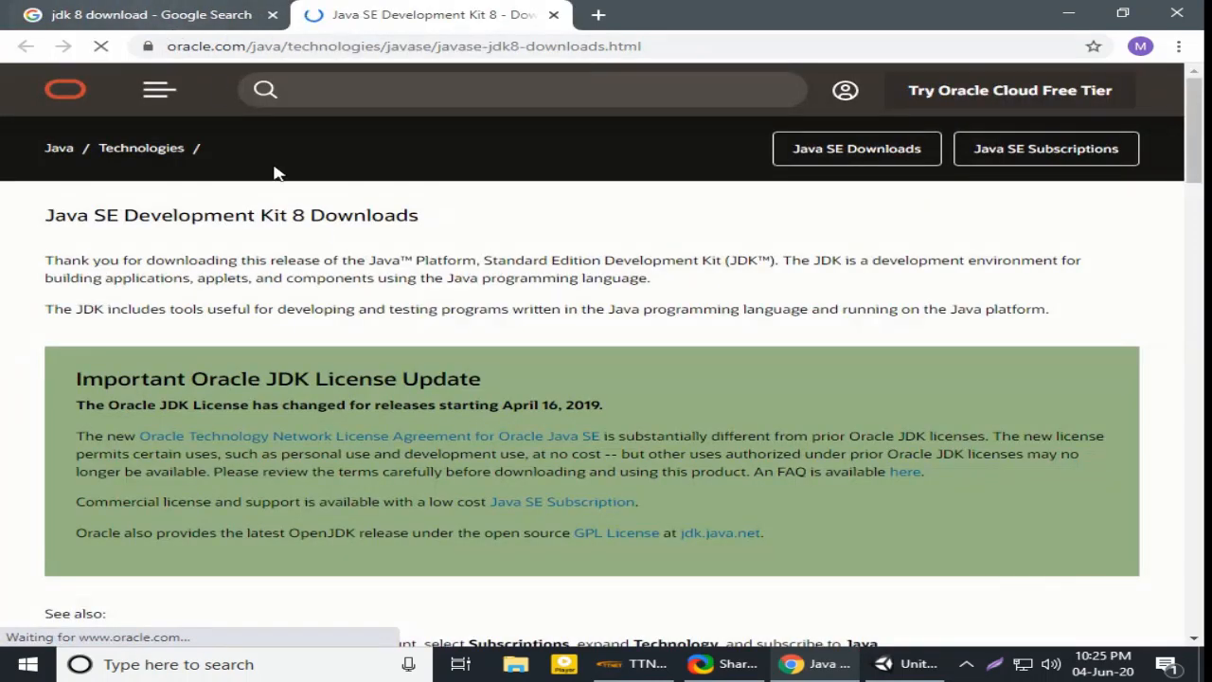
# Step: Look through the JDK 8u251 download list for the Windows x64 installer
pyautogui.scroll(-3, 270, 436)
pyautogui.scroll(-3, 238, 308)
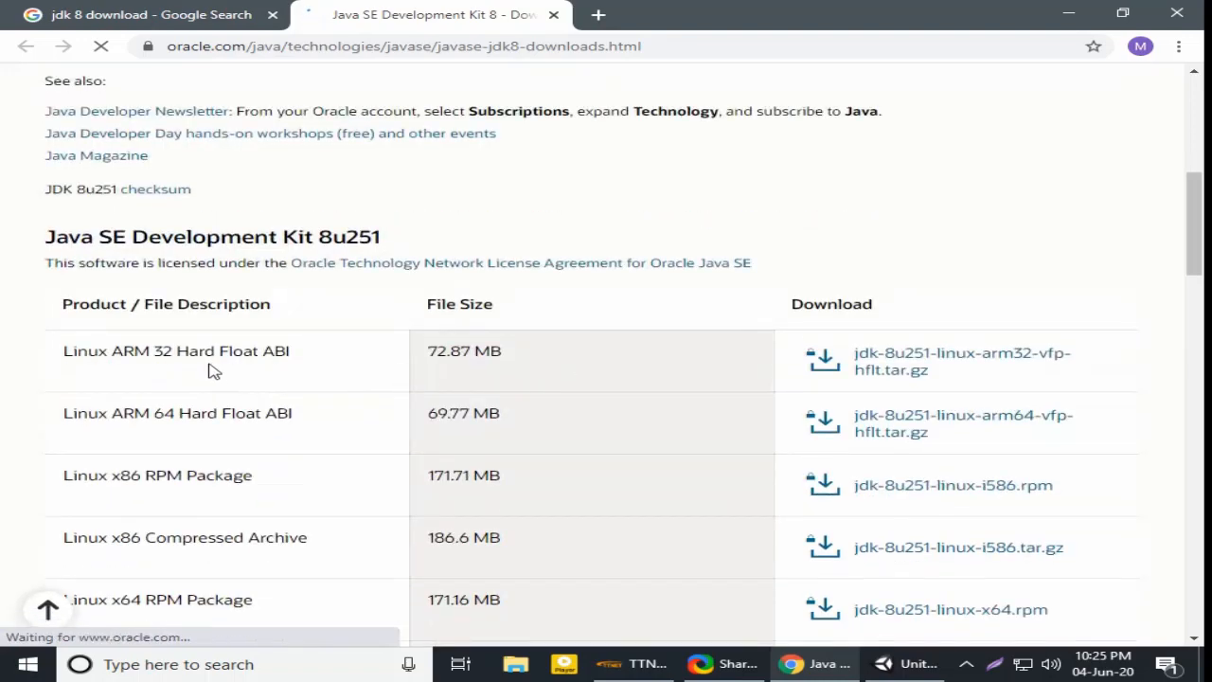
pyautogui.scroll(-1, 363, 437)
pyautogui.scroll(-2, 363, 437)
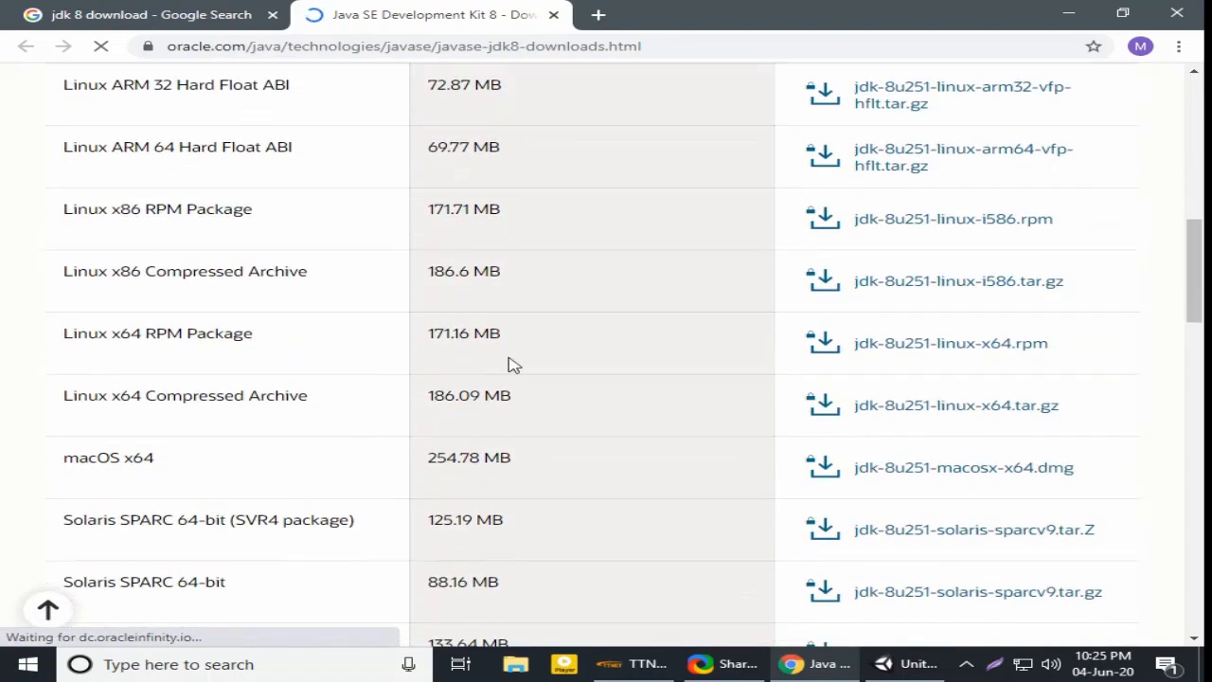
pyautogui.scroll(-1, 407, 370)
pyautogui.scroll(-3, 408, 369)
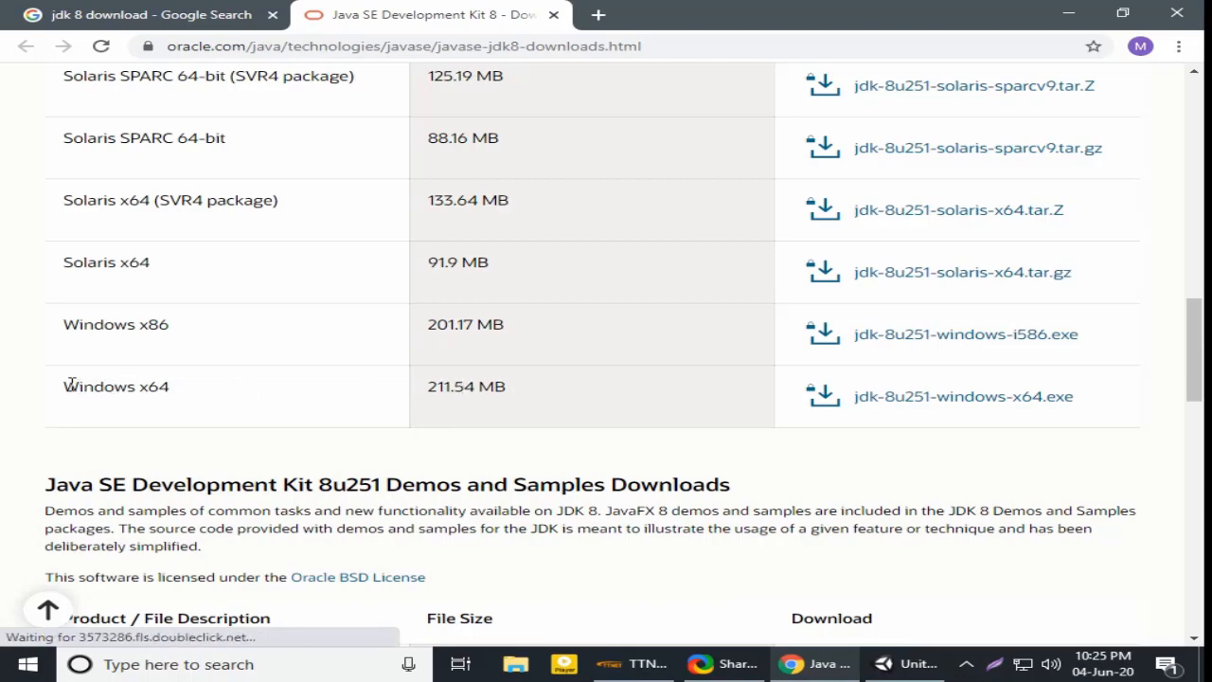
pyautogui.moveTo(70, 385); pyautogui.dragTo(230, 395)
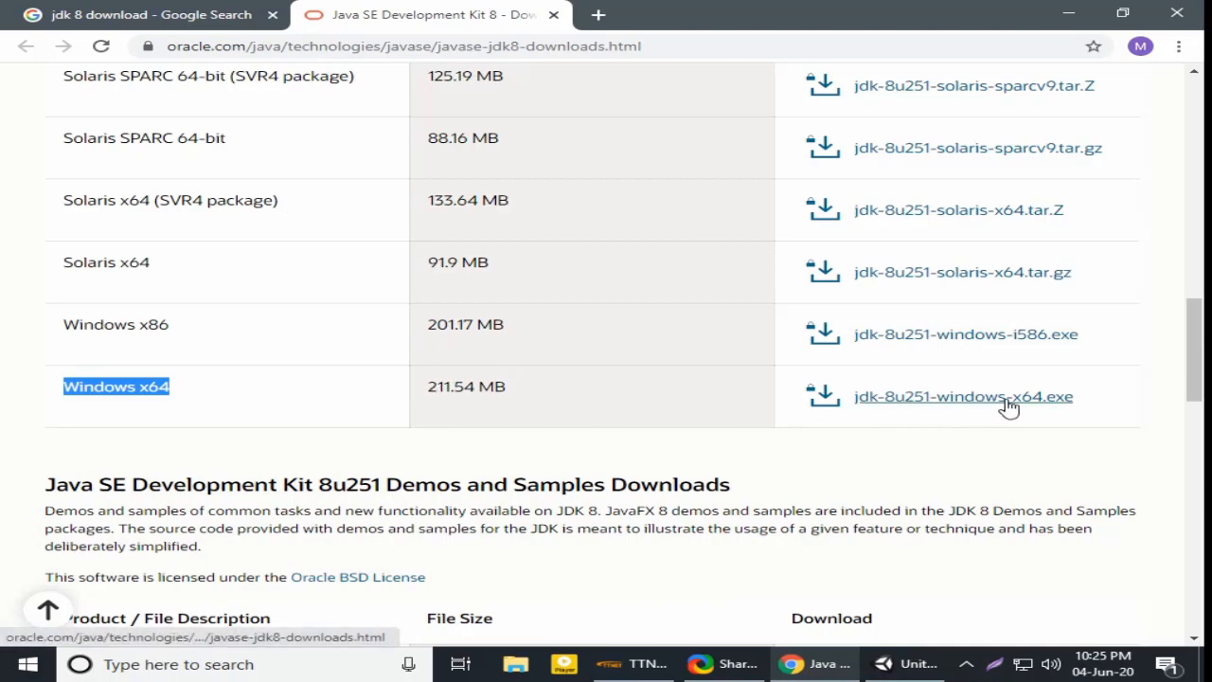
pyautogui.click(559, 473)
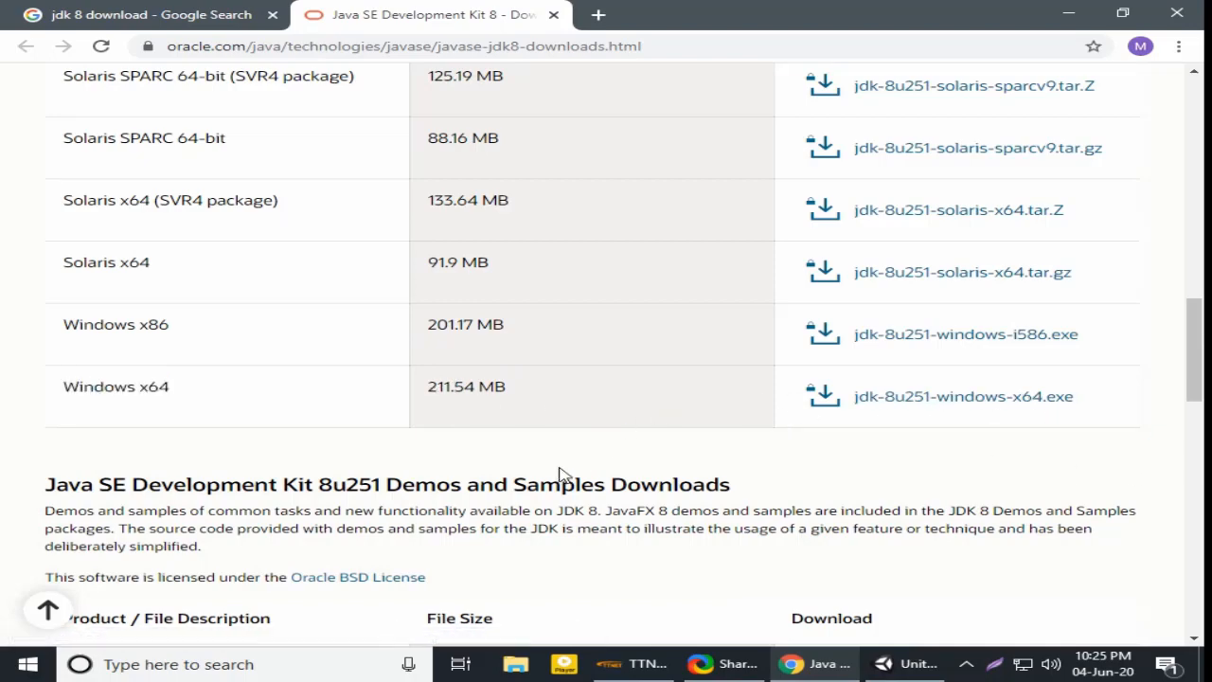
# Step: Return to the Google results and search for "sdk download" instead
pyautogui.click(188, 7)
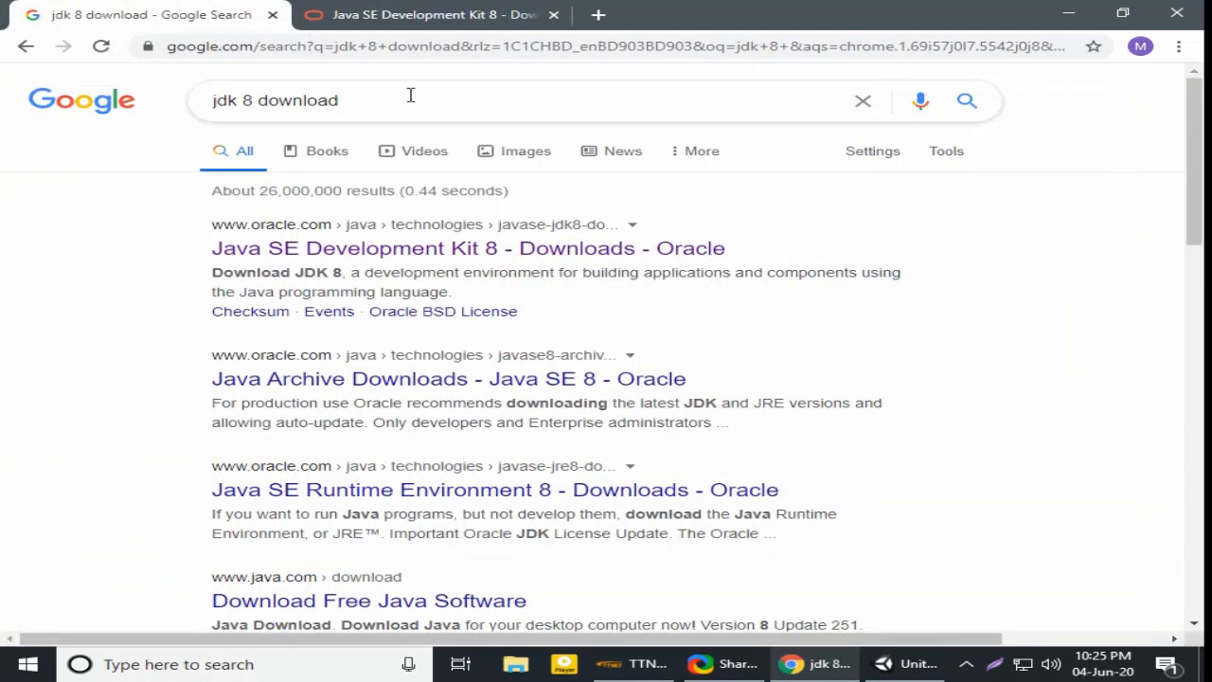
pyautogui.moveTo(410, 95); pyautogui.dragTo(206, 99)
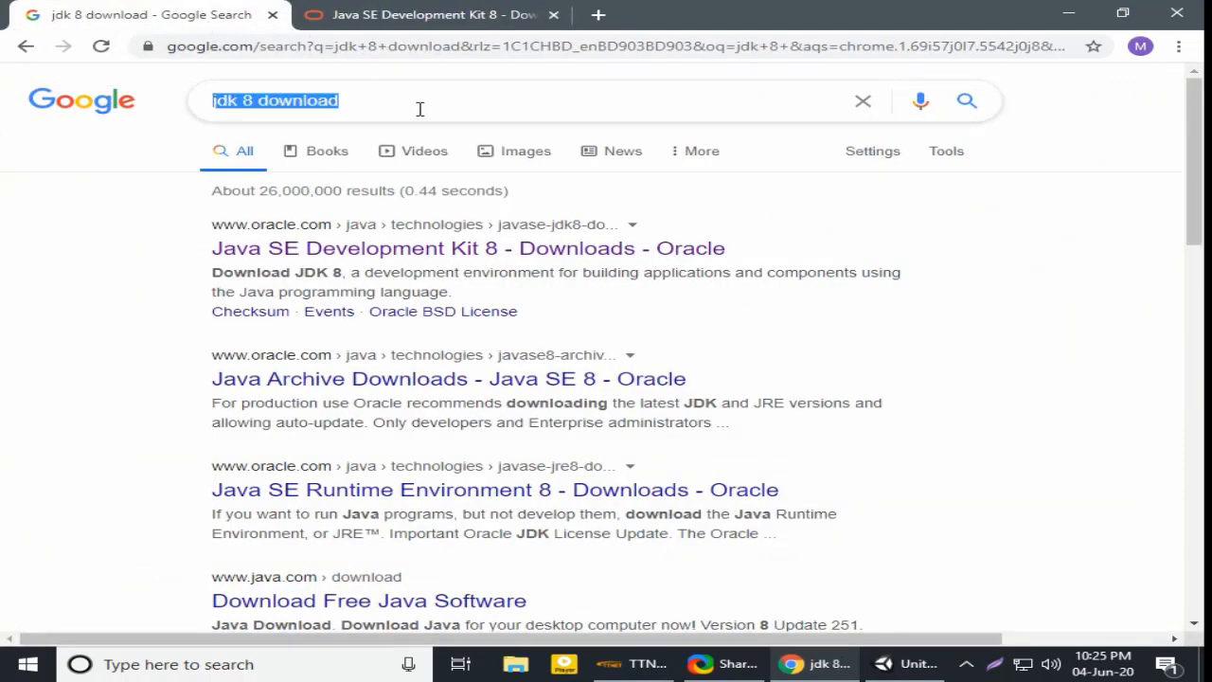
pyautogui.press('BackSpace')
pyautogui.write('sdk')
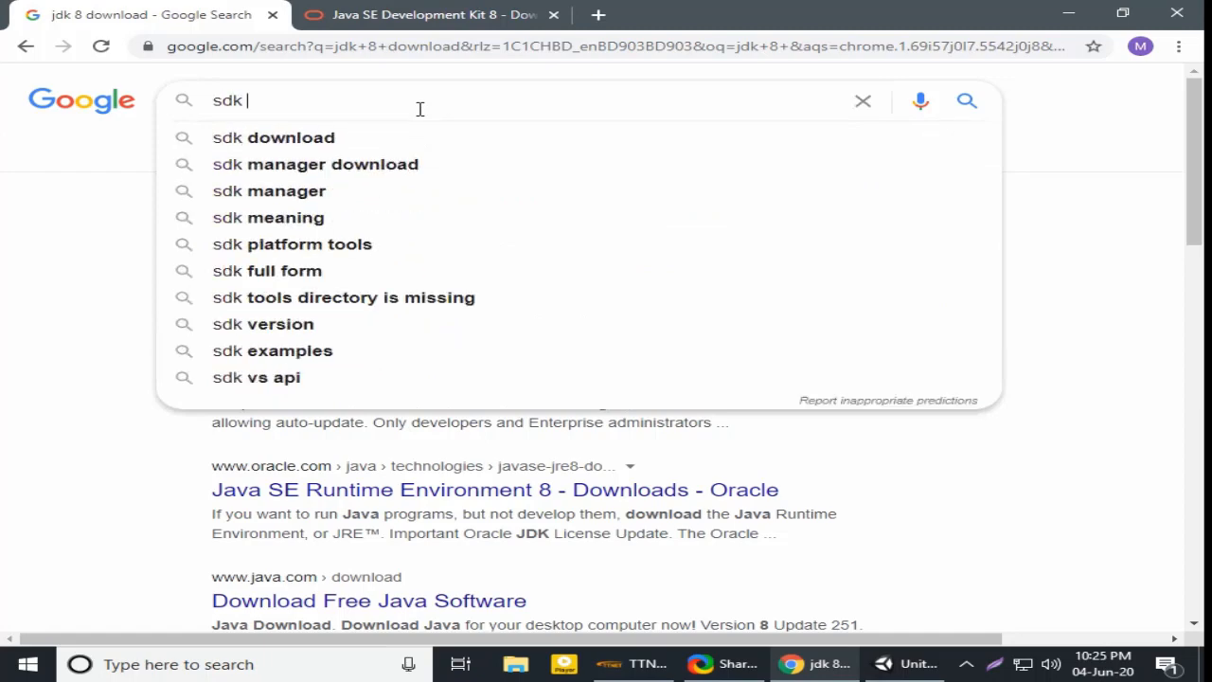
pyautogui.press('Down')
pyautogui.press('Return')
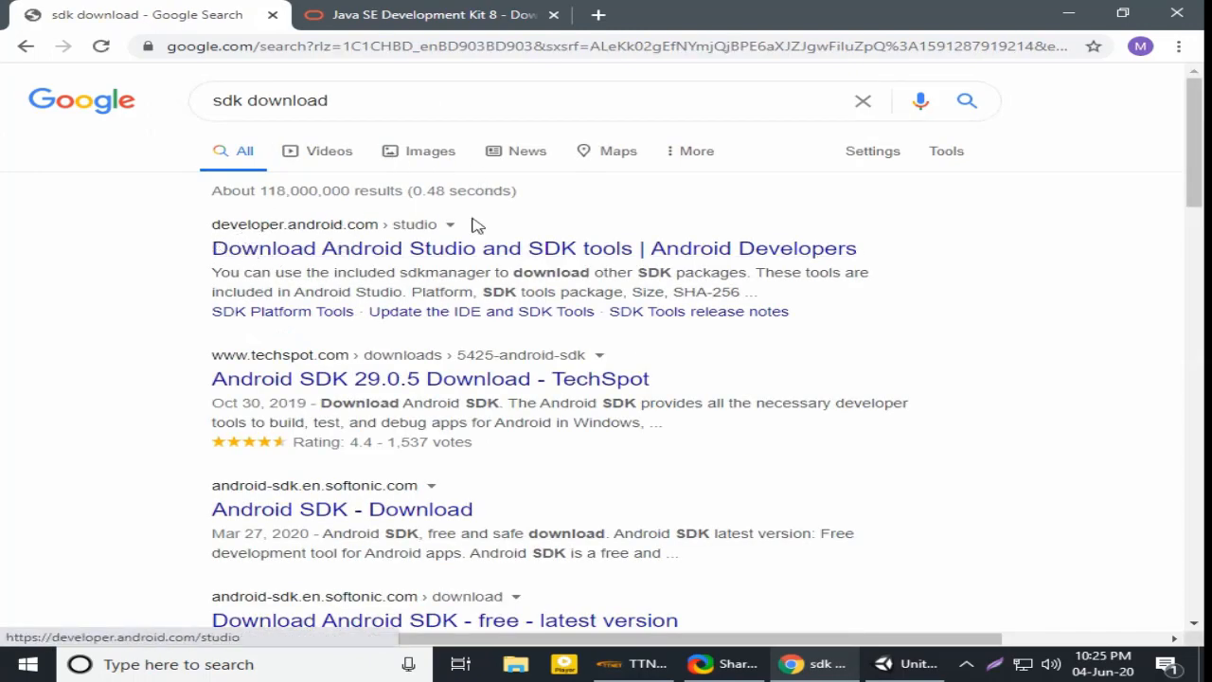
# Step: Open the Android Developers result for Android Studio and SDK tools in a new tab and switch to it
pyautogui.rightClick(602, 248)
pyautogui.click(616, 258)
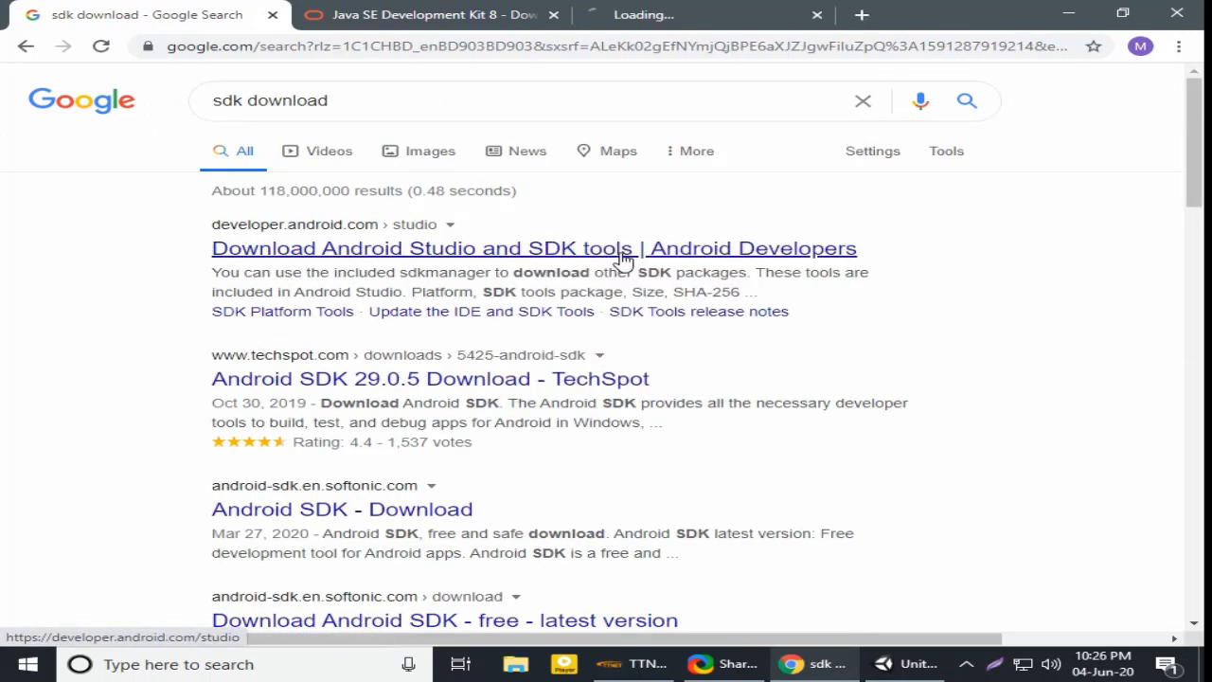
pyautogui.click(672, 12)
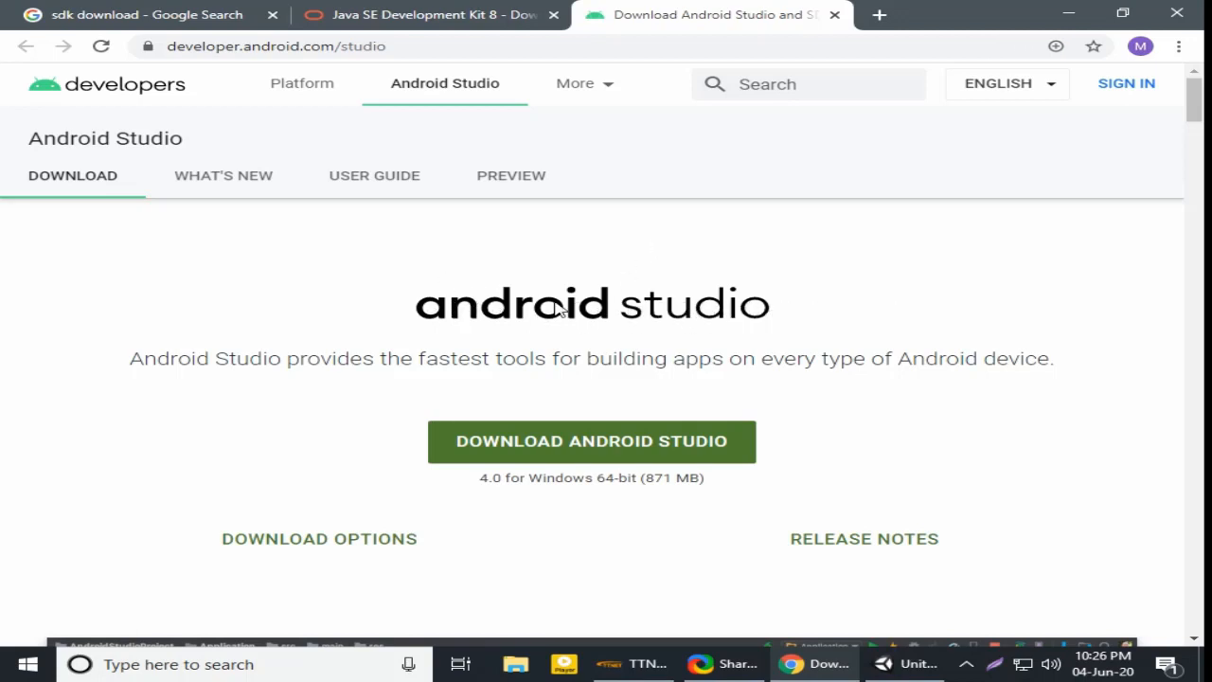
# Step: Switch to File Explorer, locate Sdk.zip in the Android_Studio folder inside windows-Software on drive D:, and close the window
pyautogui.click(1070, 13)
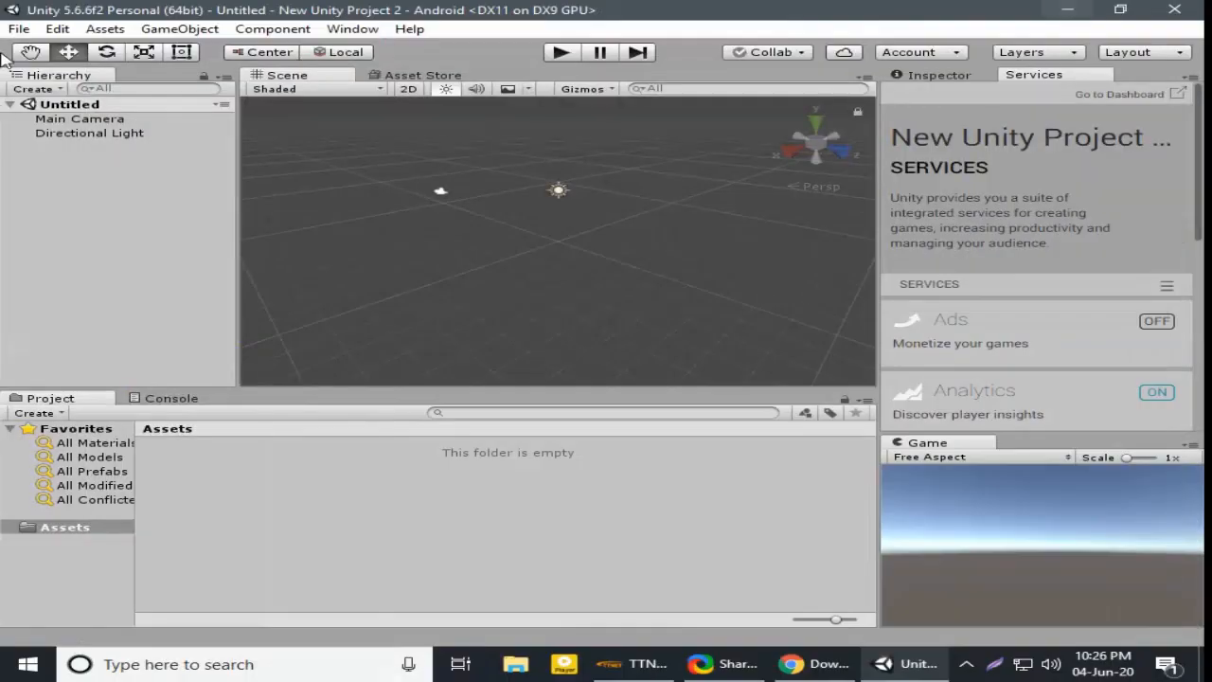
pyautogui.click(1067, 9)
pyautogui.doubleClick(47, 118)
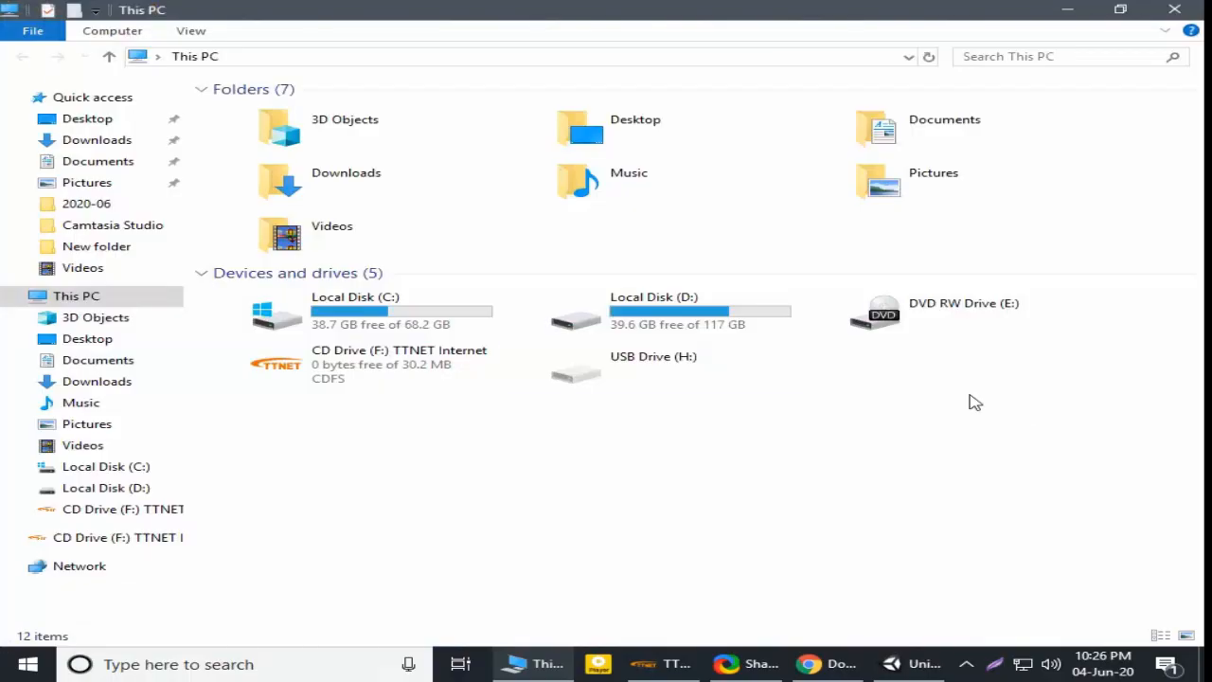
pyautogui.doubleClick(677, 317)
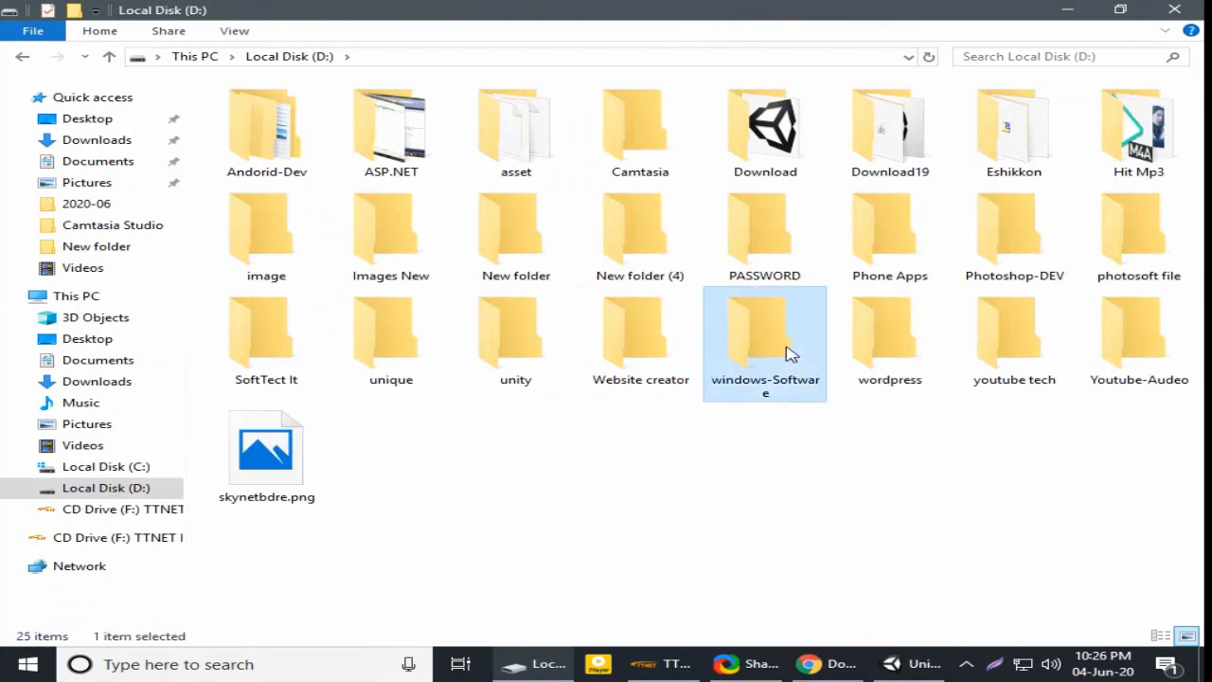
pyautogui.doubleClick(786, 352)
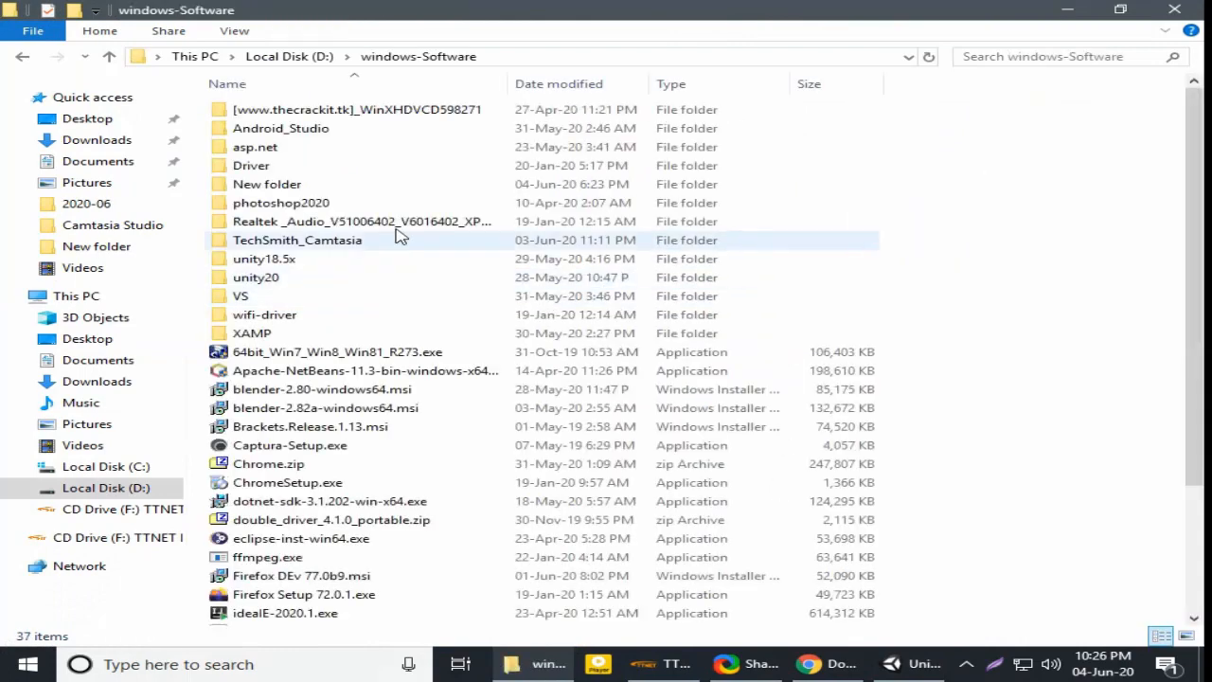
pyautogui.doubleClick(327, 130)
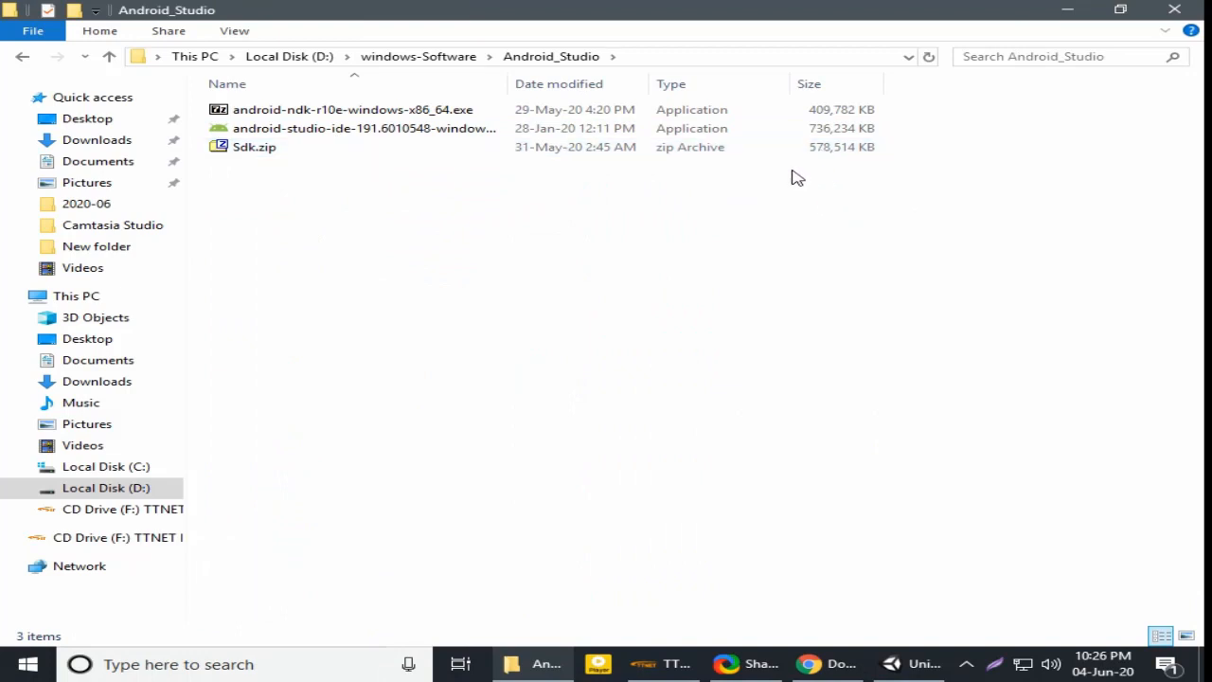
pyautogui.click(483, 149)
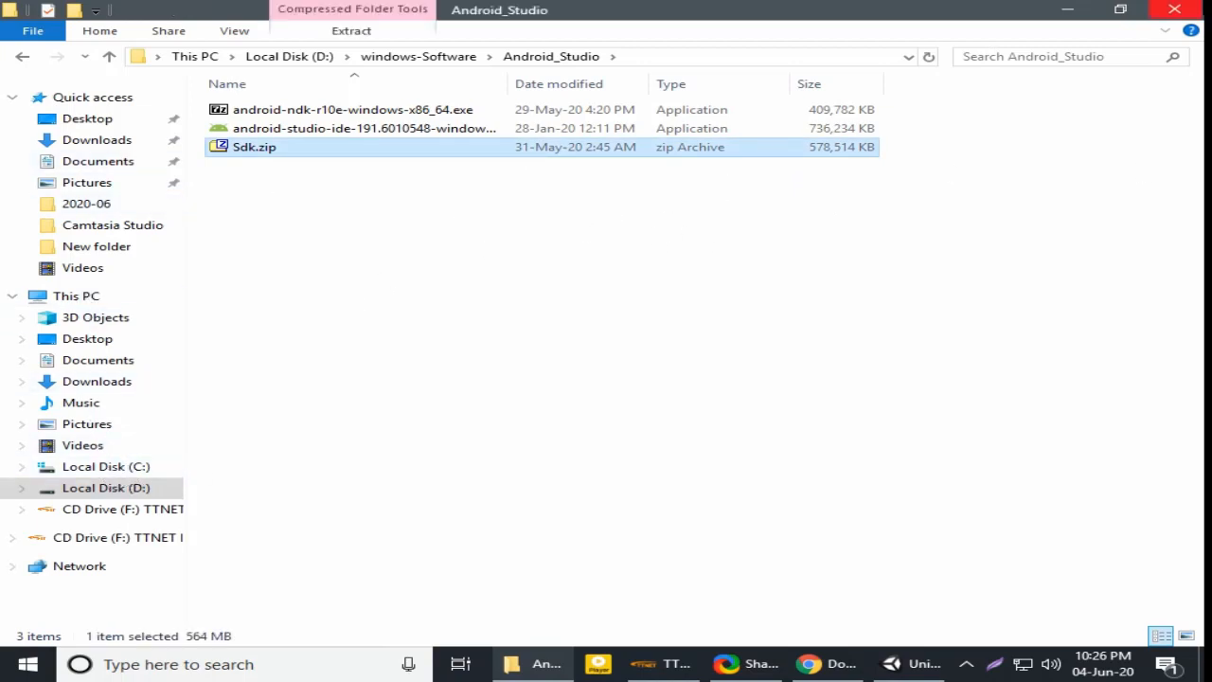
pyautogui.click(1174, 9)
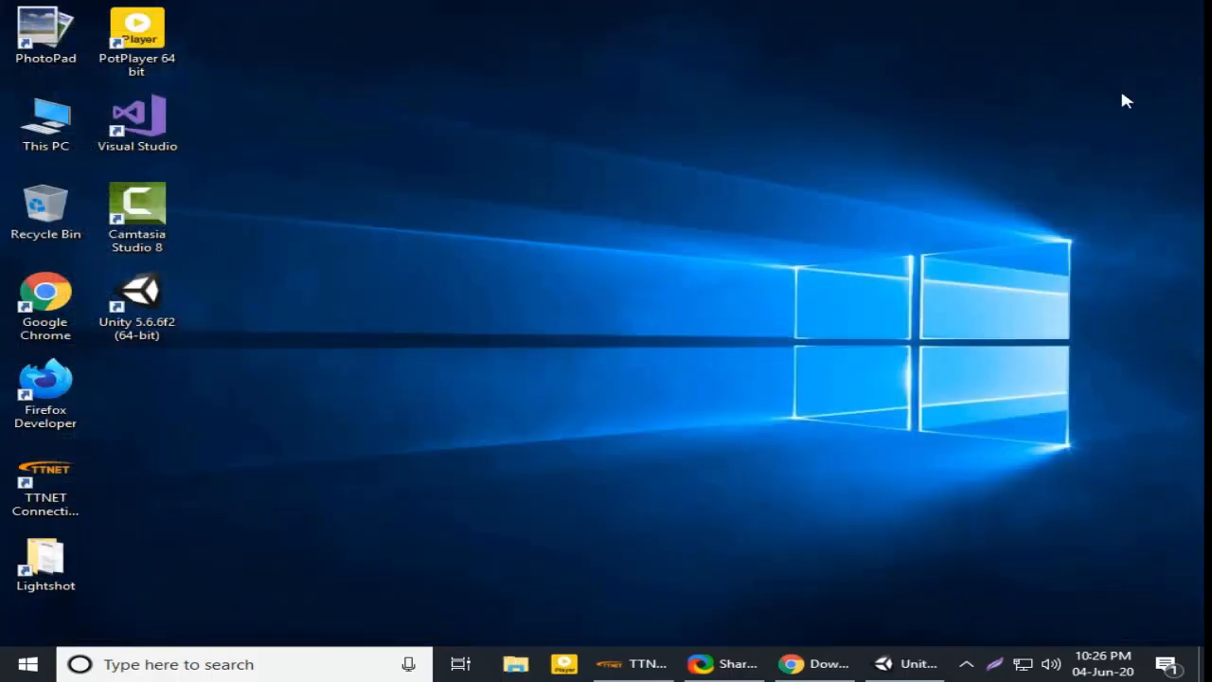
# Step: Open the windows-Software folder on drive D: in File Explorer
pyautogui.doubleClick(17, 130)
pyautogui.click(696, 305)
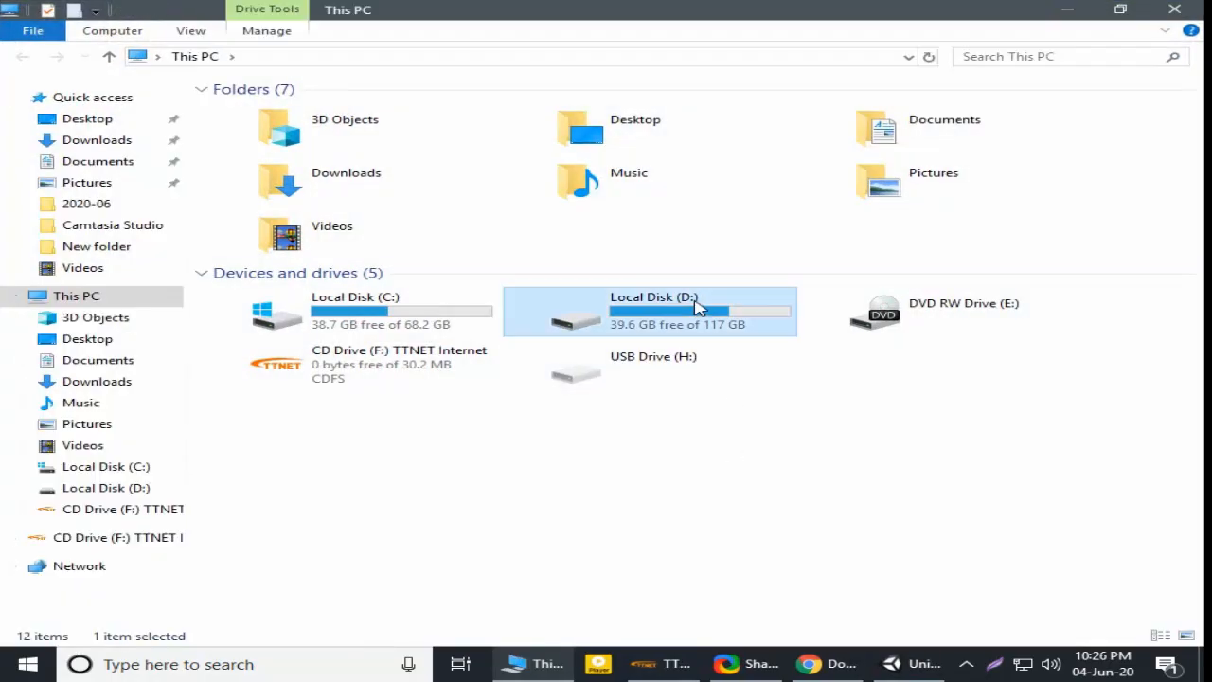
pyautogui.doubleClick(697, 305)
pyautogui.doubleClick(768, 360)
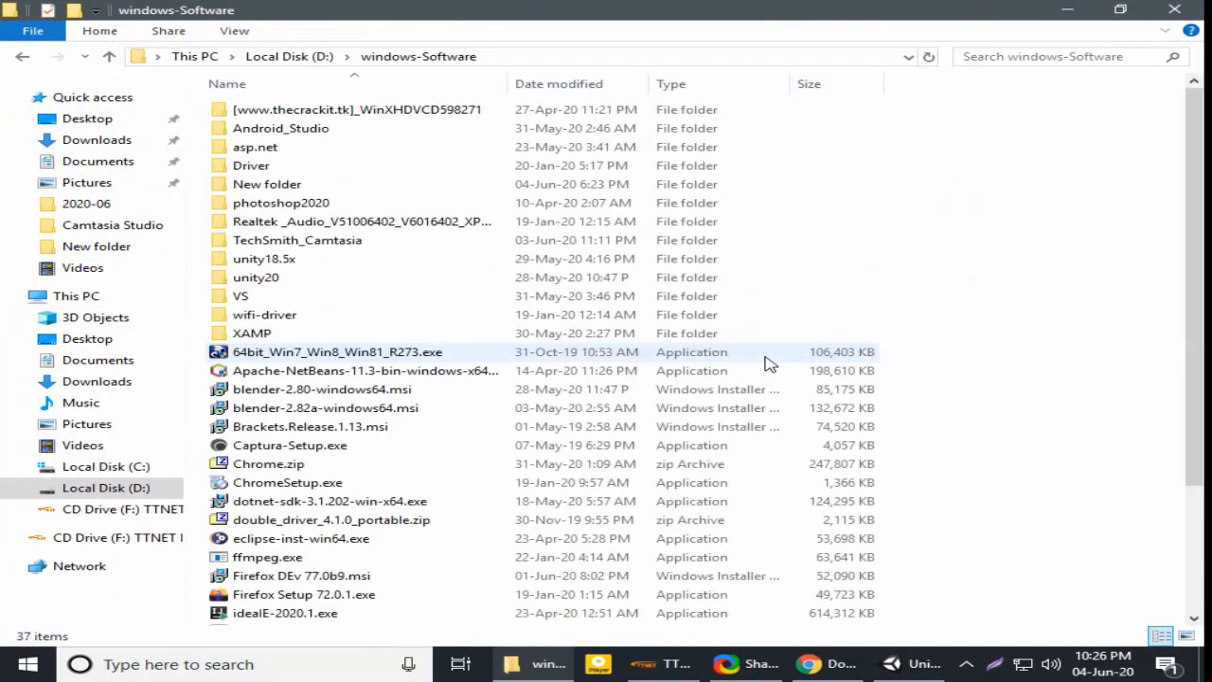
# Step: Run the jdk-8-windows-x64.exe installer as administrator
pyautogui.scroll(-3, 382, 441)
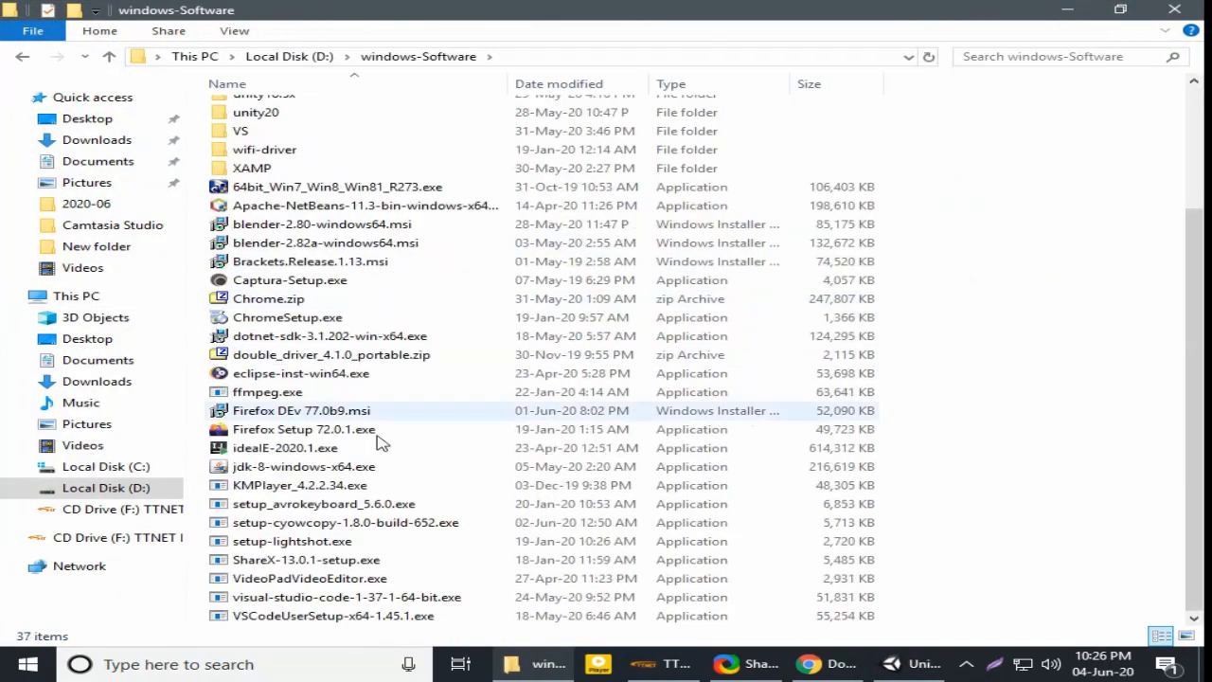
pyautogui.click(285, 471)
pyautogui.rightClick(286, 480)
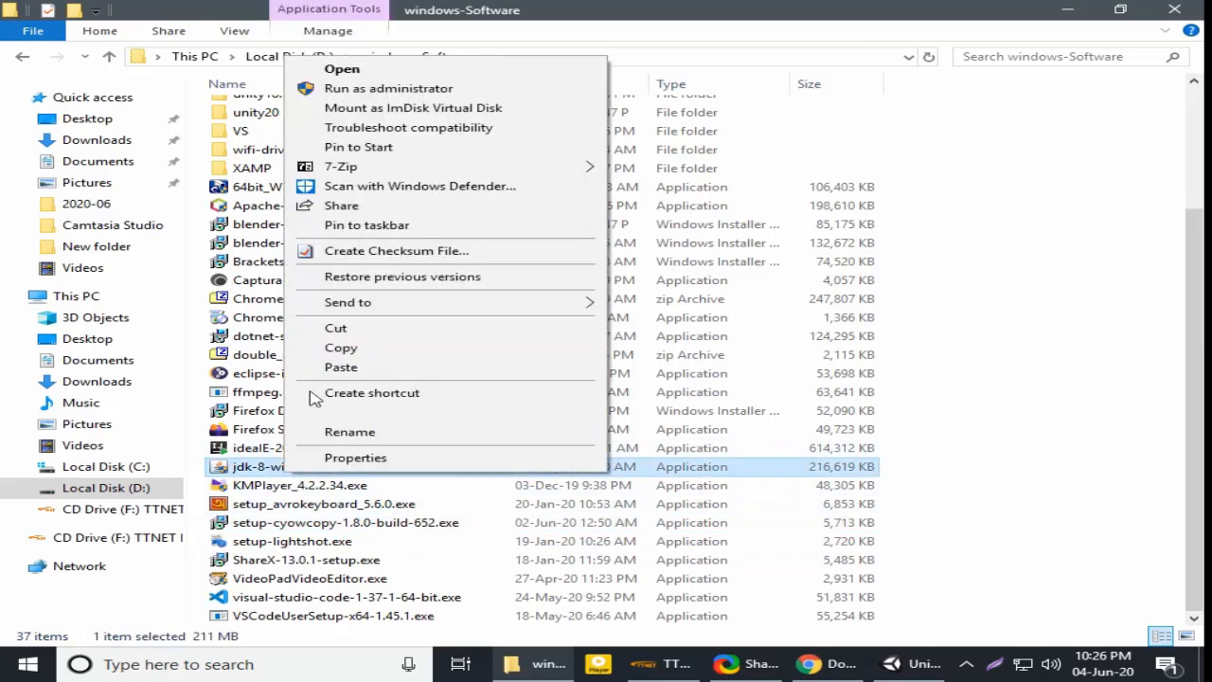
pyautogui.click(382, 87)
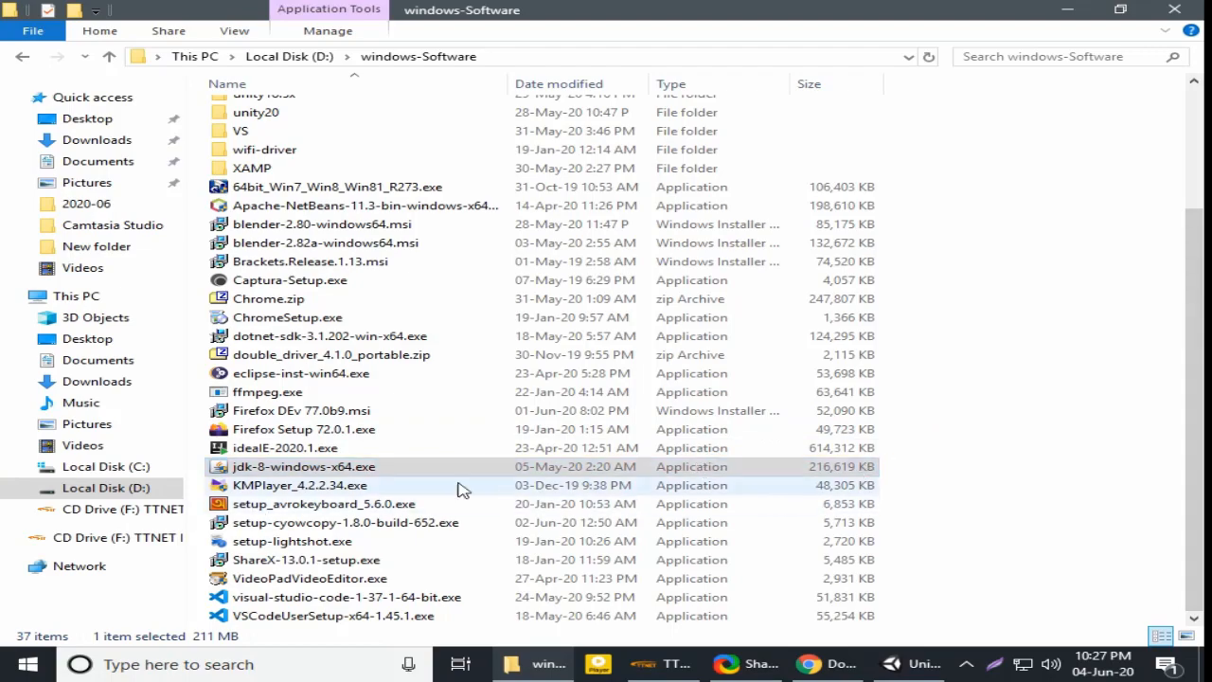
pyautogui.scroll(1, 360, 392)
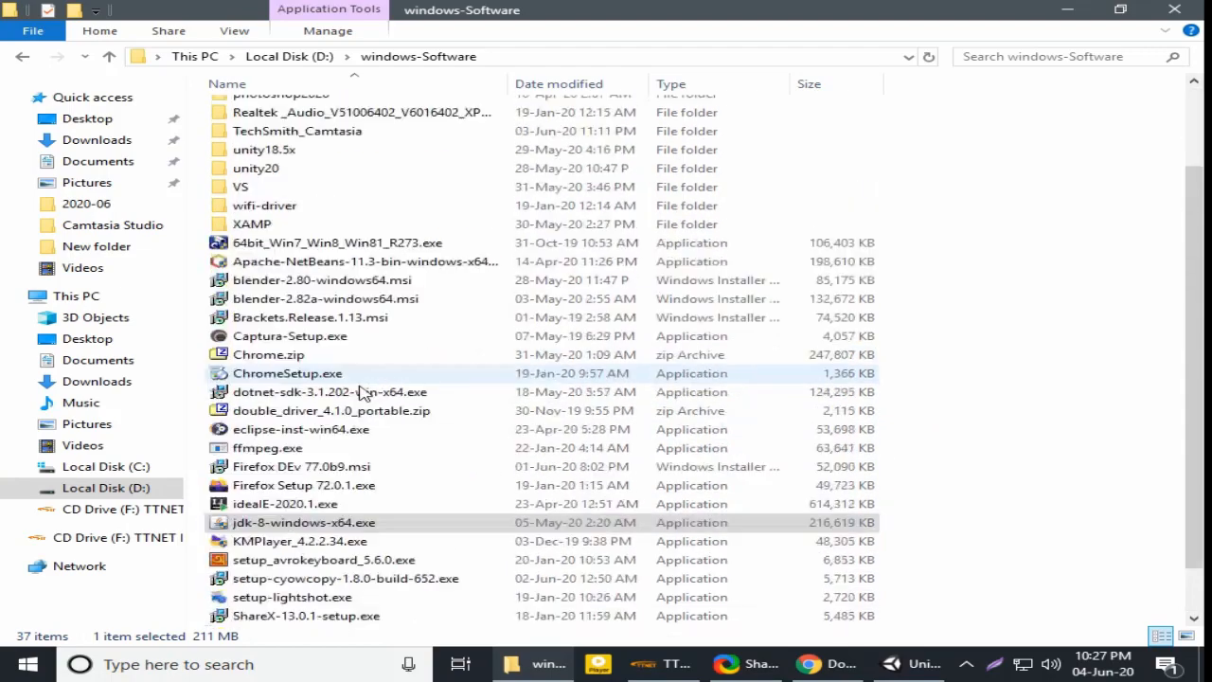
pyautogui.scroll(-1, 331, 331)
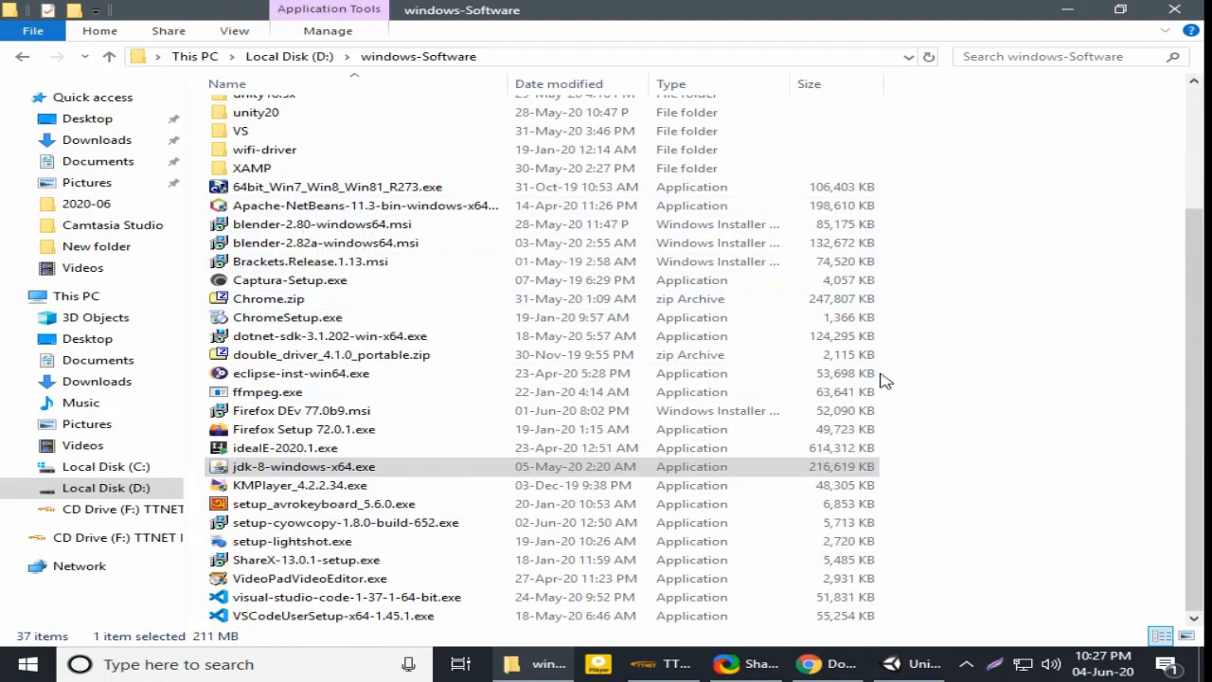
pyautogui.click(509, 469)
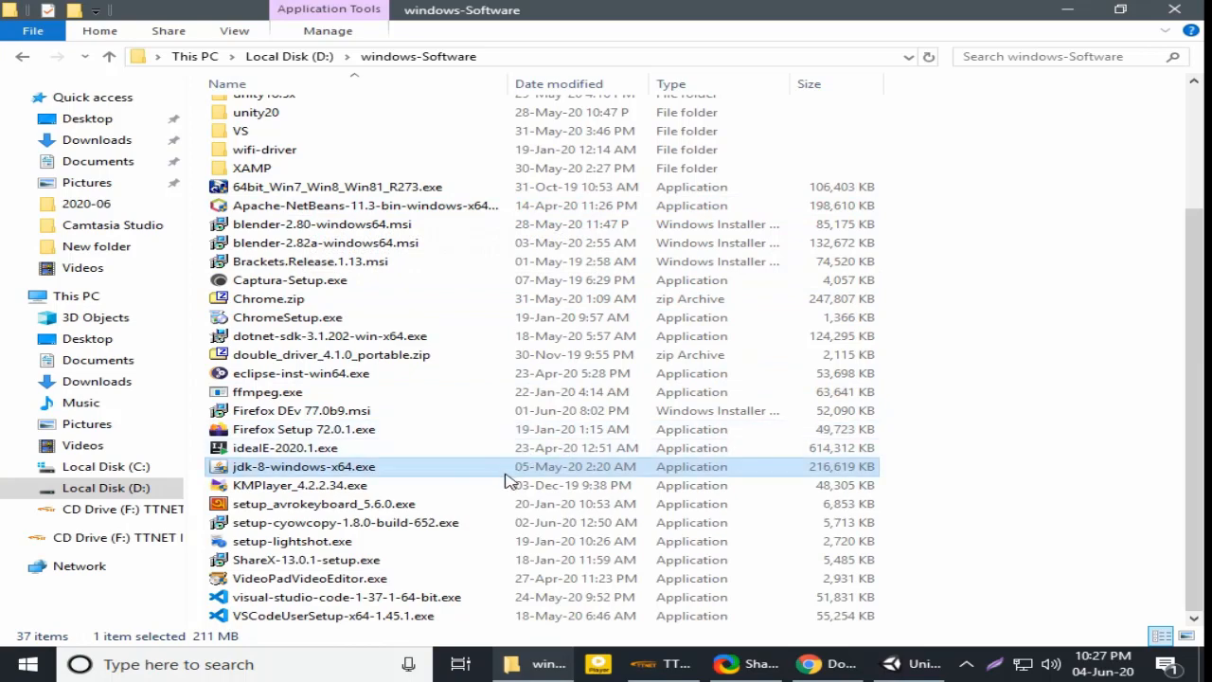
# Step: Minimize the windows-Software folder window, then switch to the Unity editor and close it
pyautogui.click(1067, 9)
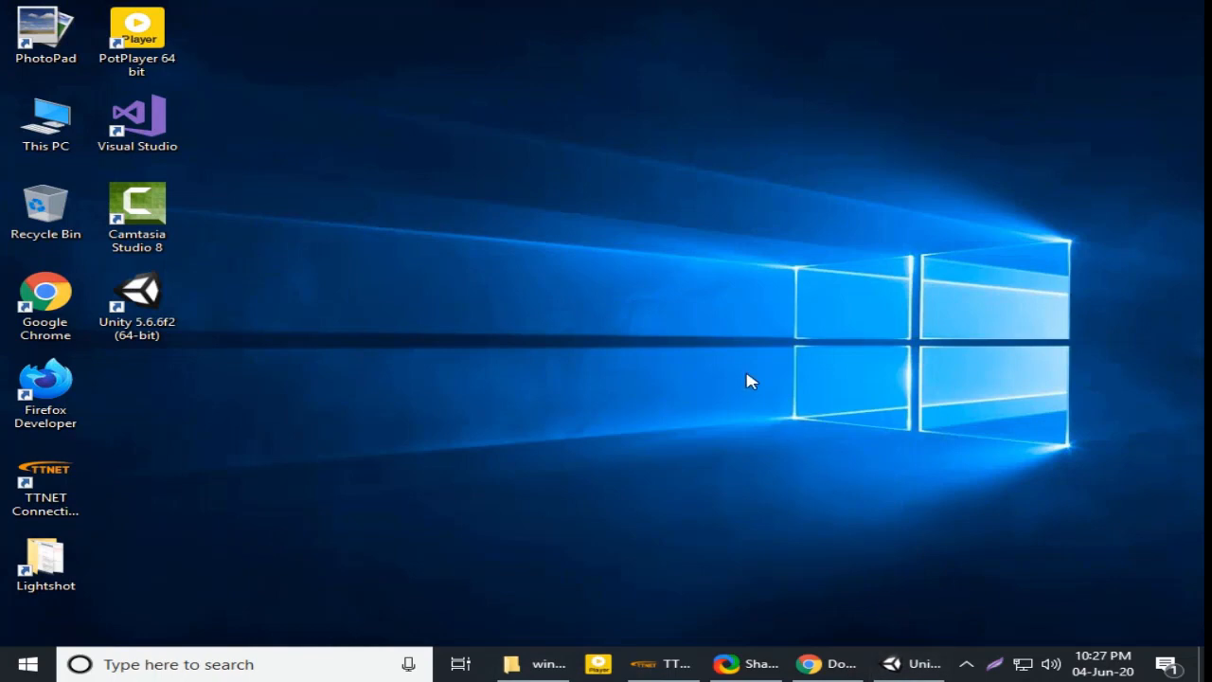
pyautogui.click(914, 662)
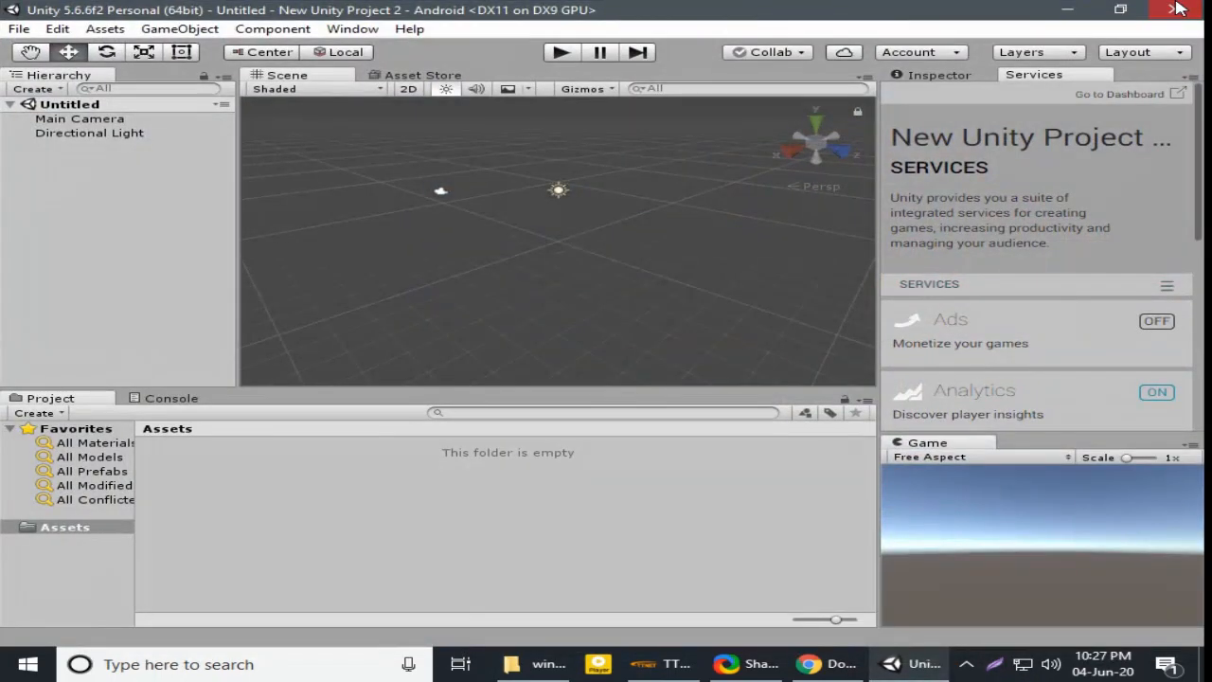
pyautogui.click(1177, 7)
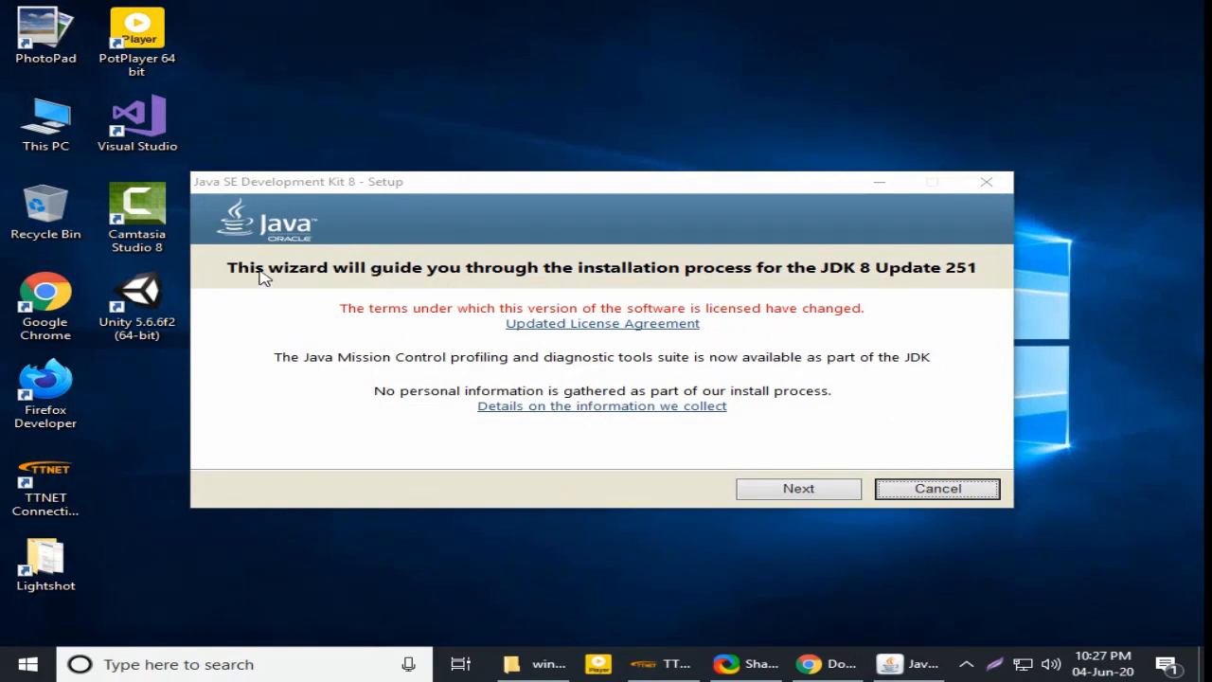
# Step: Install JDK 8 Update 251 with the default features in C:\Program Files\Java\jdk1.8.0_251\ and the JRE in C:\Program Files\Java\jre1.8.0_251
pyautogui.click(807, 496)
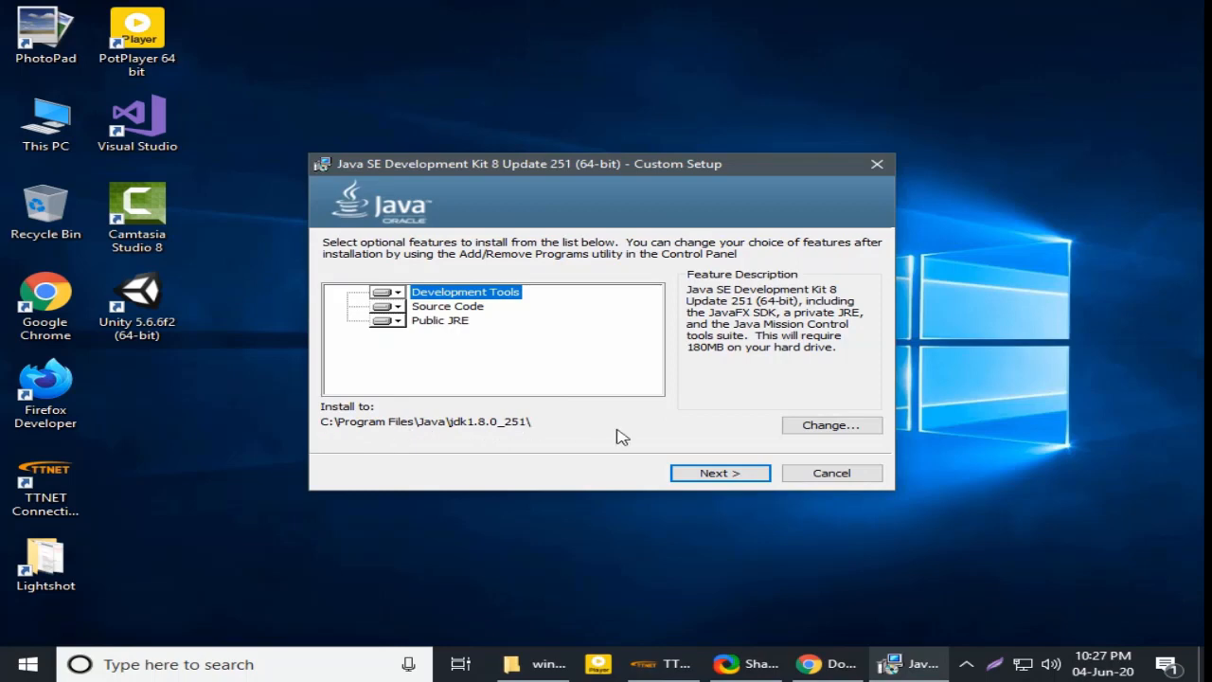
pyautogui.click(725, 473)
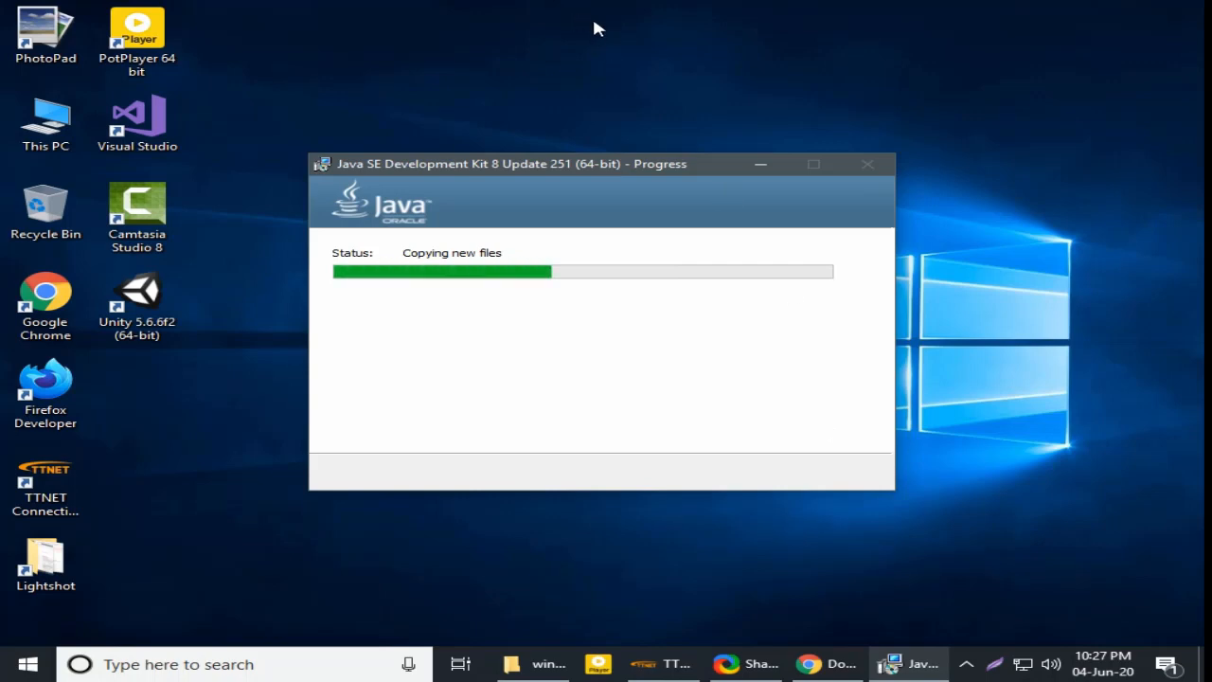
pyautogui.click(820, 664)
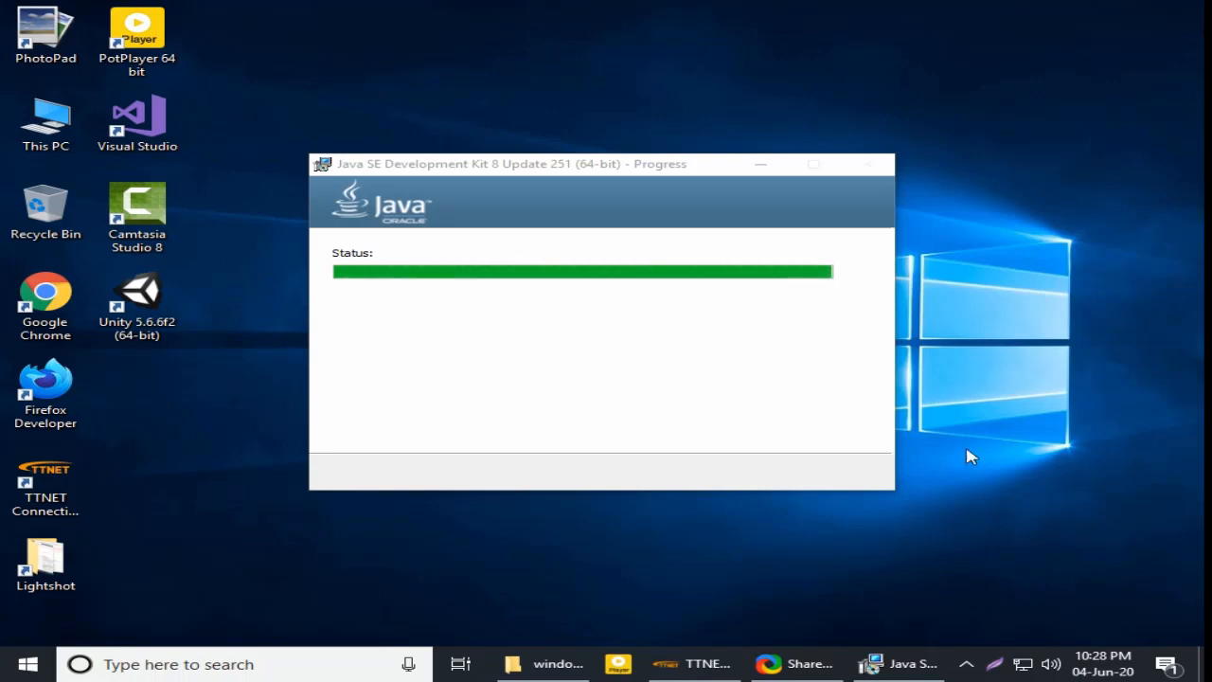
pyautogui.click(966, 666)
pyautogui.click(966, 666)
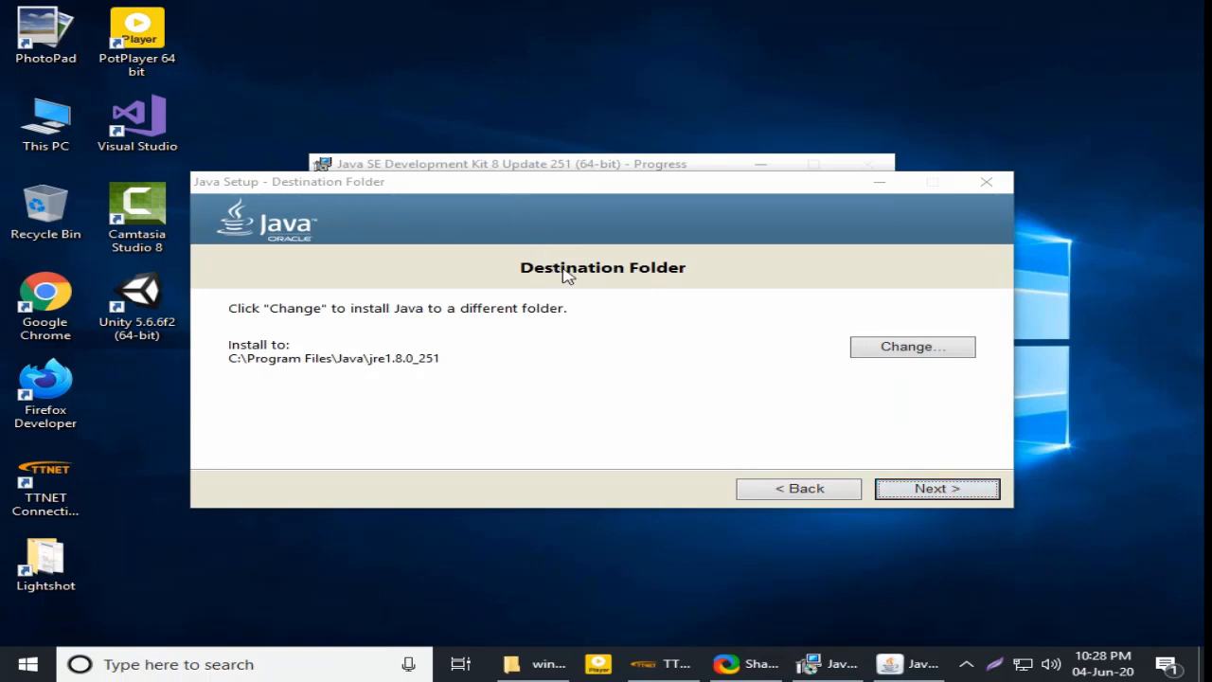
pyautogui.click(940, 490)
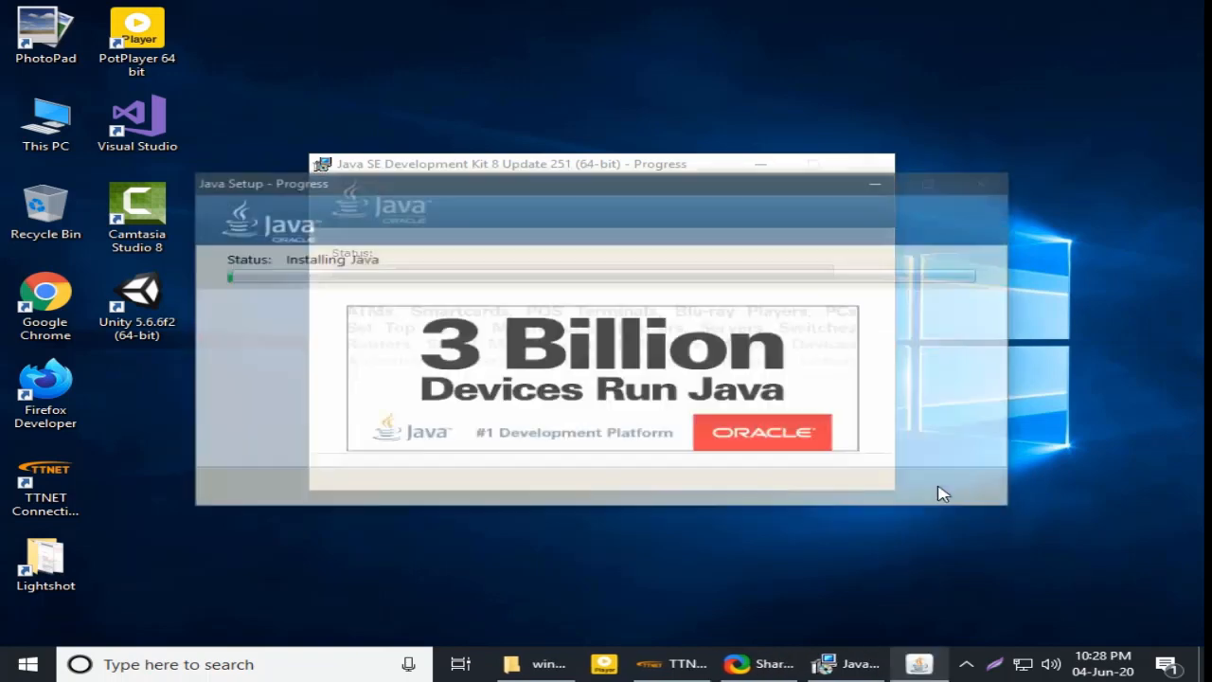
pyautogui.moveTo(409, 184); pyautogui.dragTo(412, 210)
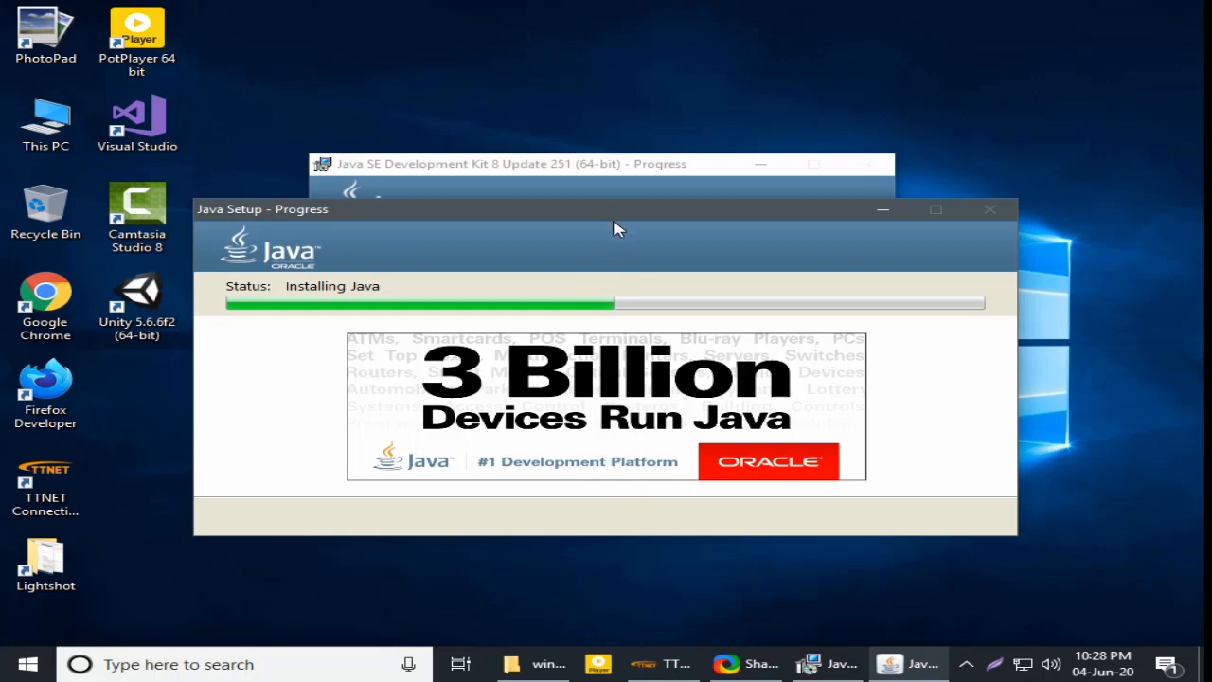
pyautogui.moveTo(628, 205); pyautogui.dragTo(631, 227)
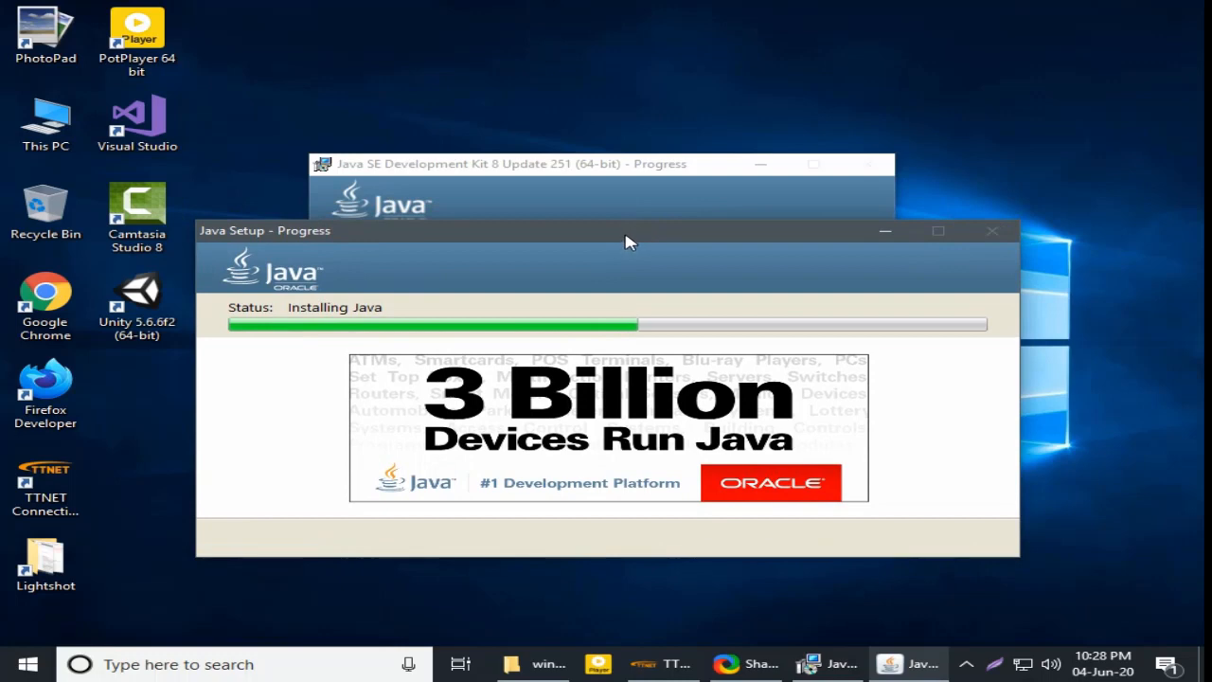
pyautogui.moveTo(626, 242); pyautogui.dragTo(650, 218)
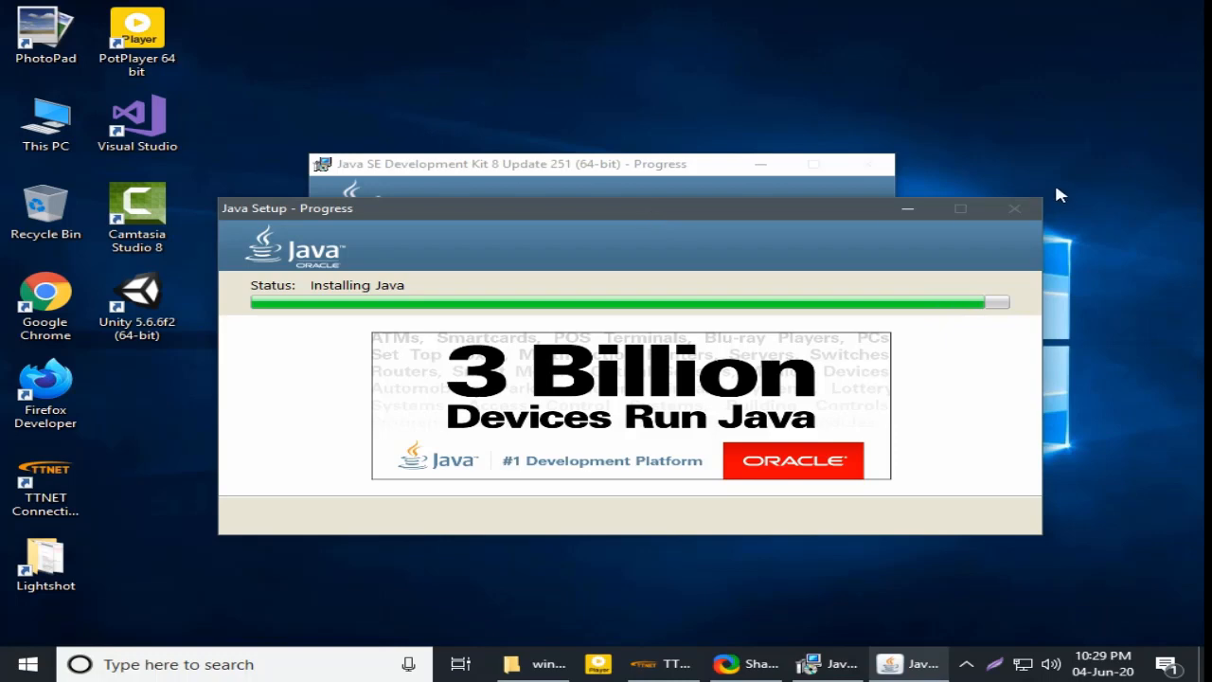
pyautogui.rightClick(1024, 67)
pyautogui.click(1062, 115)
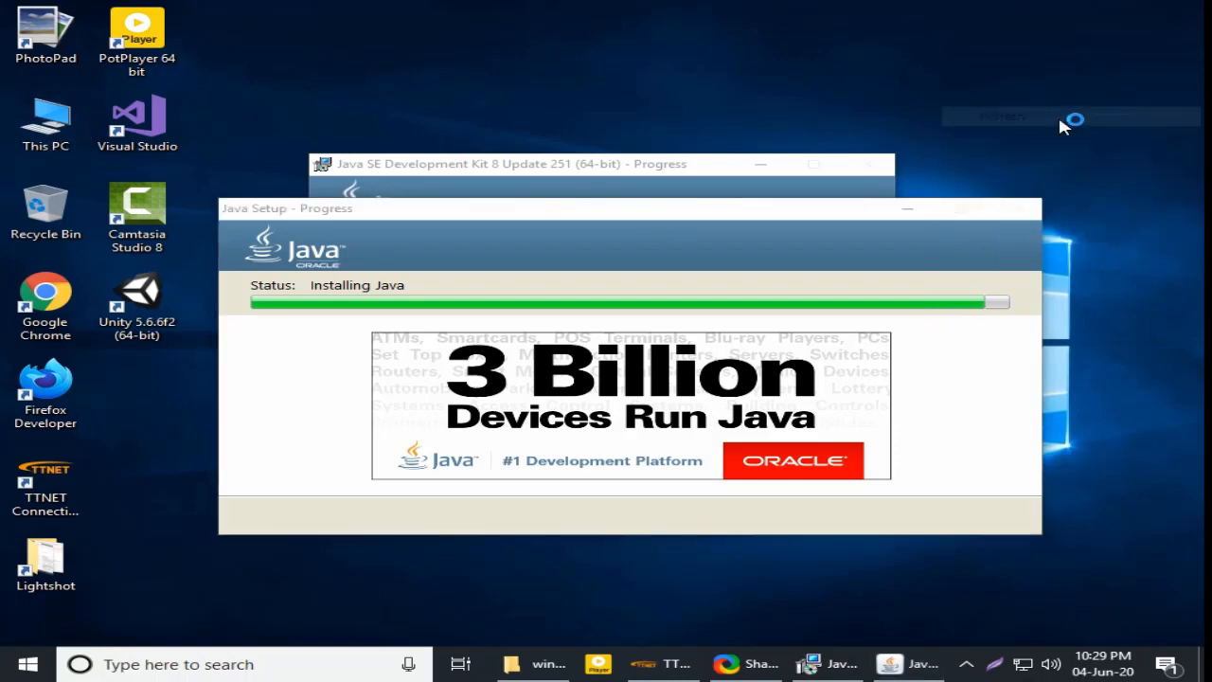
pyautogui.rightClick(1017, 66)
pyautogui.click(1099, 110)
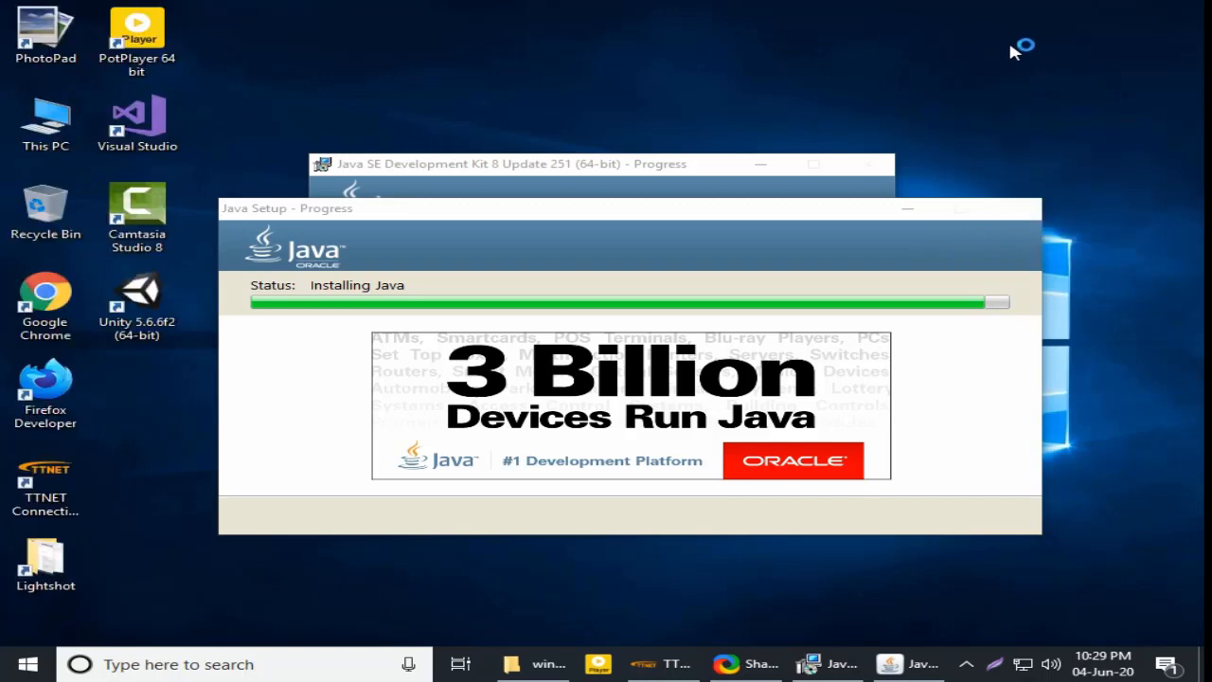
pyautogui.rightClick(1013, 46)
pyautogui.click(1056, 106)
pyautogui.rightClick(1053, 74)
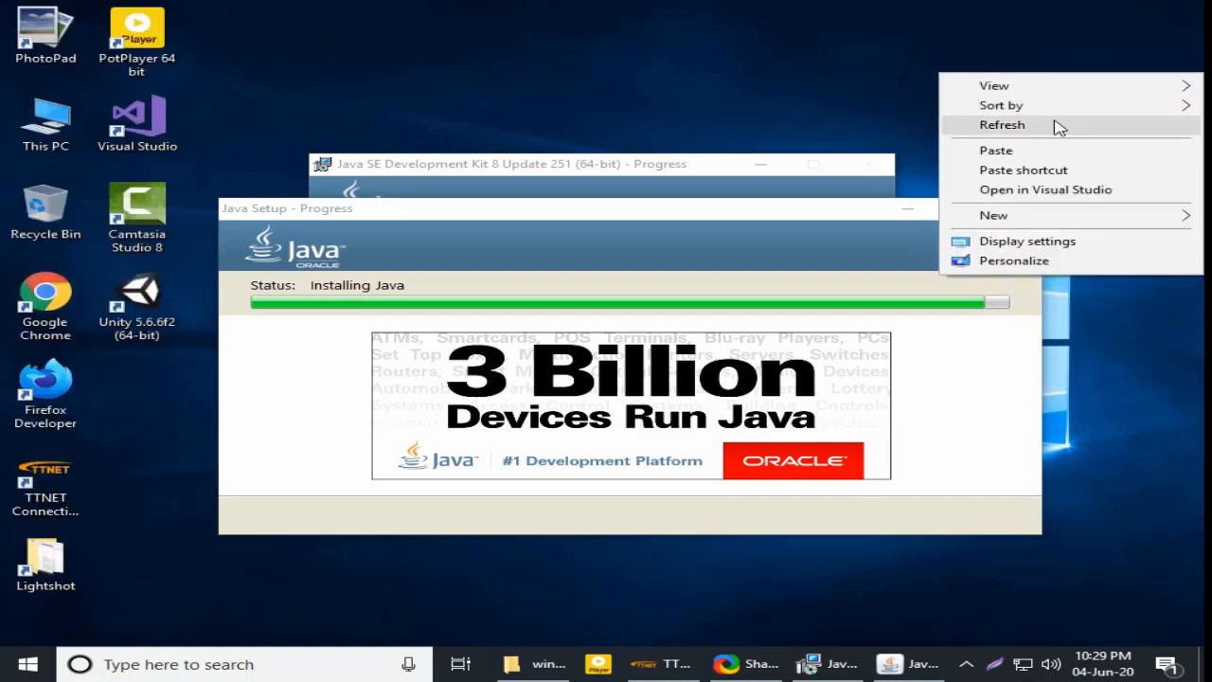
pyautogui.click(1057, 121)
pyautogui.rightClick(1068, 90)
pyautogui.click(1098, 135)
pyautogui.rightClick(1079, 100)
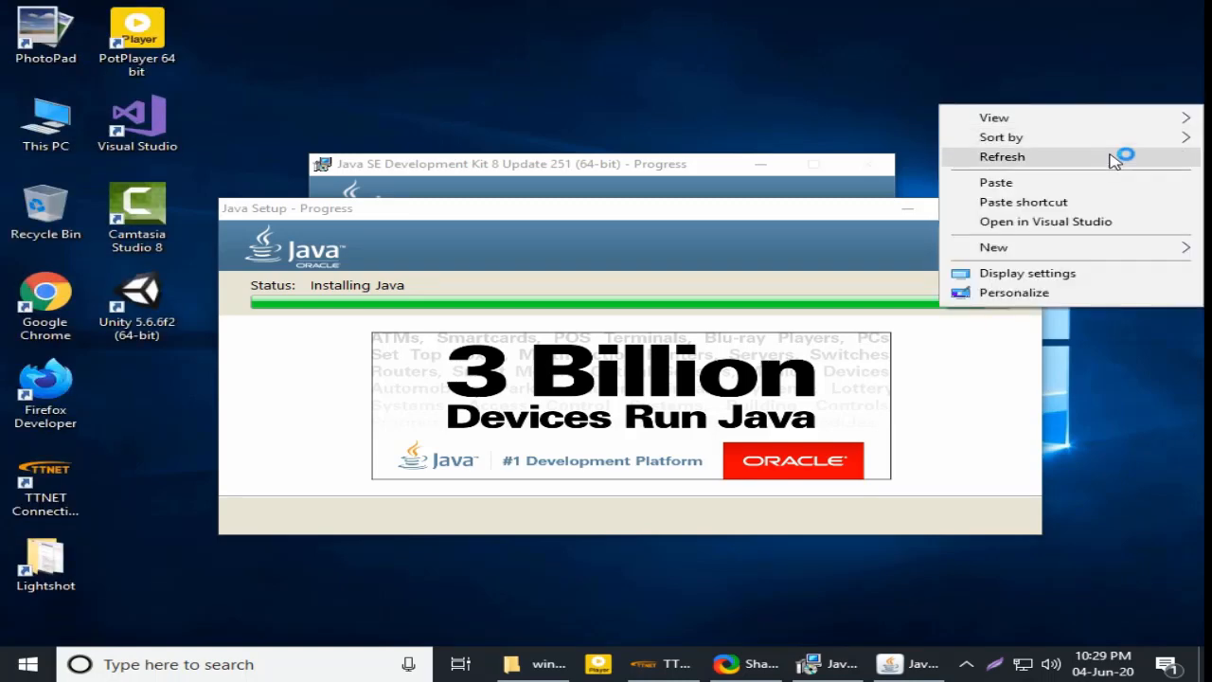
pyautogui.click(1115, 155)
pyautogui.rightClick(1012, 54)
pyautogui.click(1057, 102)
pyautogui.rightClick(1043, 68)
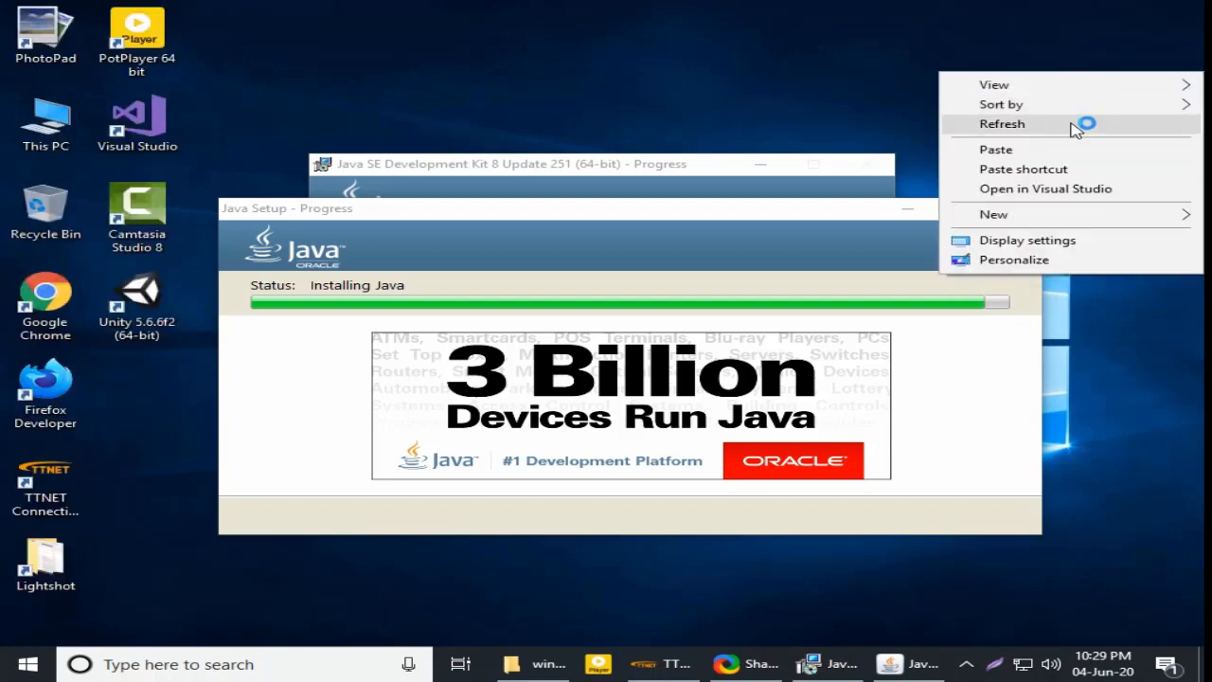
pyautogui.click(1075, 124)
pyautogui.rightClick(1057, 74)
pyautogui.click(1090, 119)
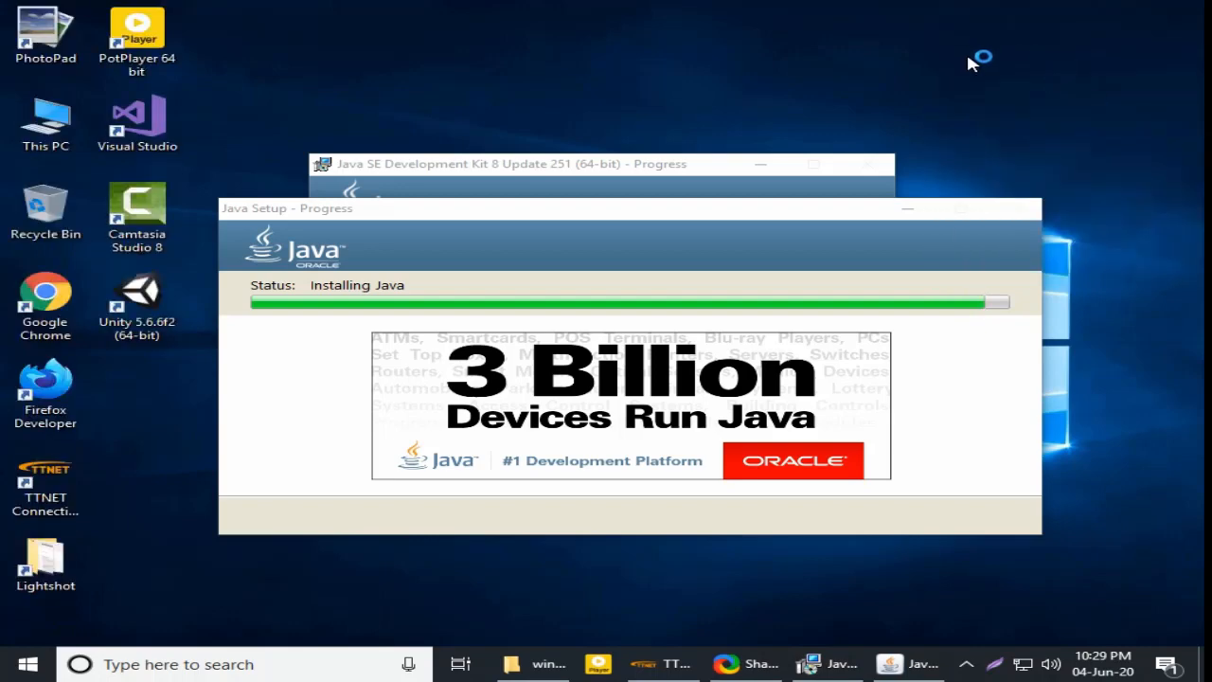
pyautogui.rightClick(968, 47)
pyautogui.click(1002, 100)
pyautogui.rightClick(1011, 64)
pyautogui.click(1045, 113)
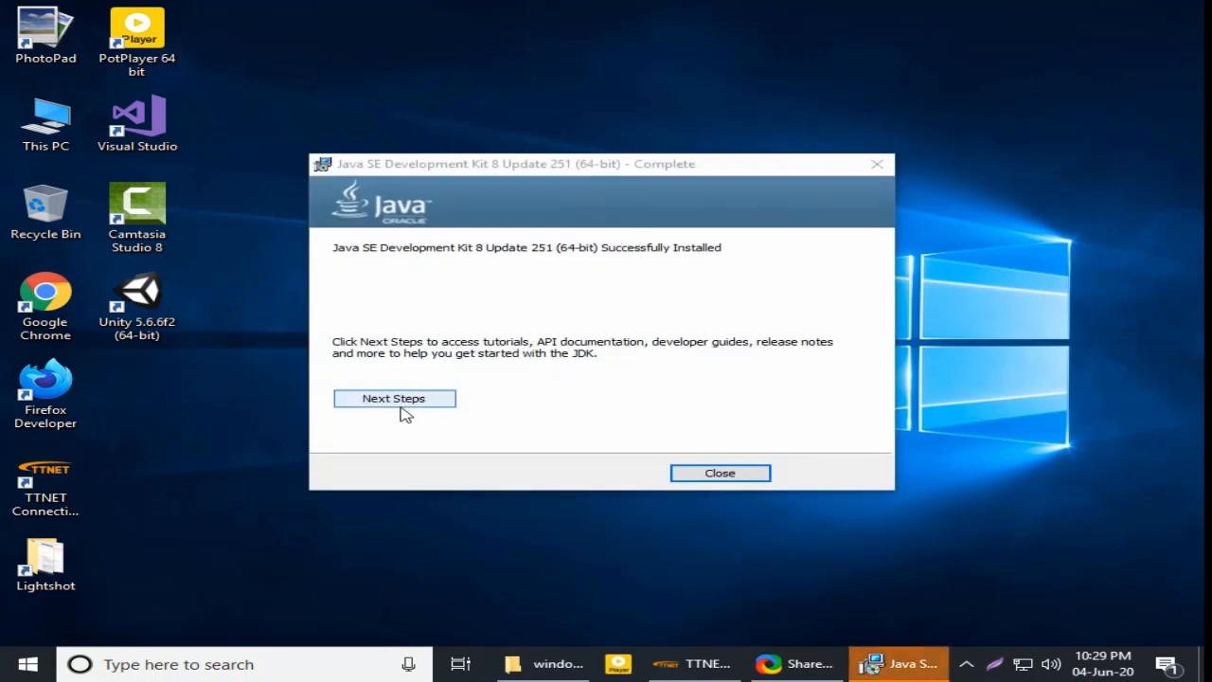
# Step: Close the completed JDK setup wizard and refresh the desktop
pyautogui.click(717, 476)
pyautogui.rightClick(817, 45)
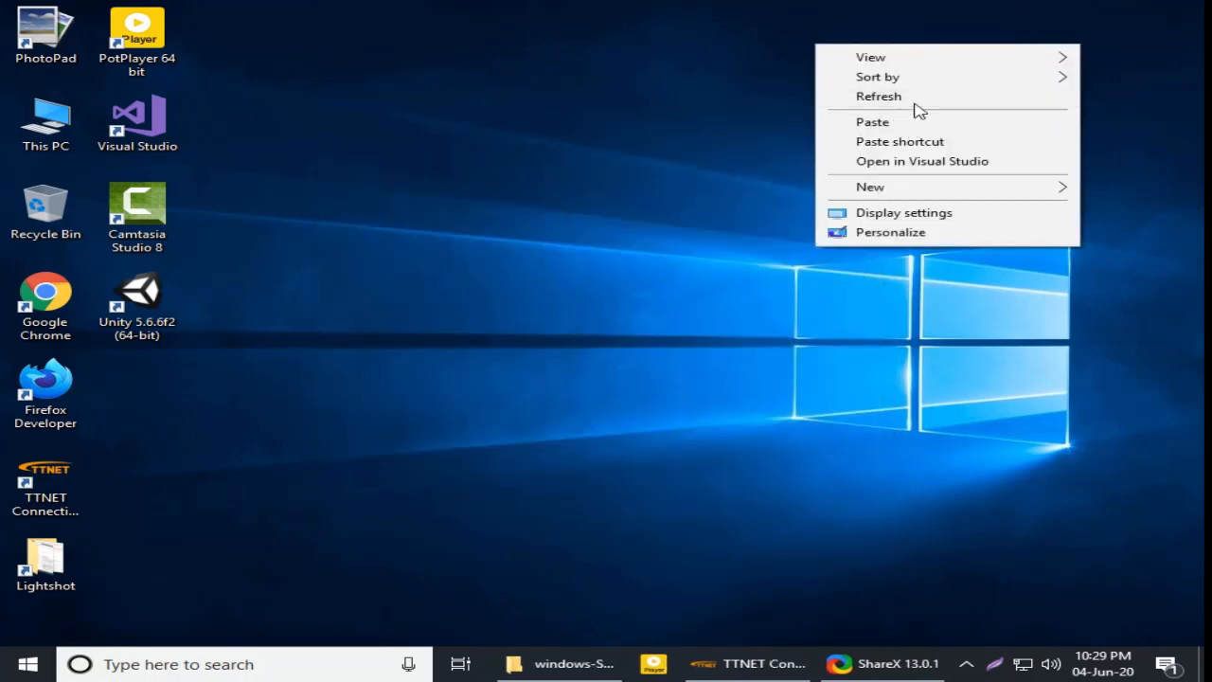
pyautogui.click(915, 98)
# Step: Launch Unity 5.6.6f2 and open New Unity Project 2 from the projects on disk
pyautogui.doubleClick(157, 308)
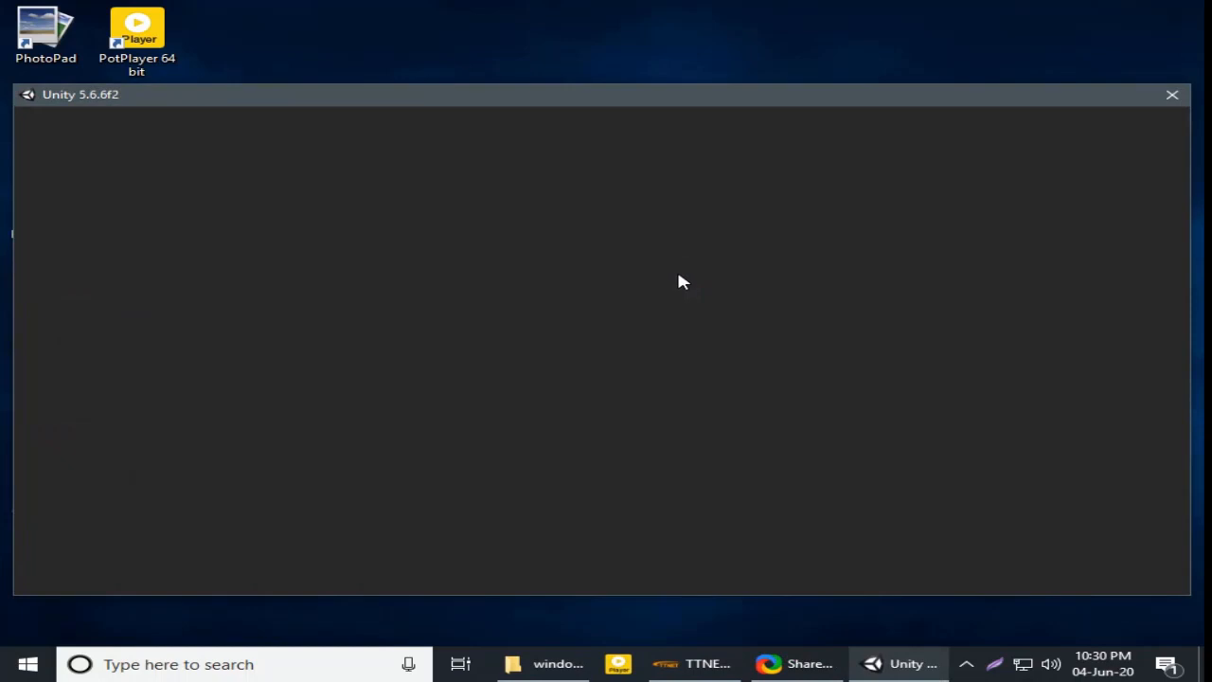
pyautogui.rightClick(574, 8)
pyautogui.click(638, 52)
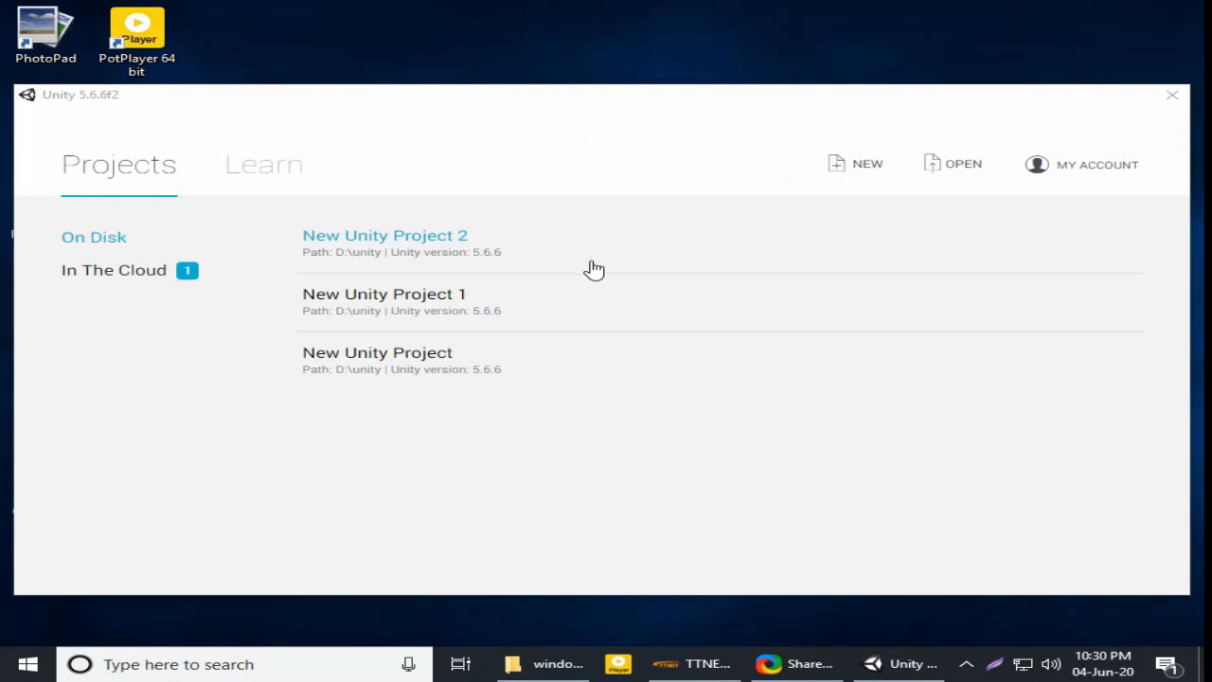
pyautogui.click(416, 249)
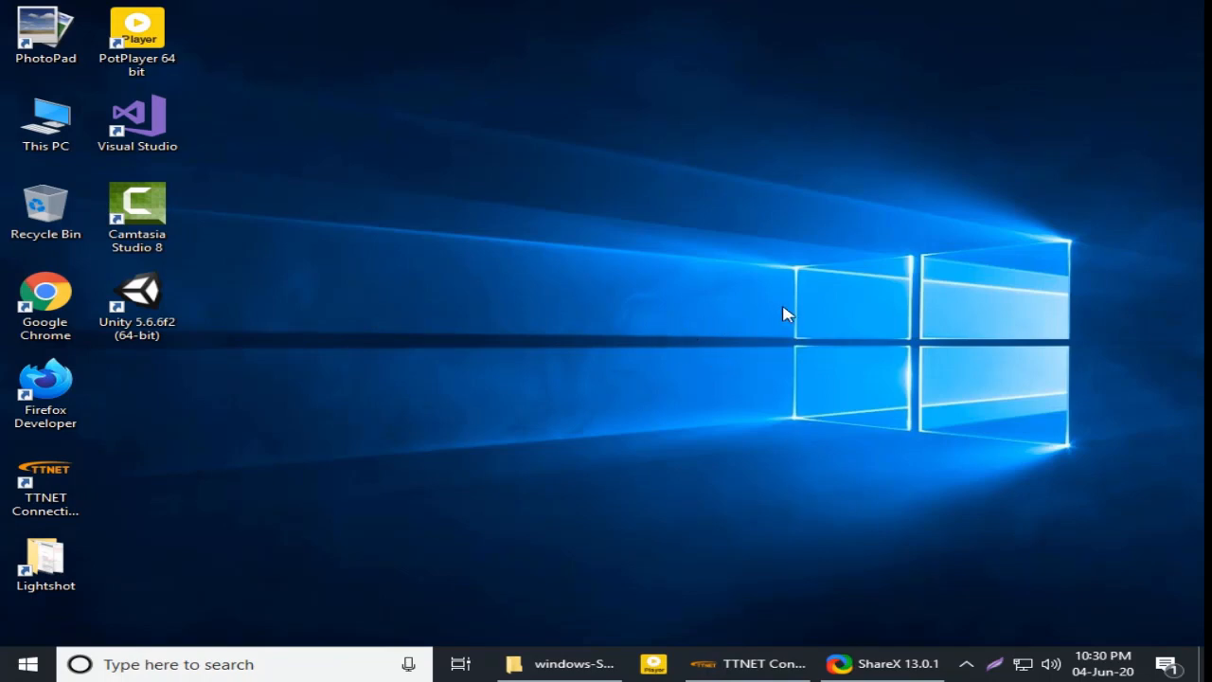
# Step: Clear all Windows notifications and refresh the desktop while the Unity project loads
pyautogui.click(1166, 664)
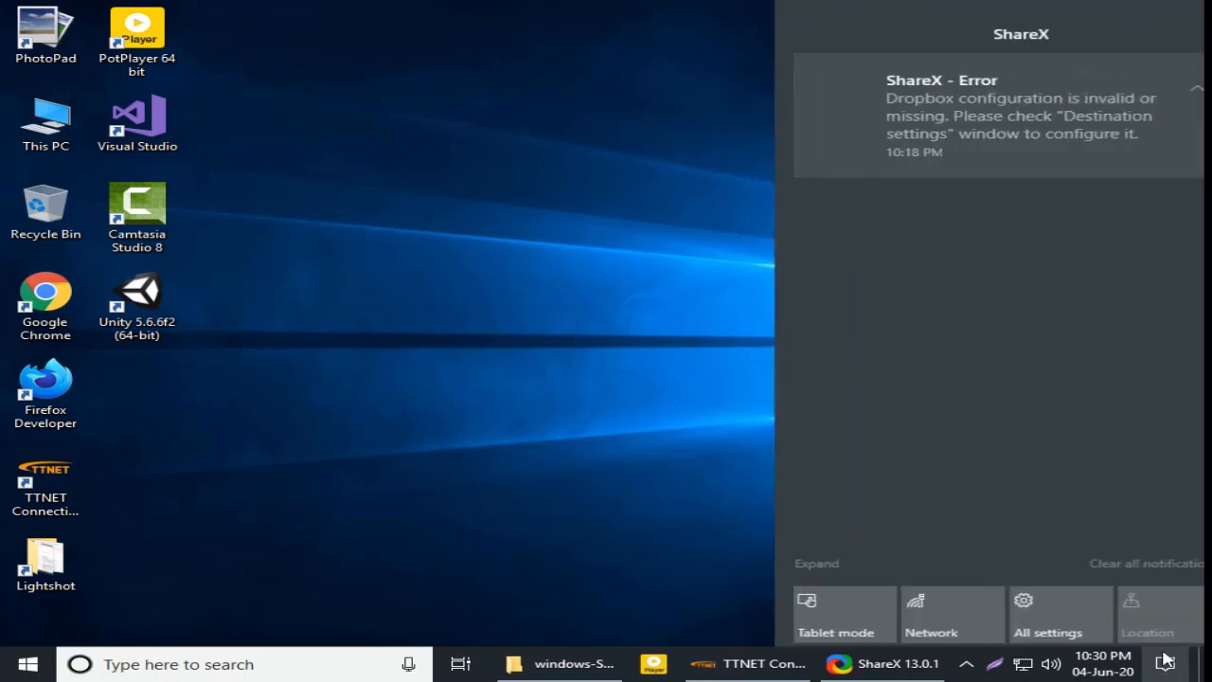
pyautogui.click(1117, 563)
pyautogui.click(615, 395)
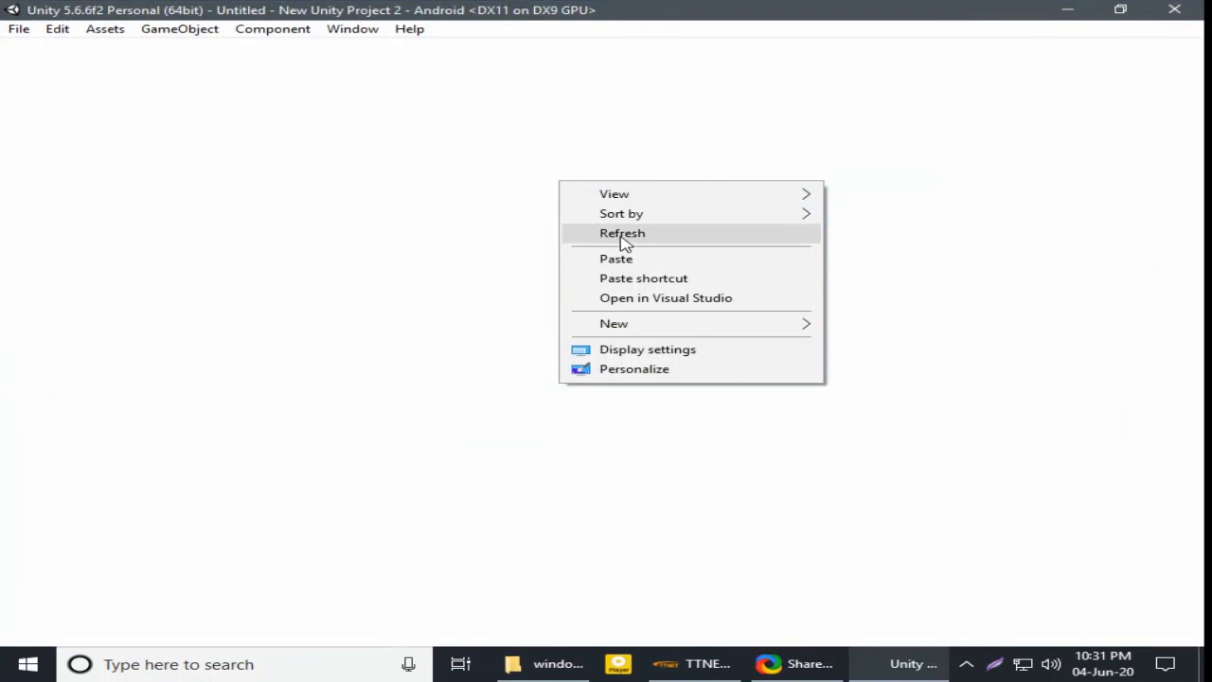
pyautogui.click(625, 237)
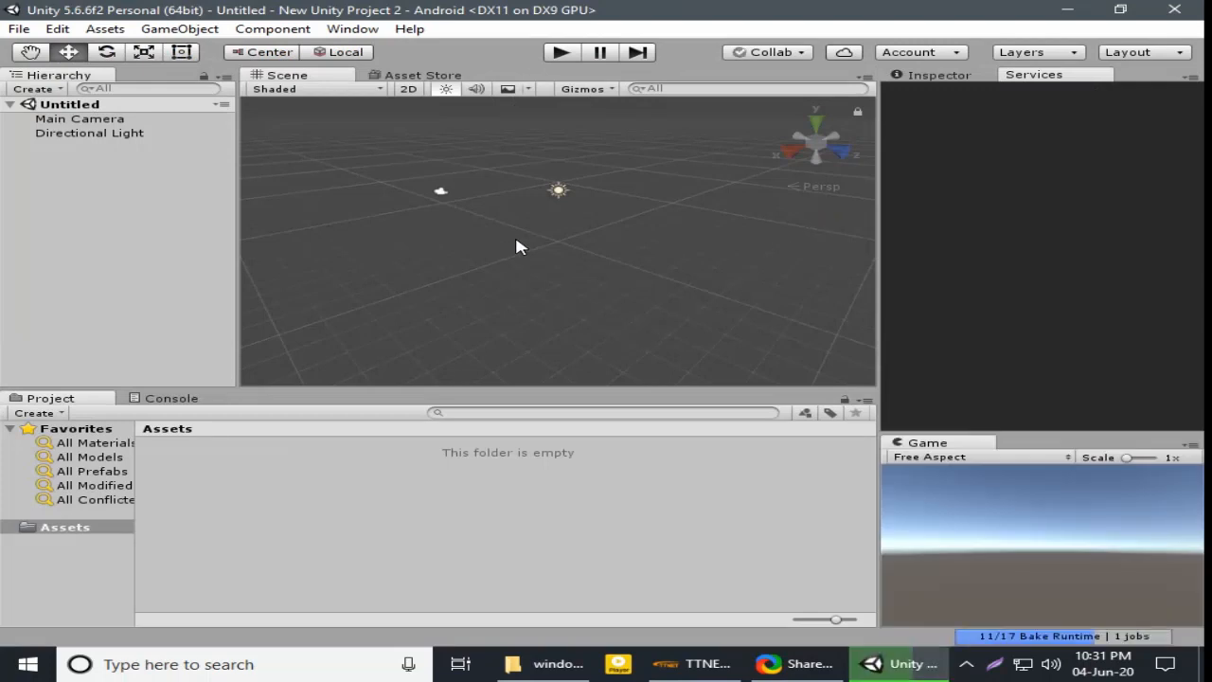
# Step: Check the Android platform options in the Build Settings and close them again
pyautogui.scroll(-1, 536, 254)
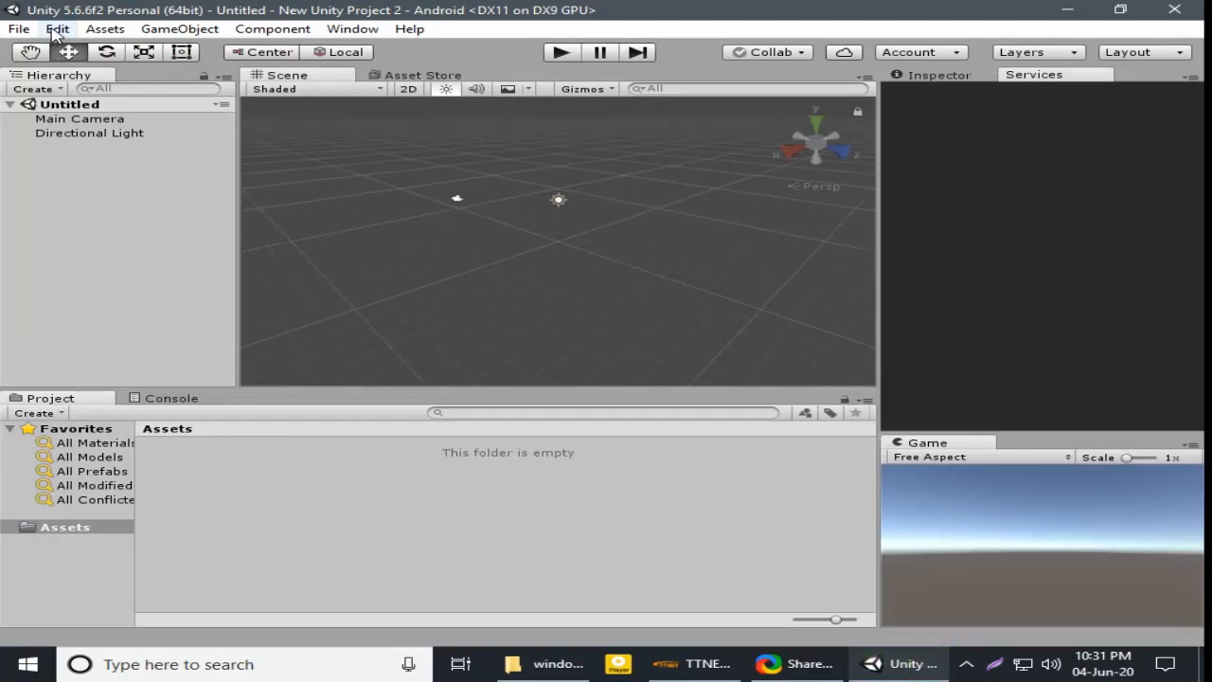
pyautogui.click(17, 30)
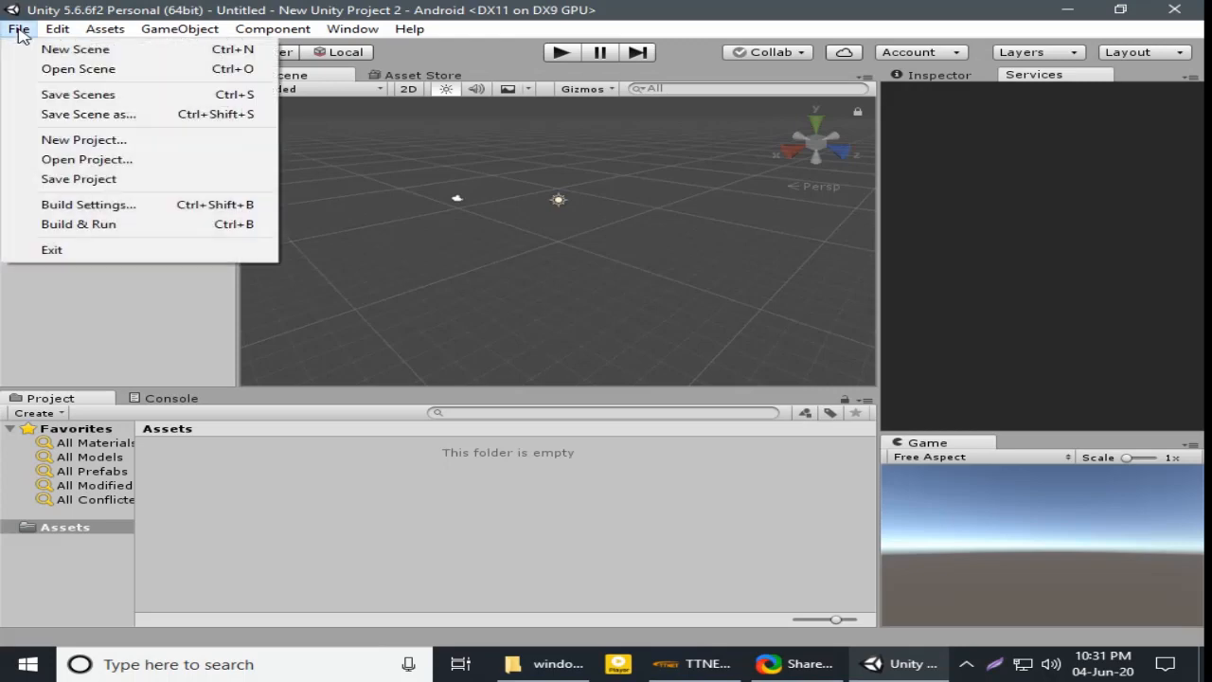
pyautogui.click(109, 205)
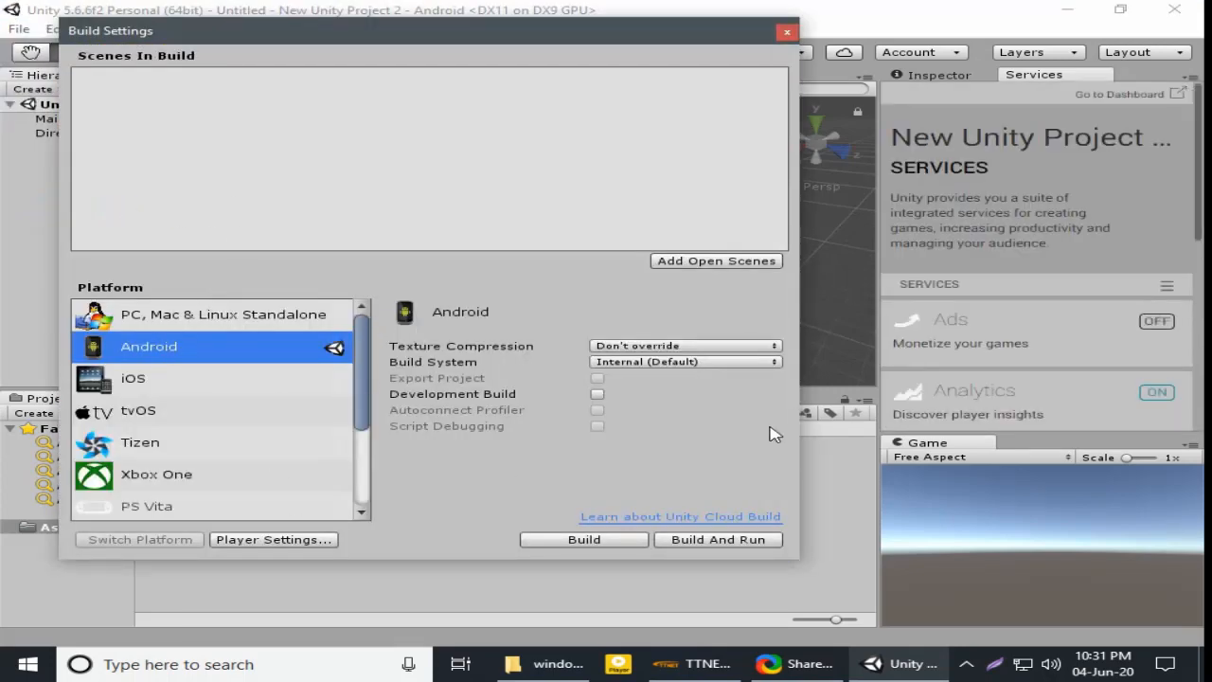
pyautogui.click(785, 32)
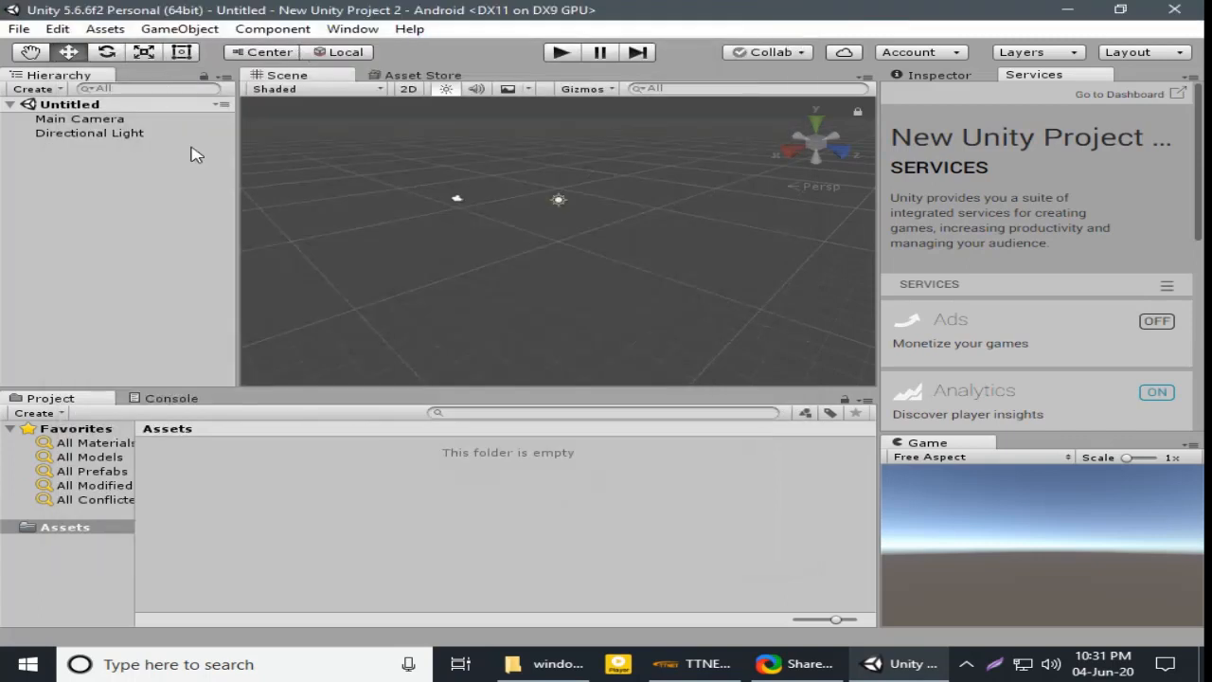
# Step: Open the External Tools preferences and start choosing the Android SDK root folder
pyautogui.click(59, 30)
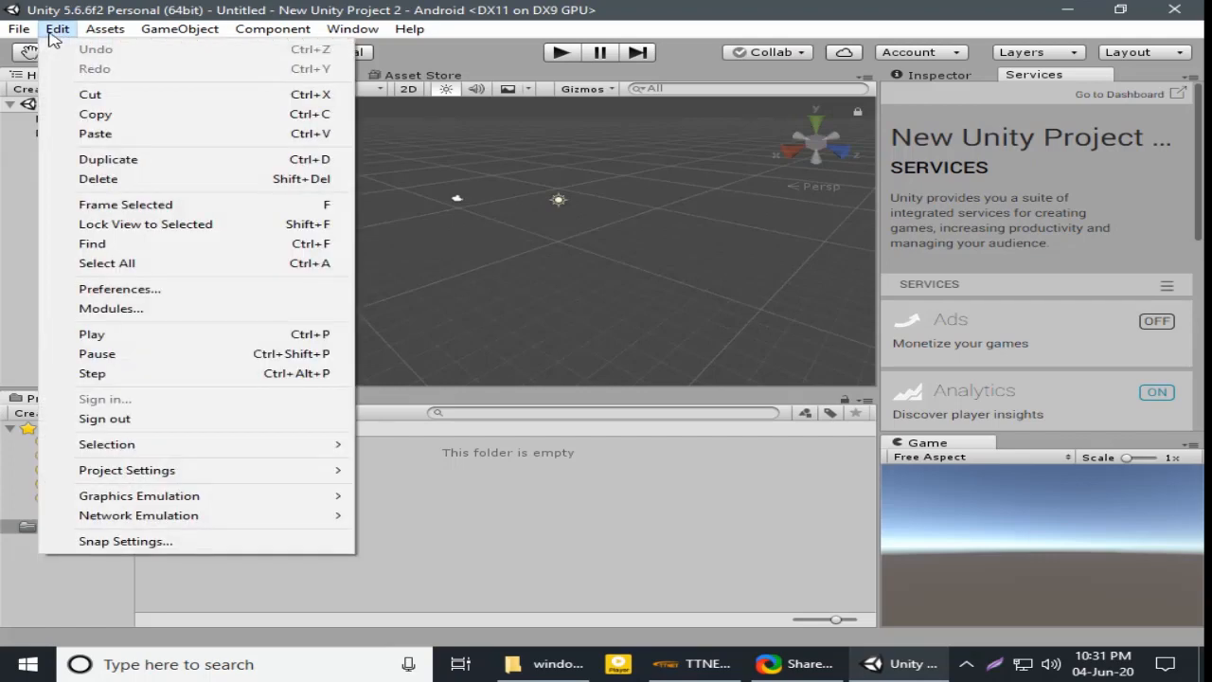
pyautogui.click(145, 294)
pyautogui.click(200, 170)
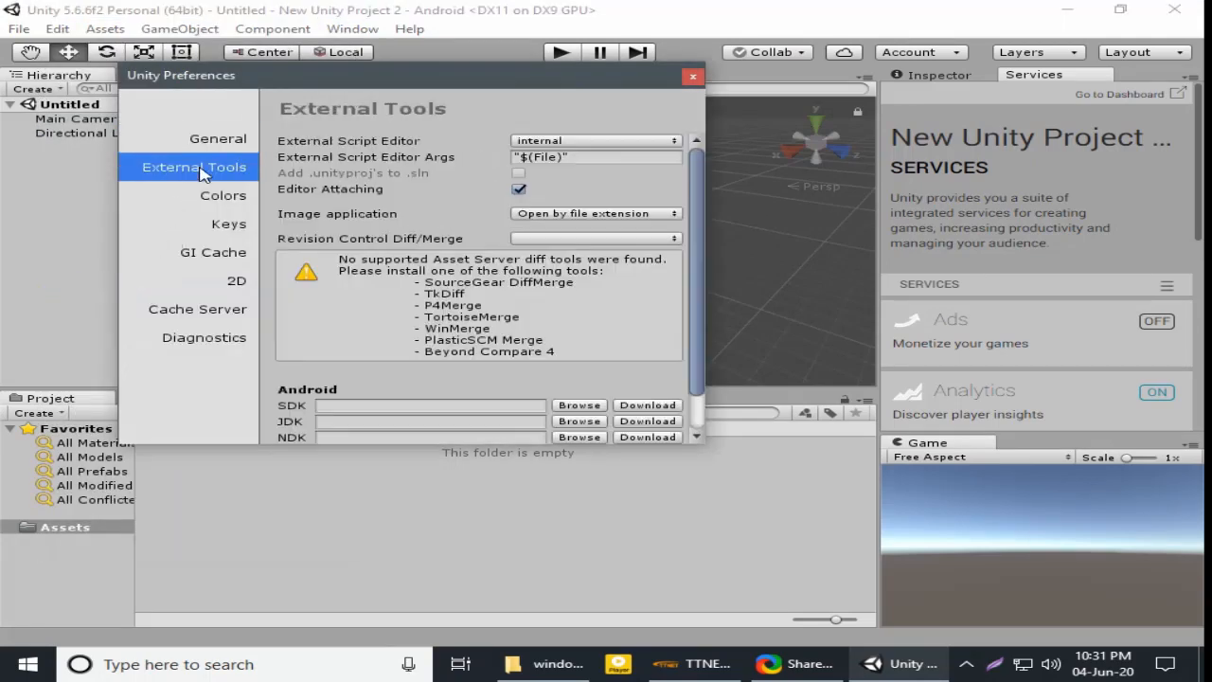
pyautogui.click(345, 405)
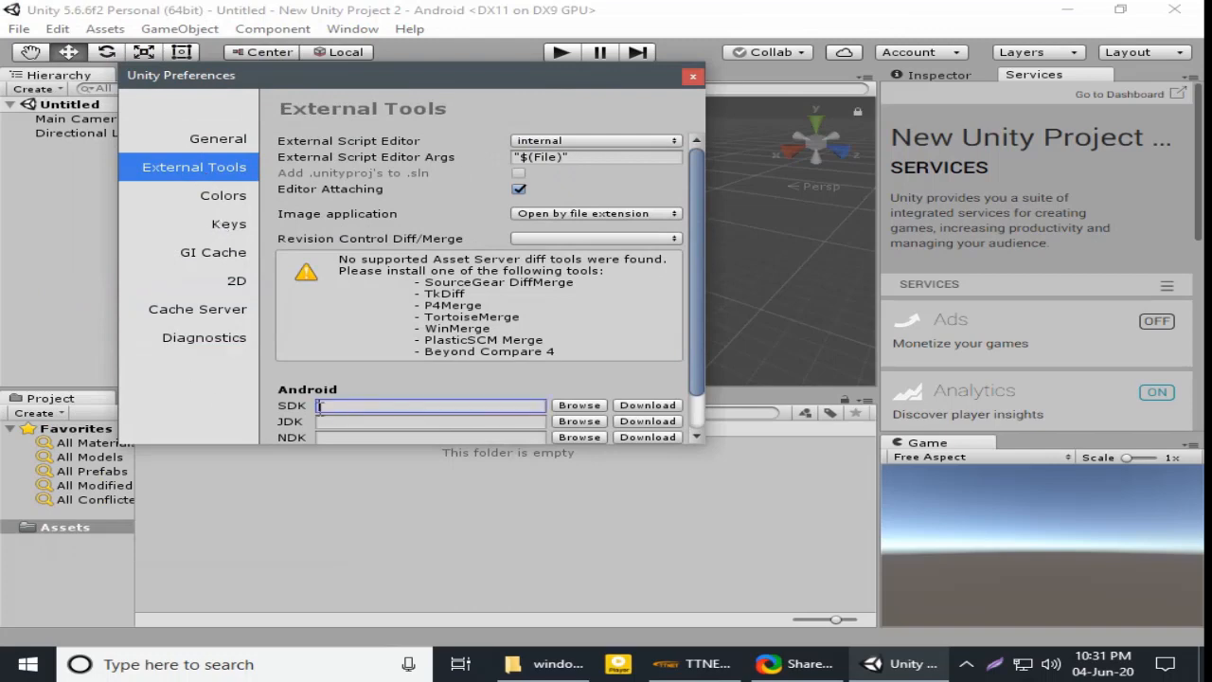
pyautogui.click(579, 405)
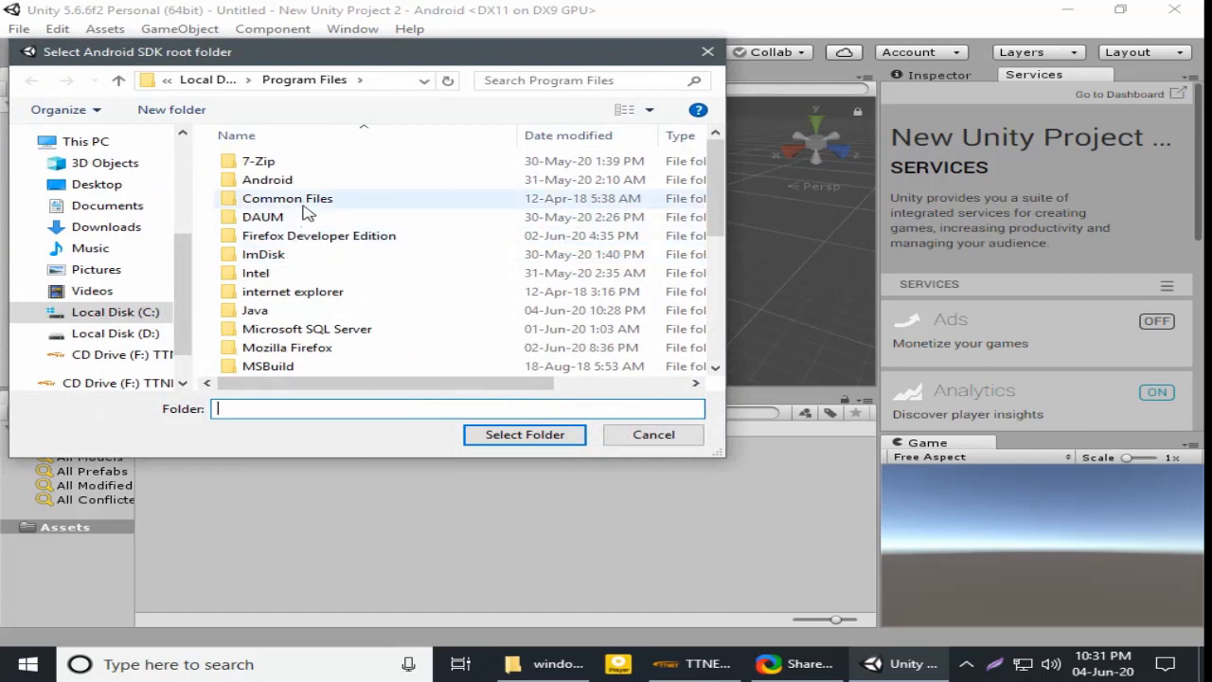
# Step: Browse to the current user's profile folder under C:\Users for the SDK location
pyautogui.scroll(-4, 344, 248)
pyautogui.scroll(2, 343, 248)
pyautogui.click(114, 311)
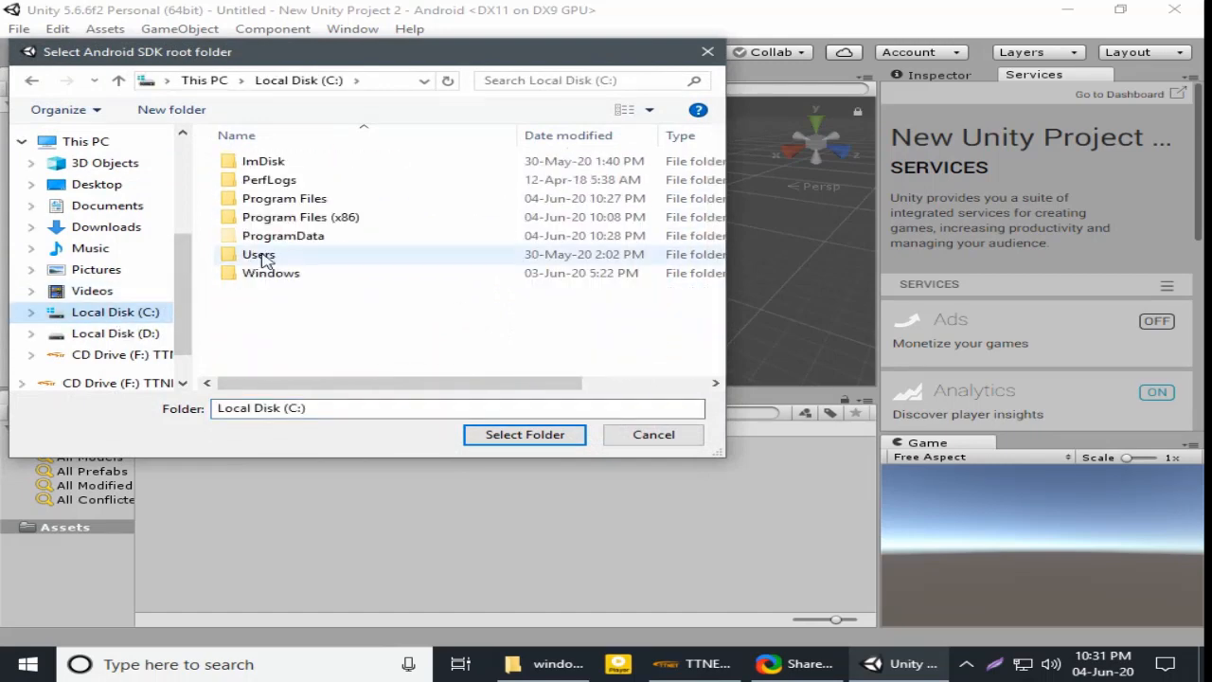
pyautogui.click(273, 256)
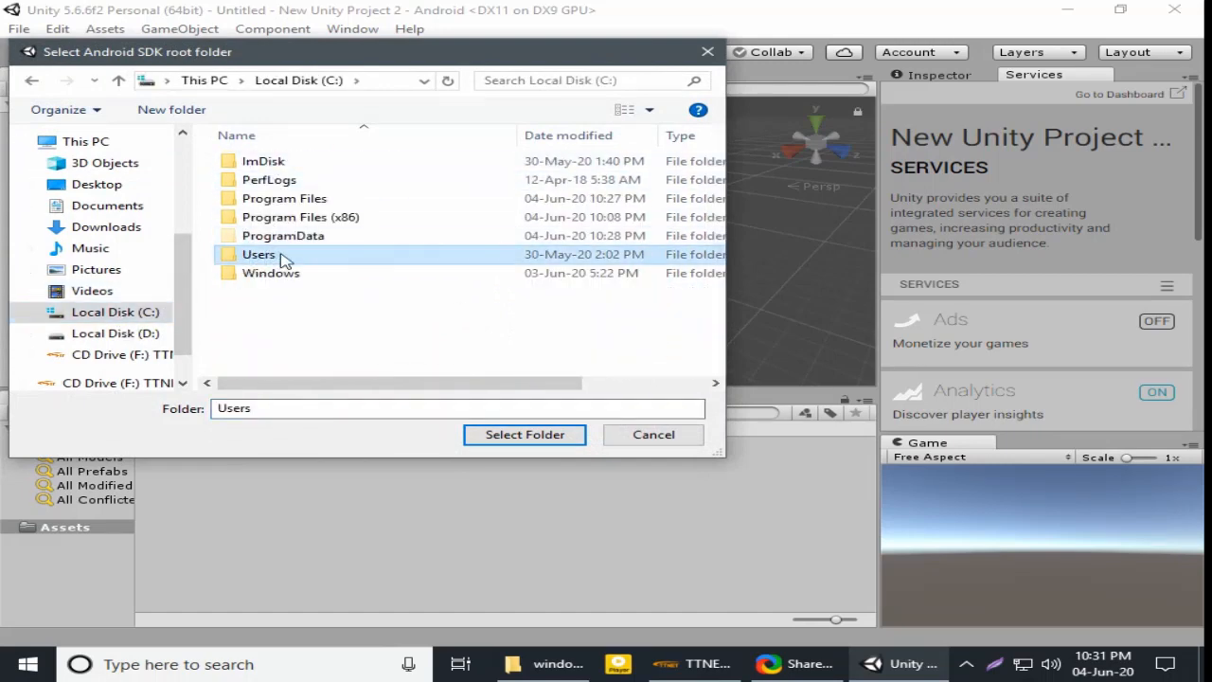
pyautogui.doubleClick(282, 255)
pyautogui.doubleClick(265, 180)
pyautogui.scroll(-2, 347, 268)
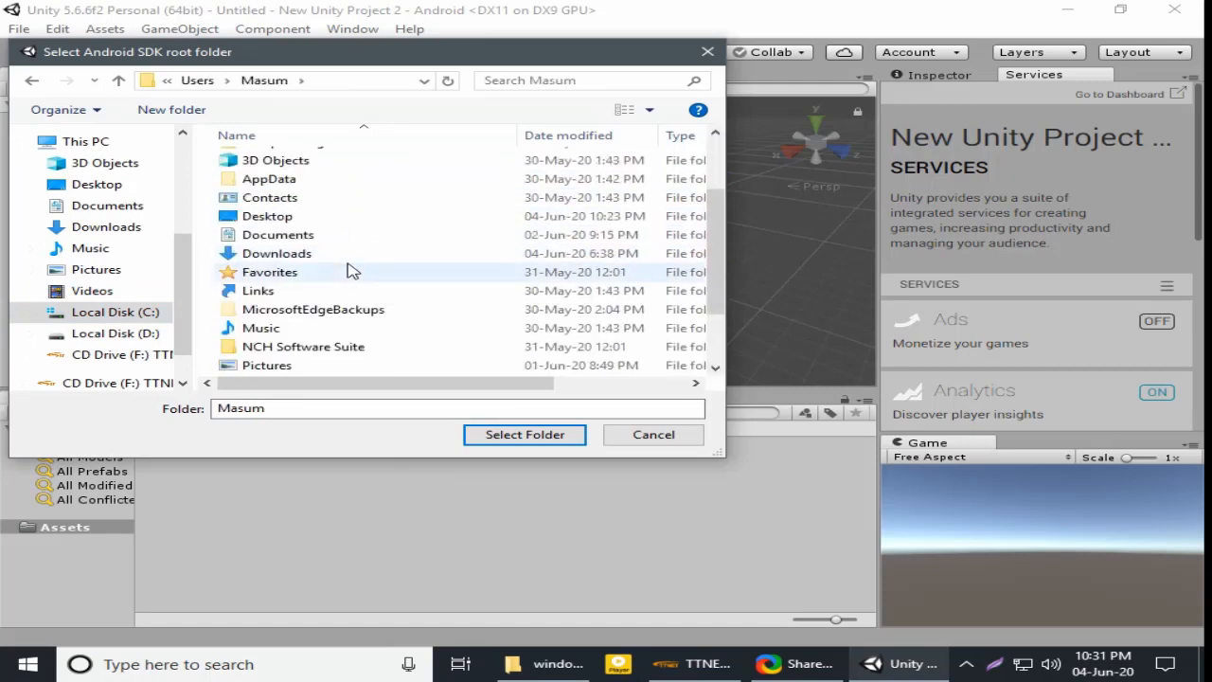
pyautogui.scroll(2, 337, 227)
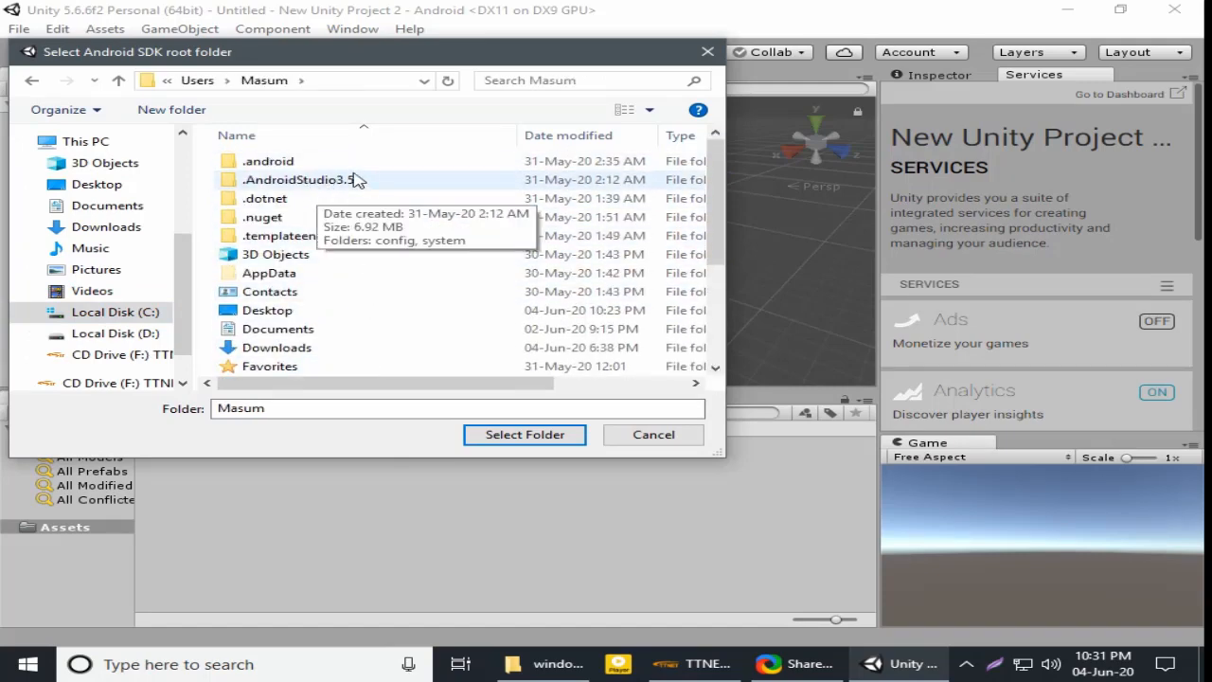
# Step: Set the Android SDK path to the AppData\Local\Android\Sdk folder inside the user's profile
pyautogui.doubleClick(299, 169)
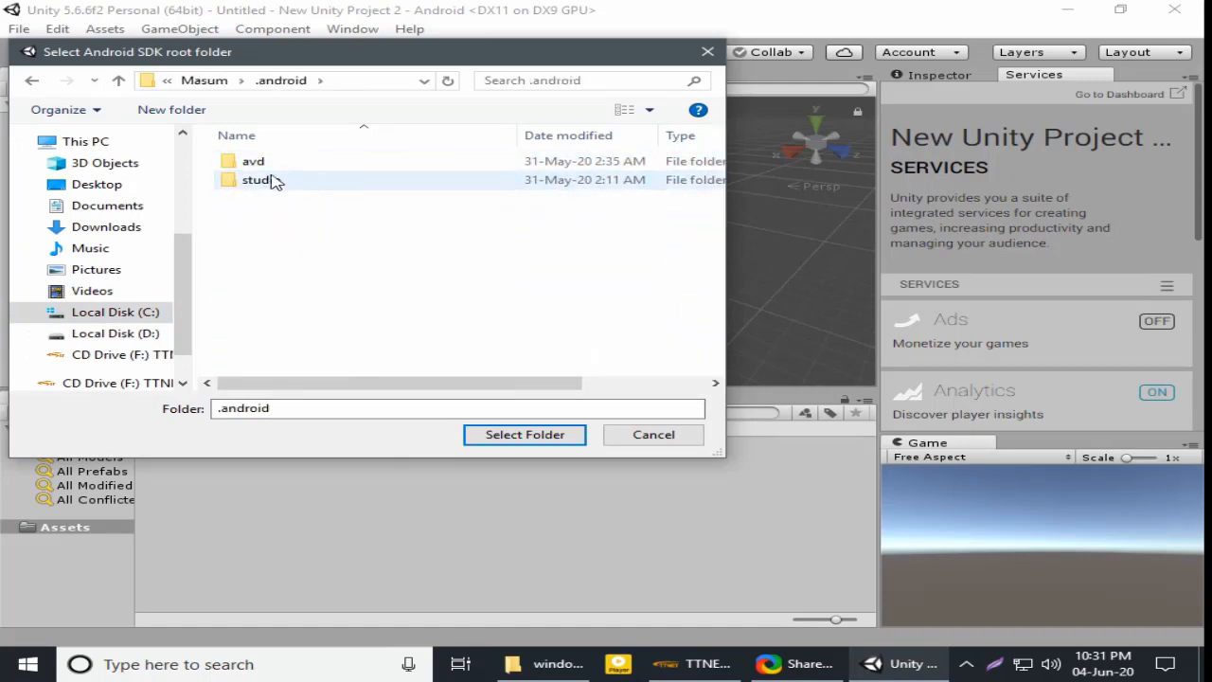
pyautogui.click(28, 83)
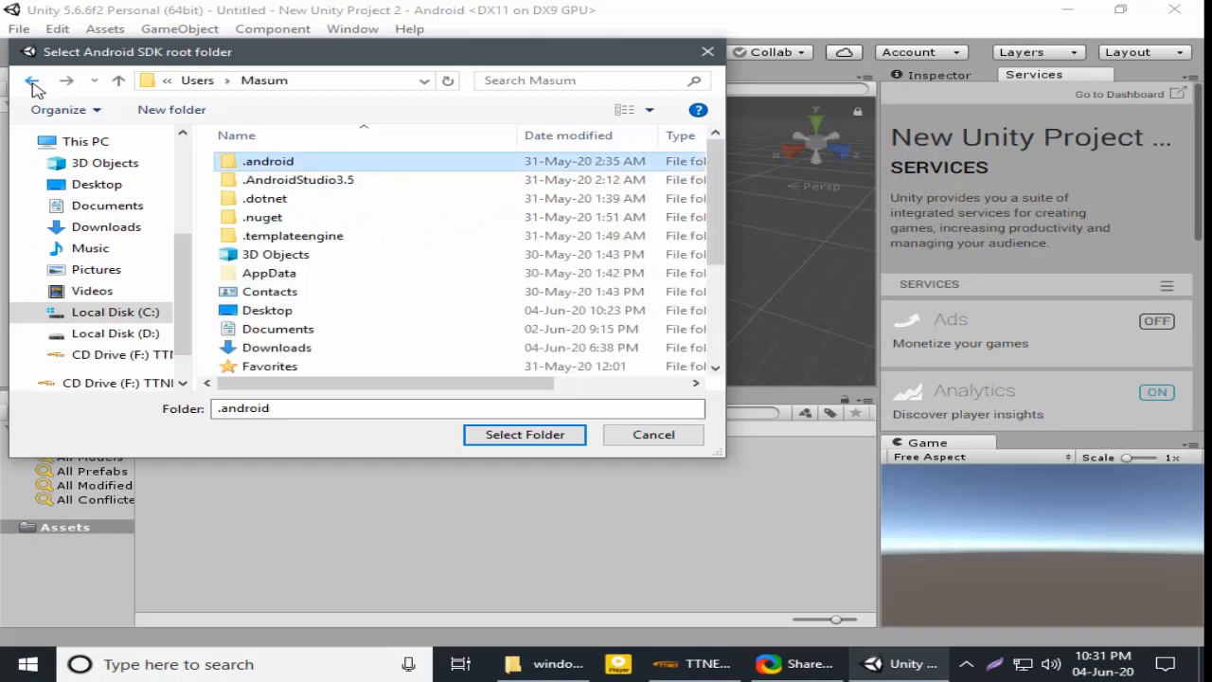
pyautogui.doubleClick(284, 275)
pyautogui.doubleClick(286, 163)
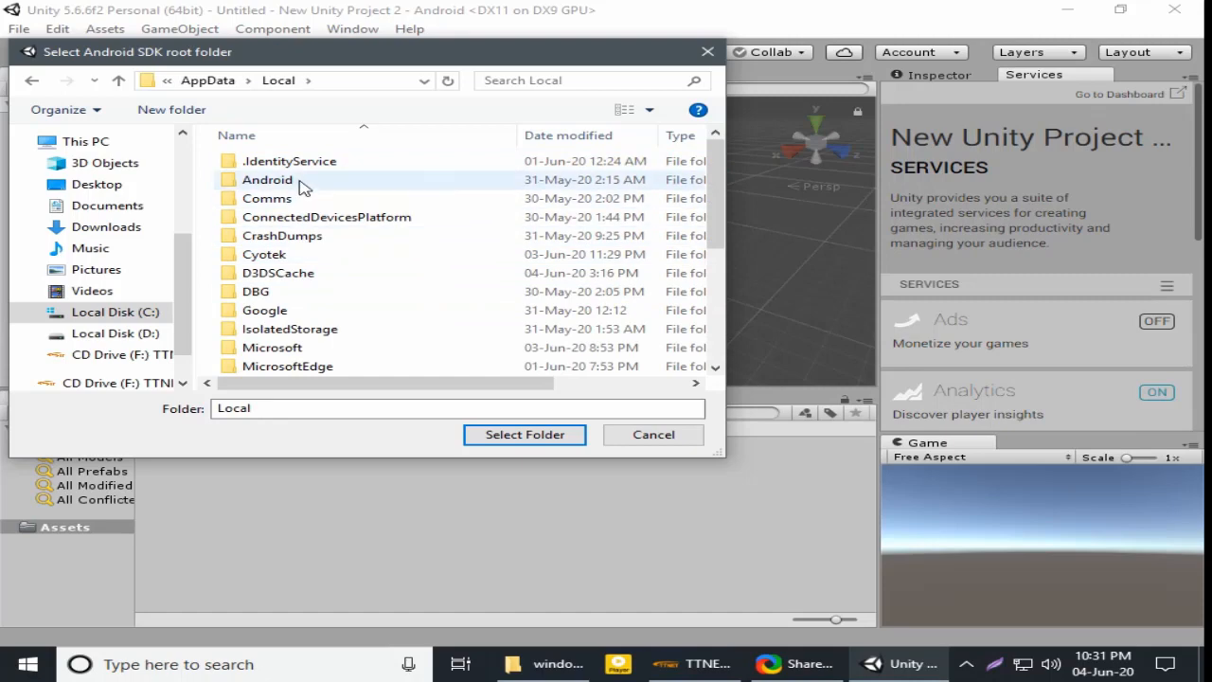
pyautogui.doubleClick(303, 185)
pyautogui.click(297, 176)
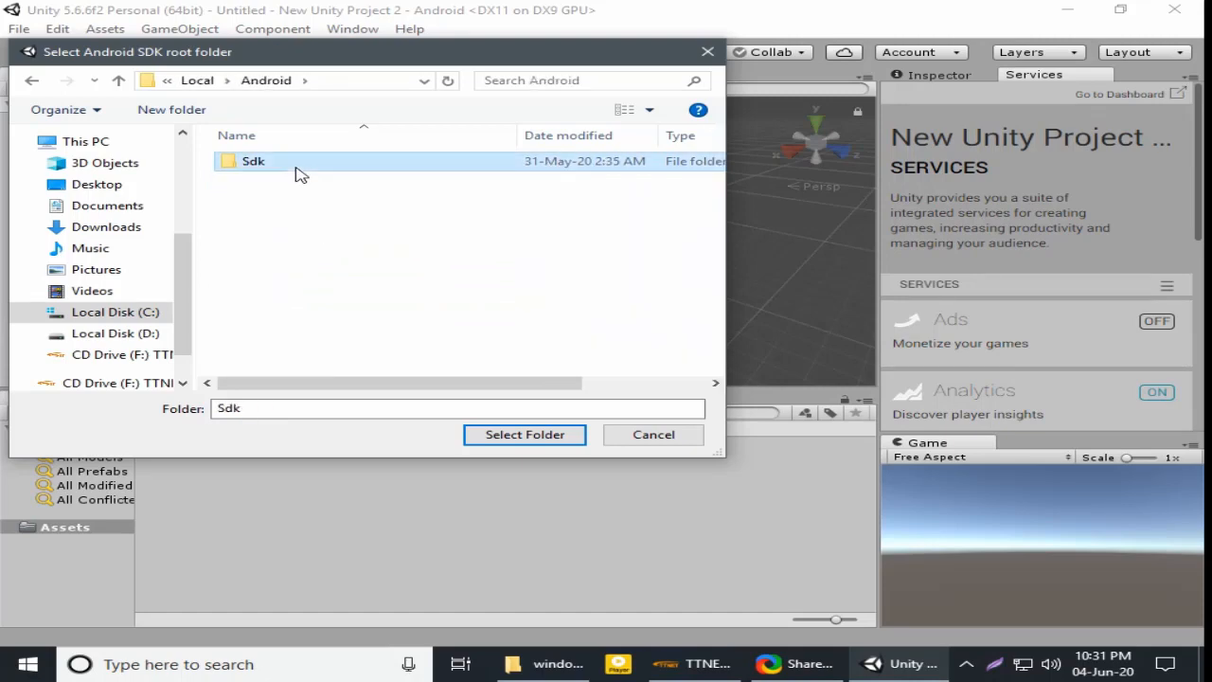
pyautogui.click(493, 435)
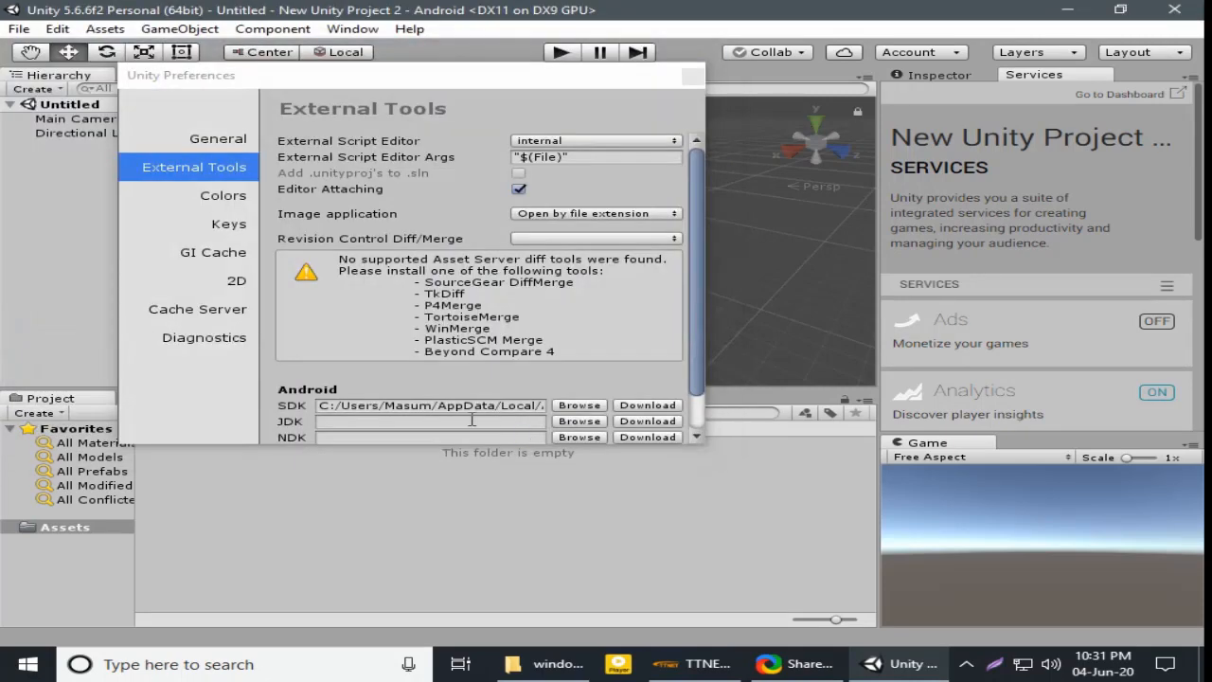
# Step: Set the JDK path to the Java\jdk1.8.0_251 folder in C:\Program Files and close the preferences
pyautogui.click(387, 423)
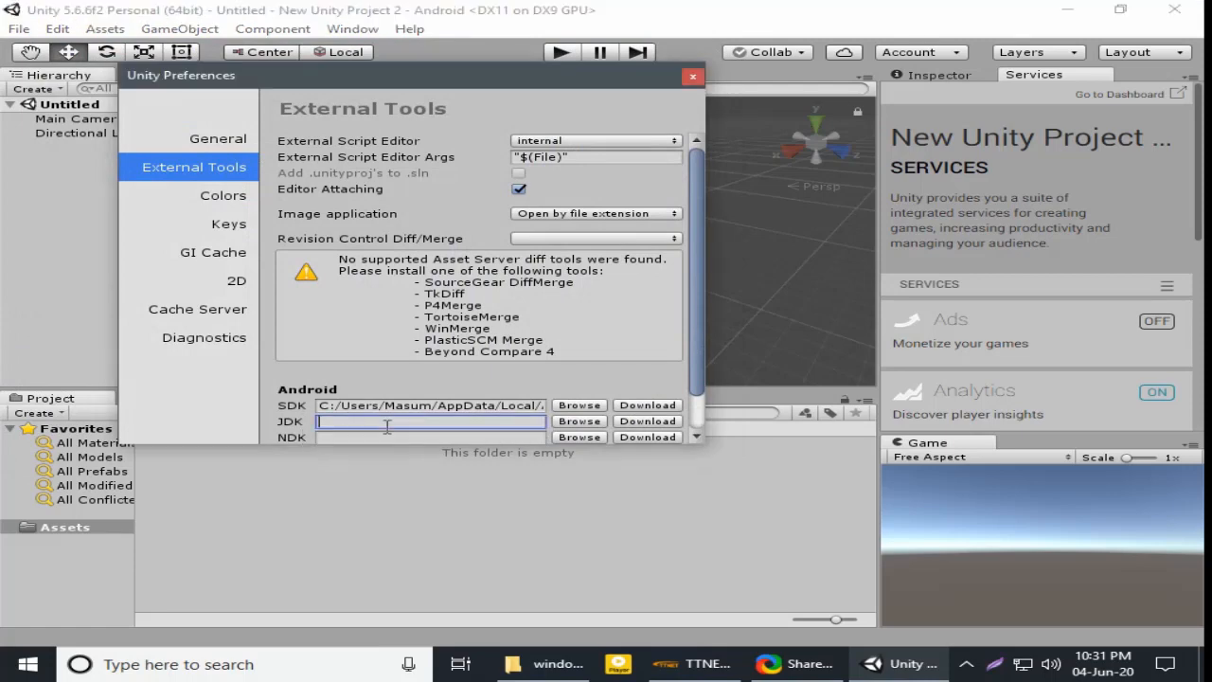
pyautogui.click(574, 424)
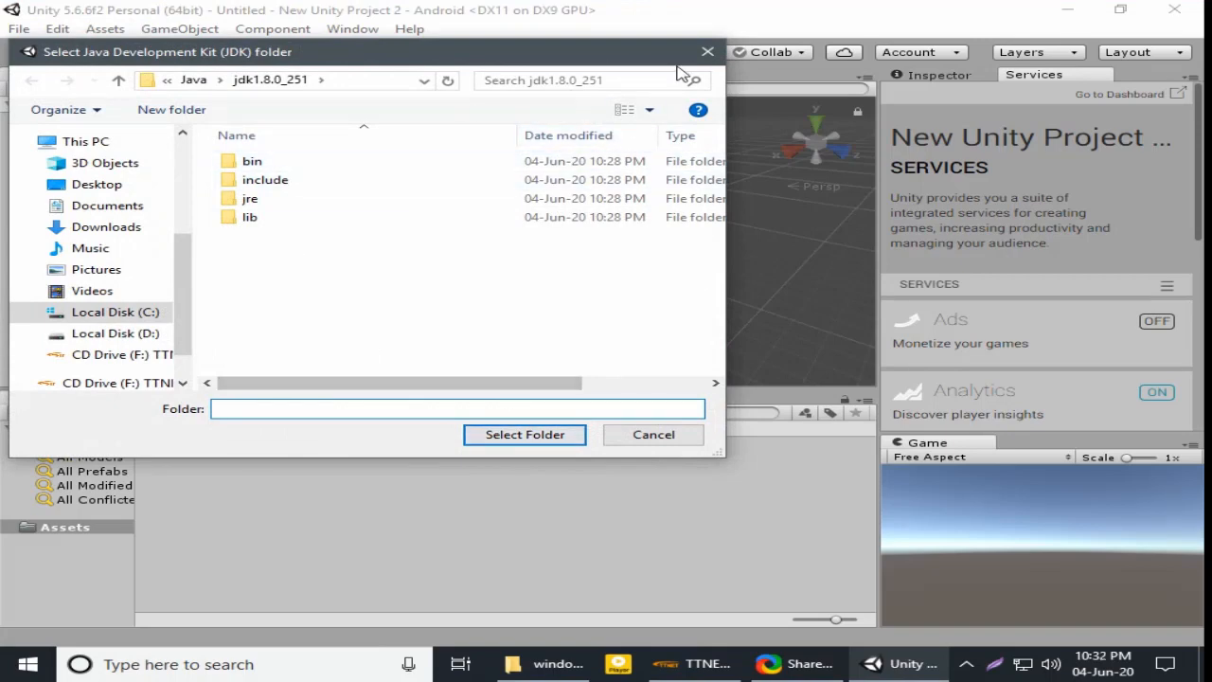
pyautogui.click(529, 439)
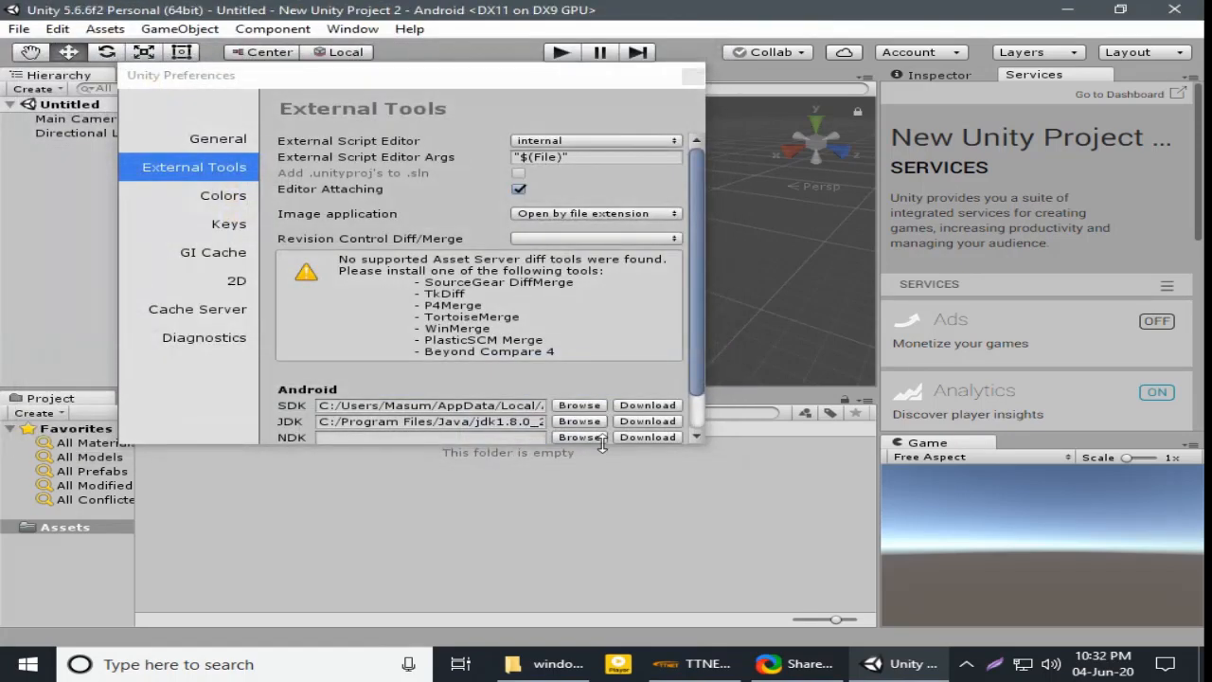
pyautogui.click(388, 437)
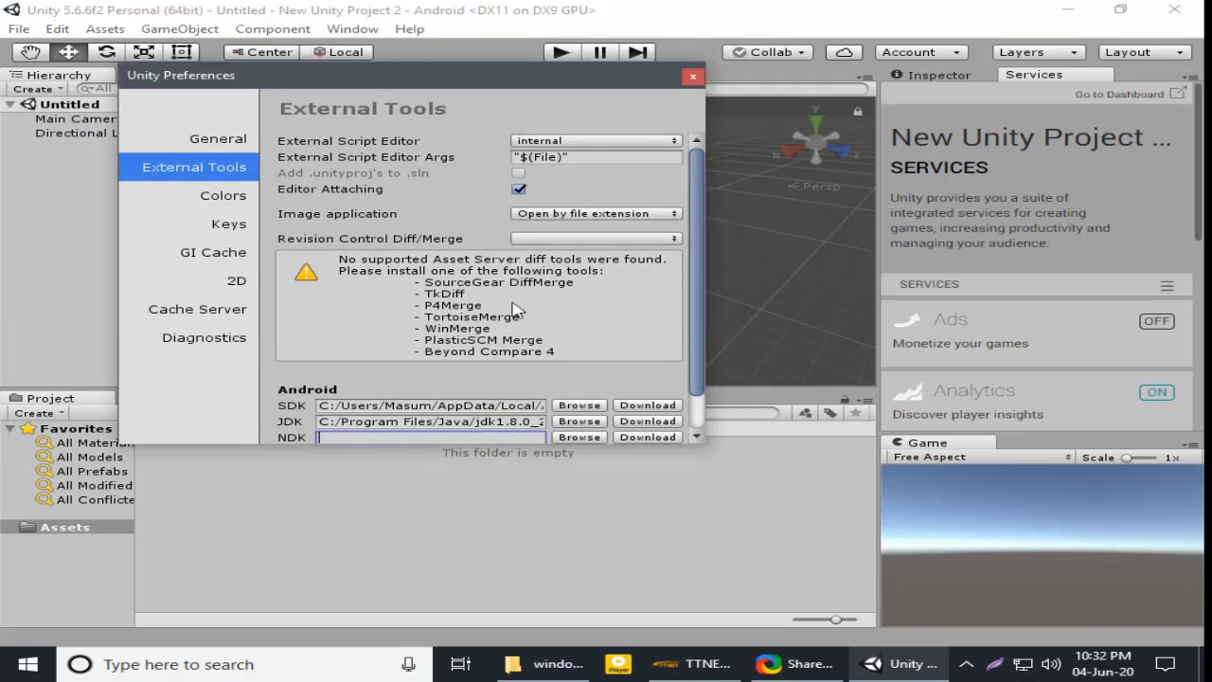
pyautogui.click(692, 81)
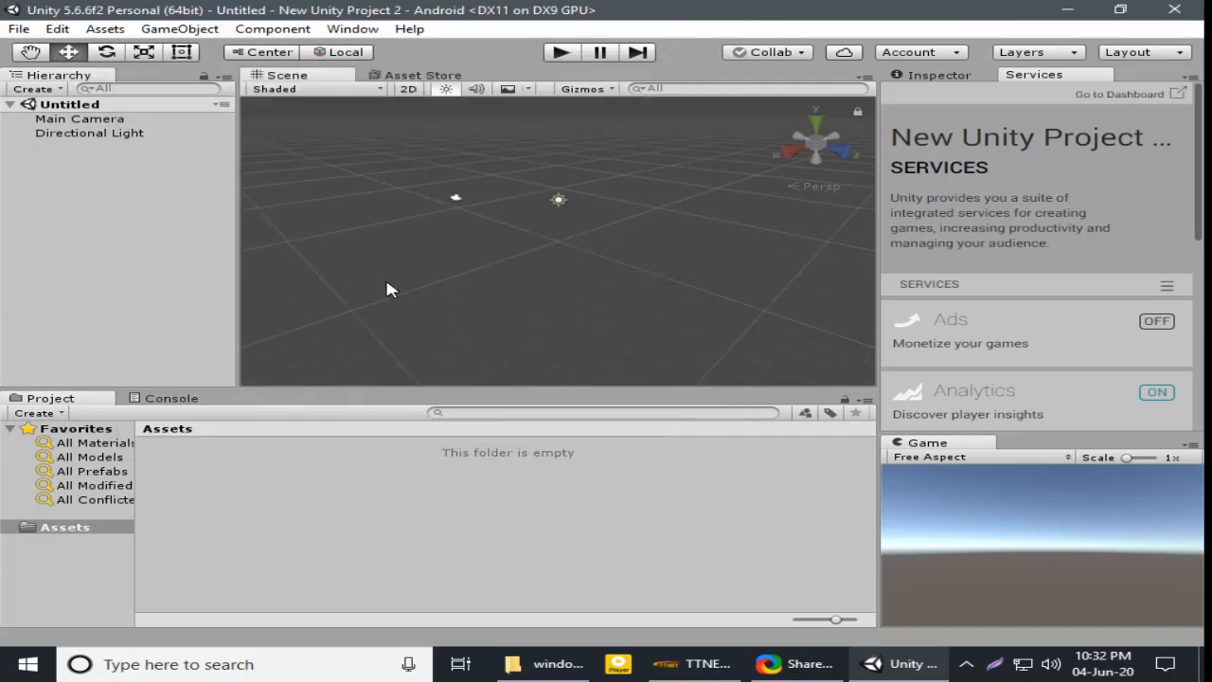
# Step: Add a Cube 3D object to the untitled scene
pyautogui.rightClick(93, 160)
pyautogui.moveTo(159, 332)
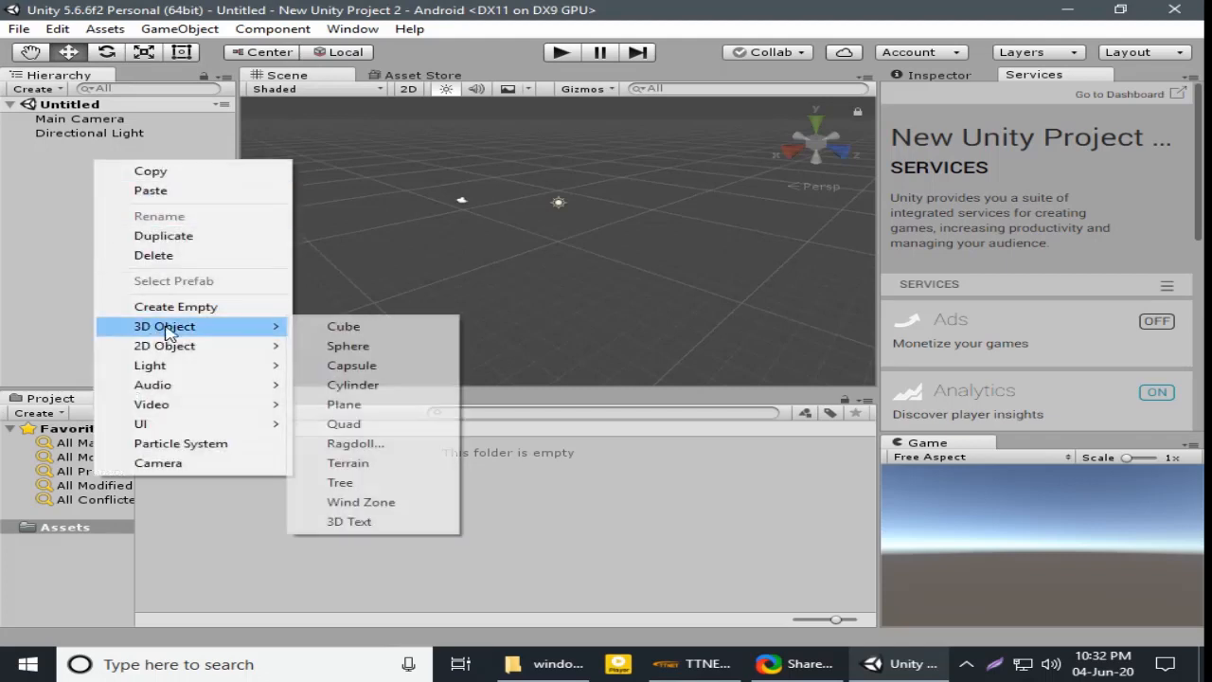
pyautogui.click(398, 329)
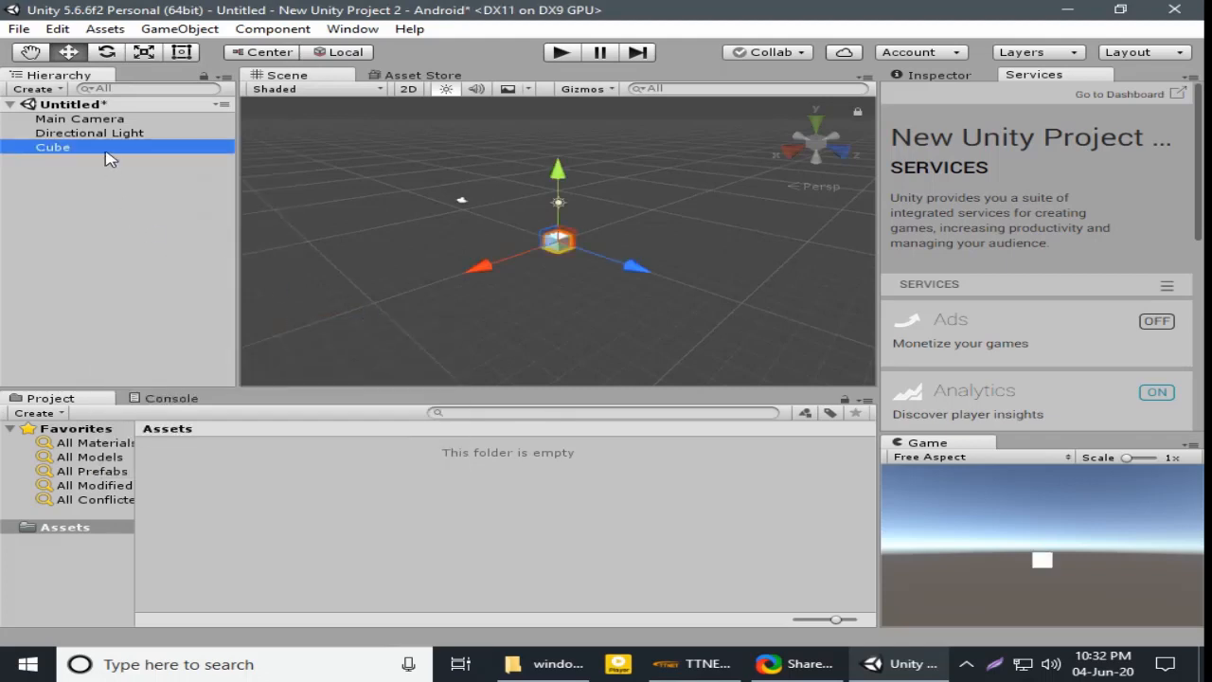
pyautogui.click(89, 234)
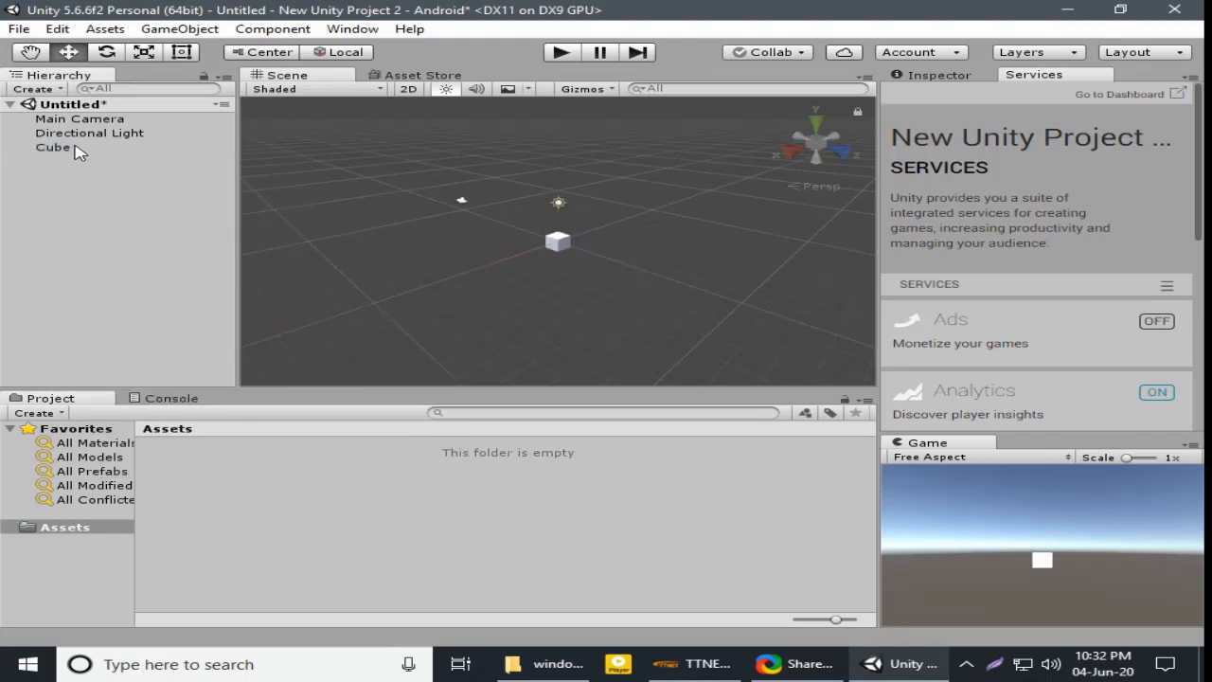
# Step: Reset the Cube's Transform component to its default values
pyautogui.click(80, 150)
pyautogui.click(956, 75)
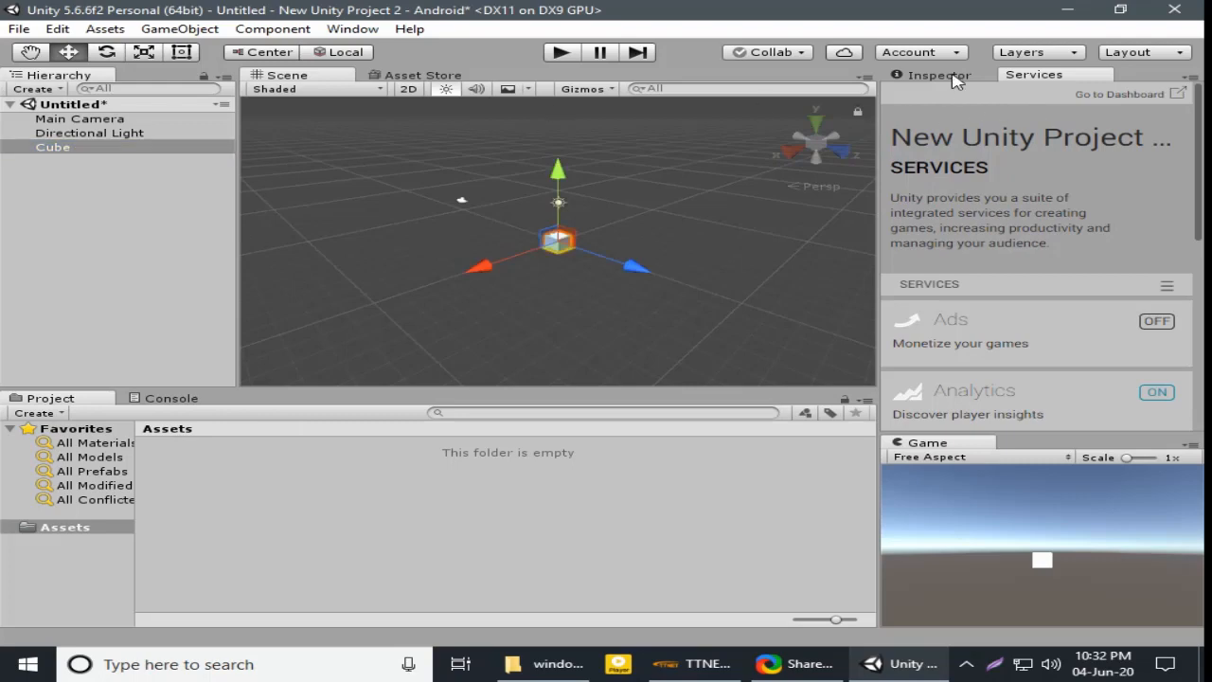
pyautogui.click(1176, 132)
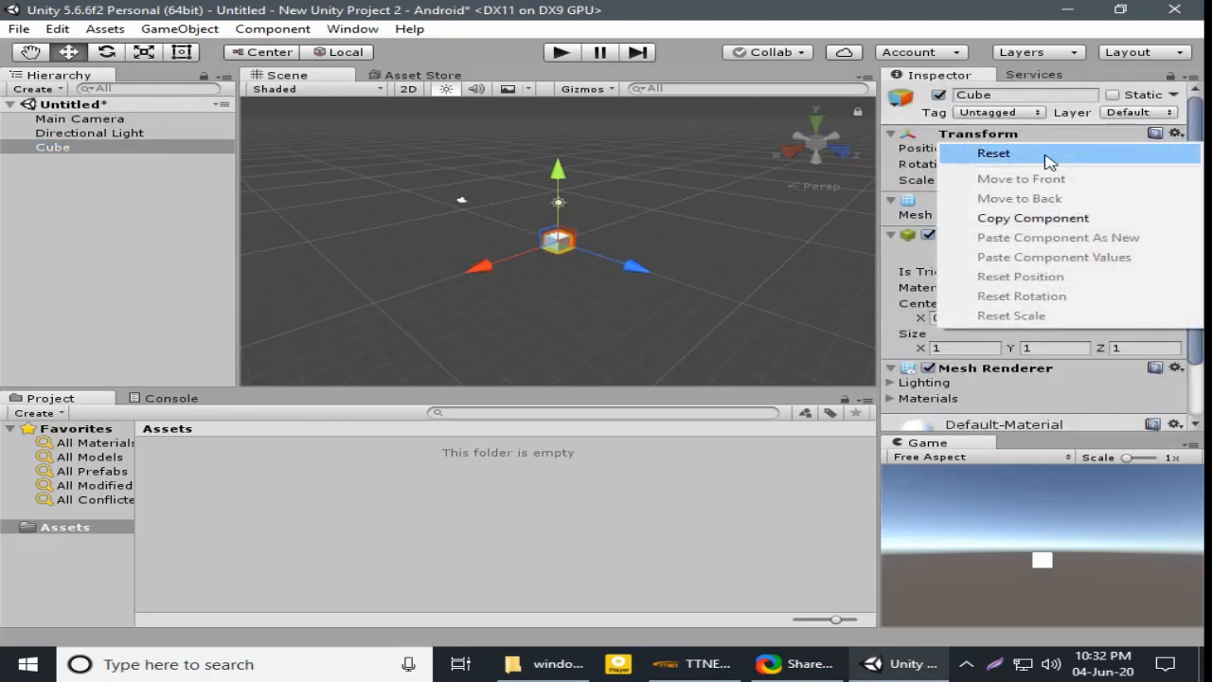
pyautogui.click(1003, 154)
# Step: Scale the Cube to 50 on X and 100 on Z
pyautogui.click(1009, 179)
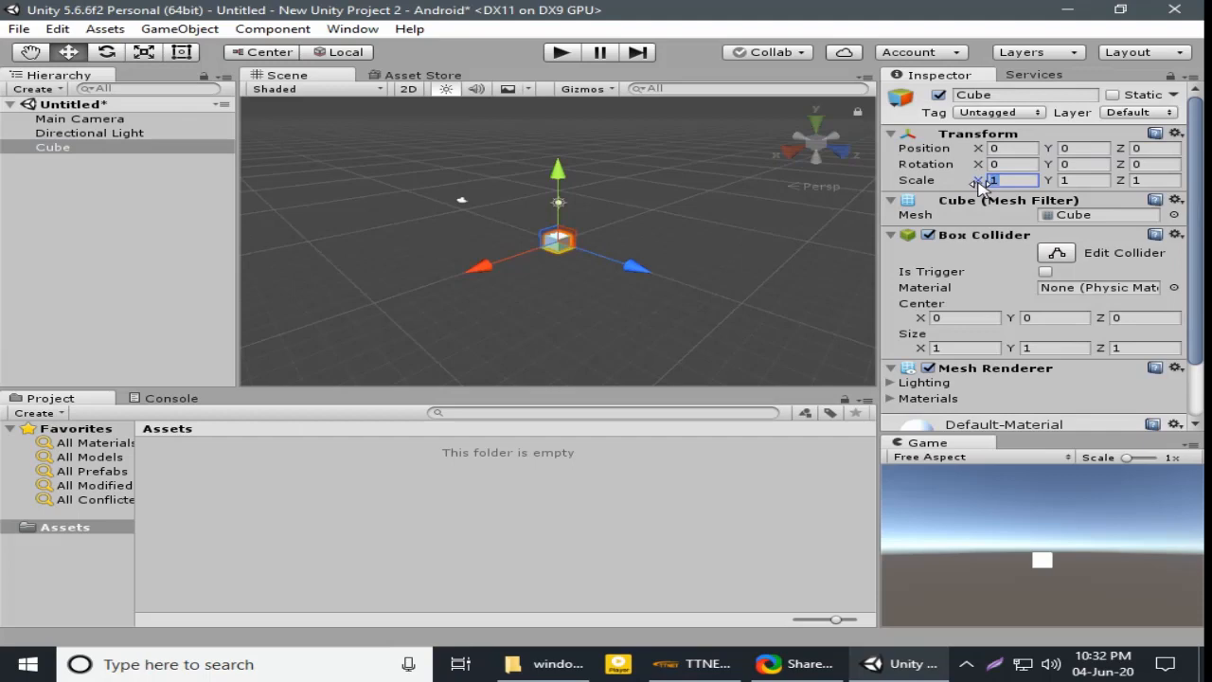
pyautogui.write('50')
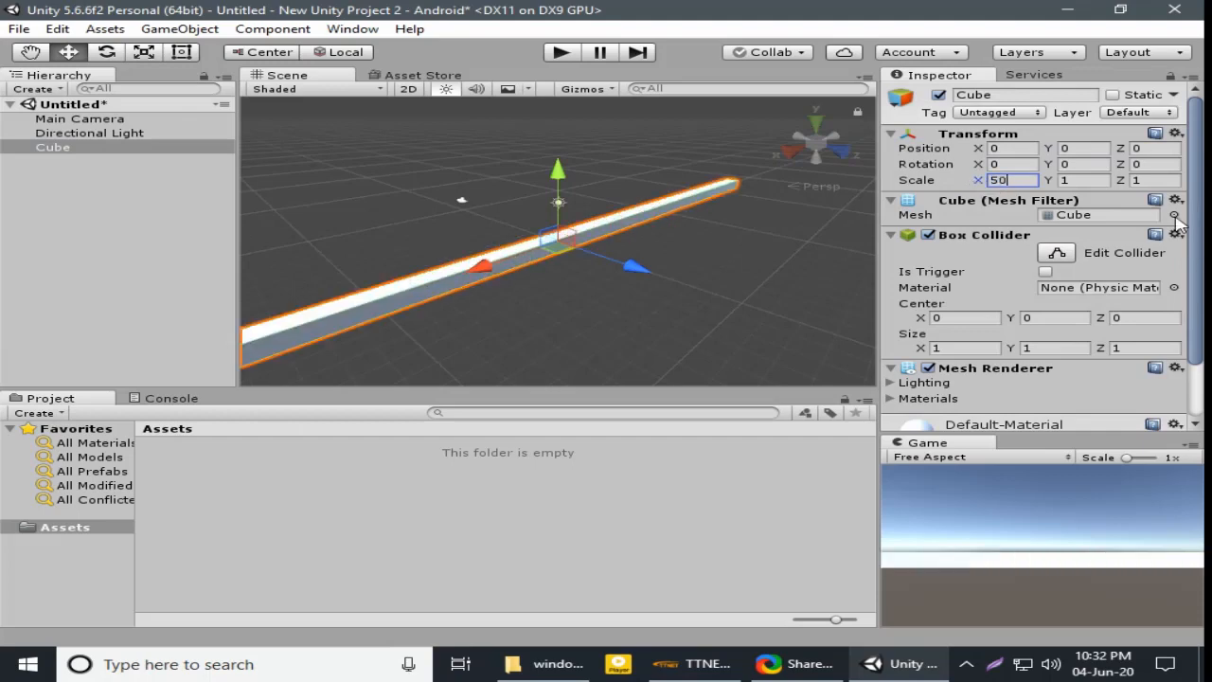
pyautogui.click(1136, 180)
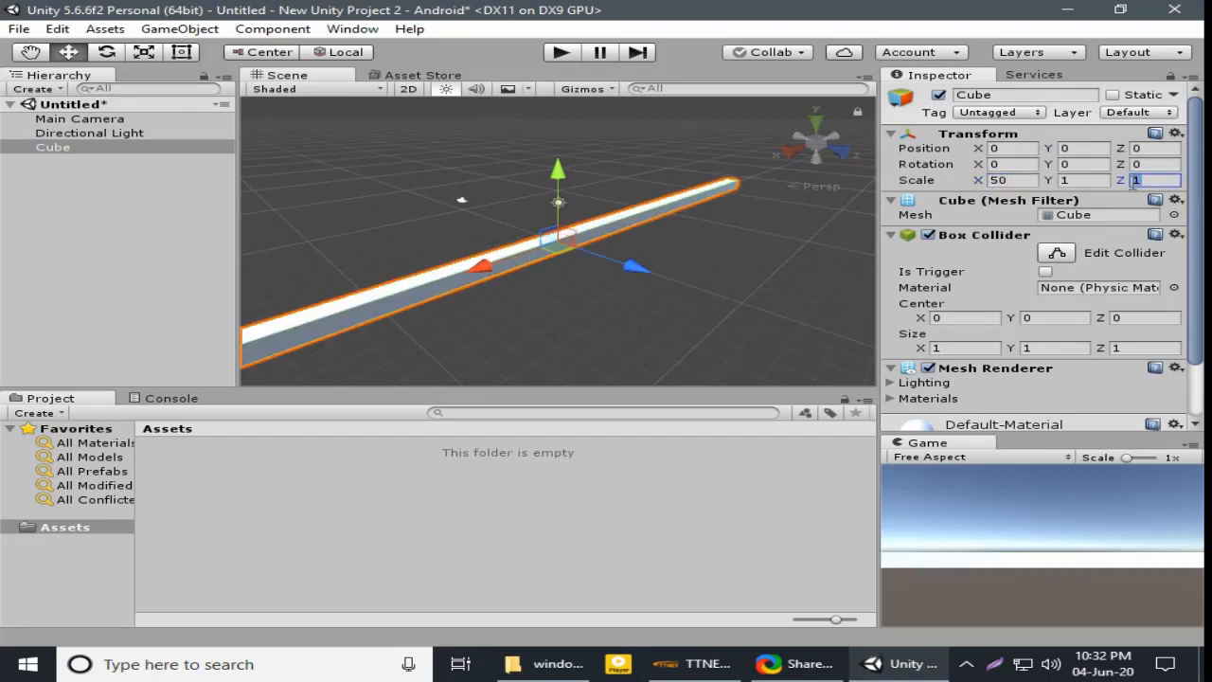
pyautogui.write('100')
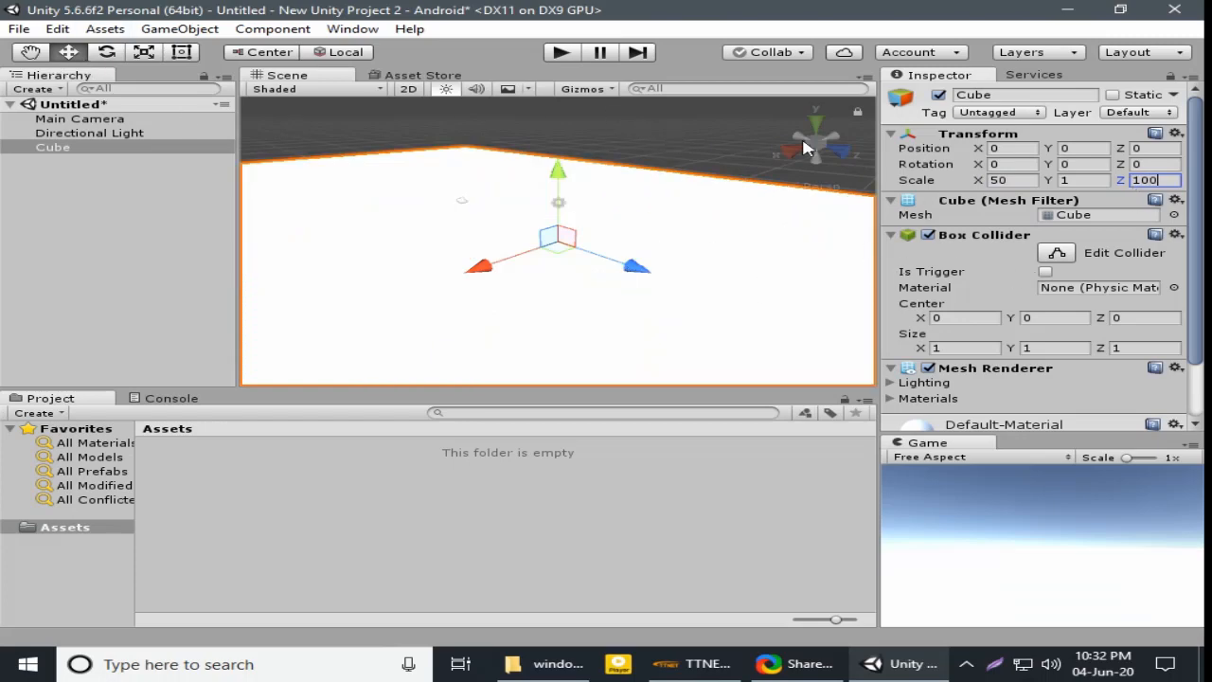
# Step: Activate the Hand tool, select the Main Camera and turn the Scene view to Front
pyautogui.click(846, 154)
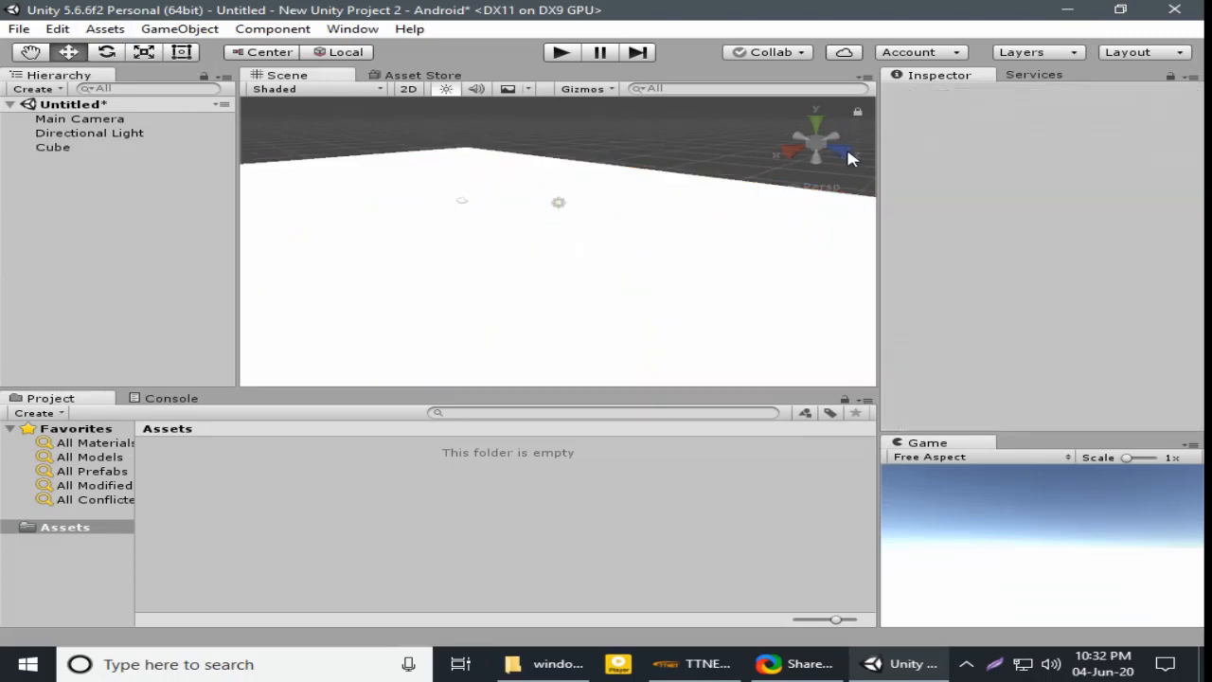
pyautogui.click(34, 54)
pyautogui.click(52, 149)
pyautogui.click(54, 132)
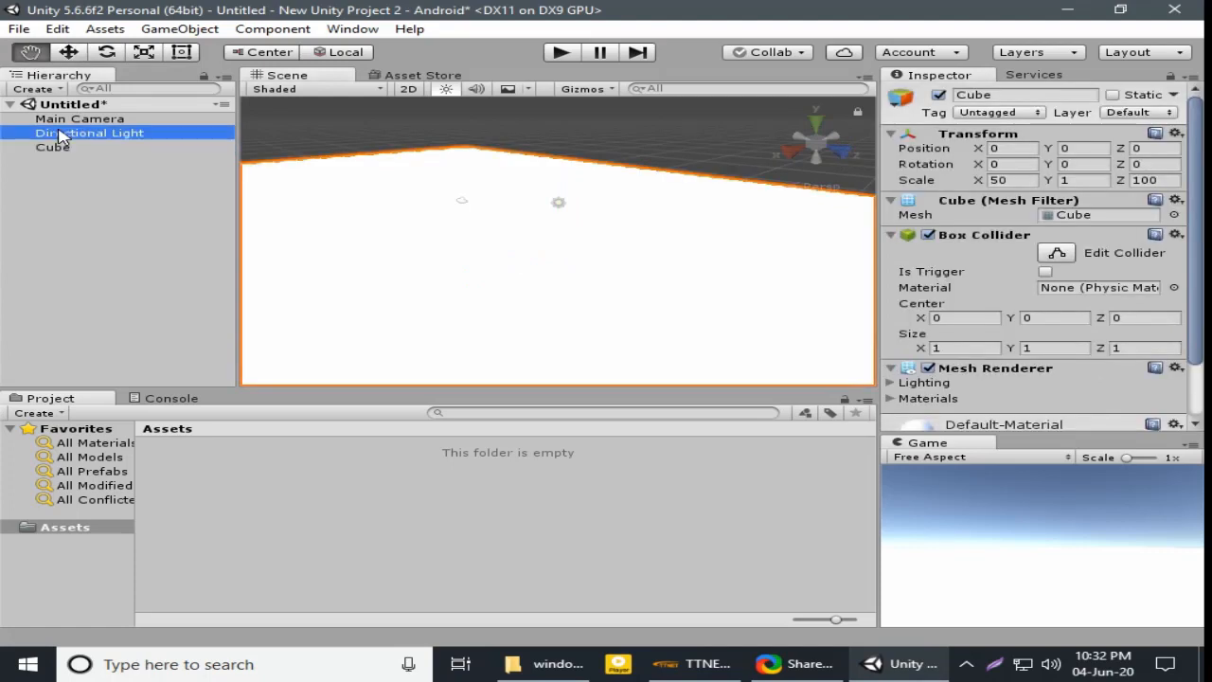
pyautogui.click(67, 118)
pyautogui.click(858, 117)
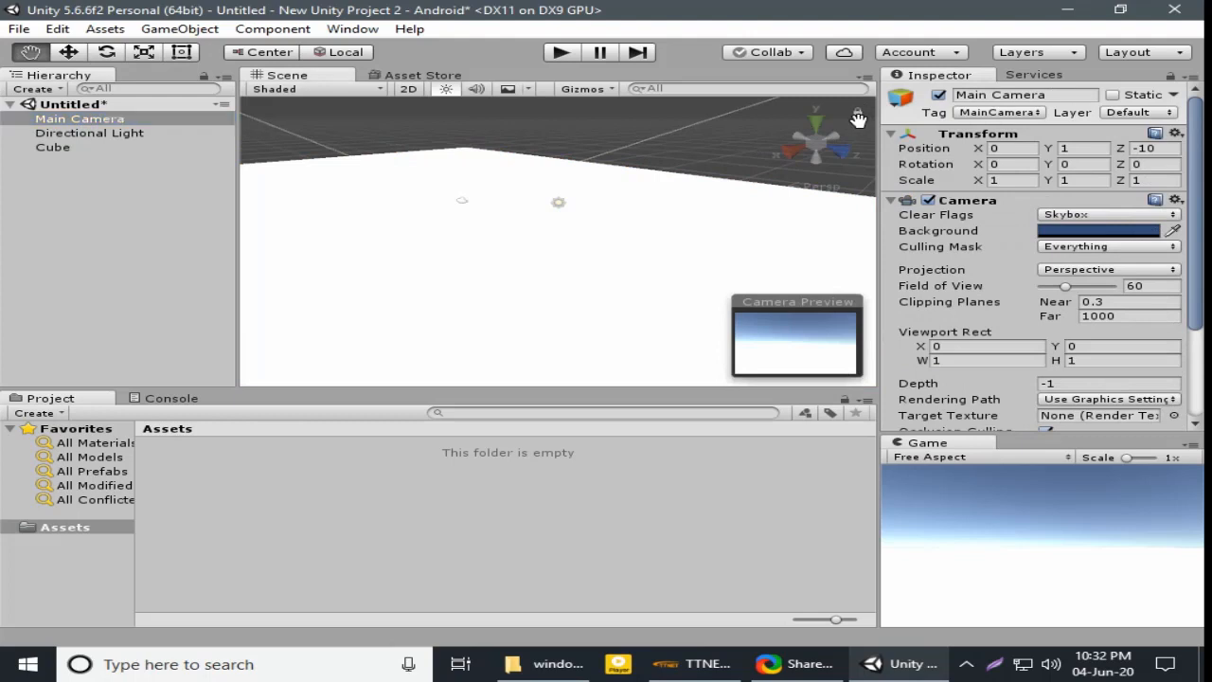
pyautogui.click(853, 153)
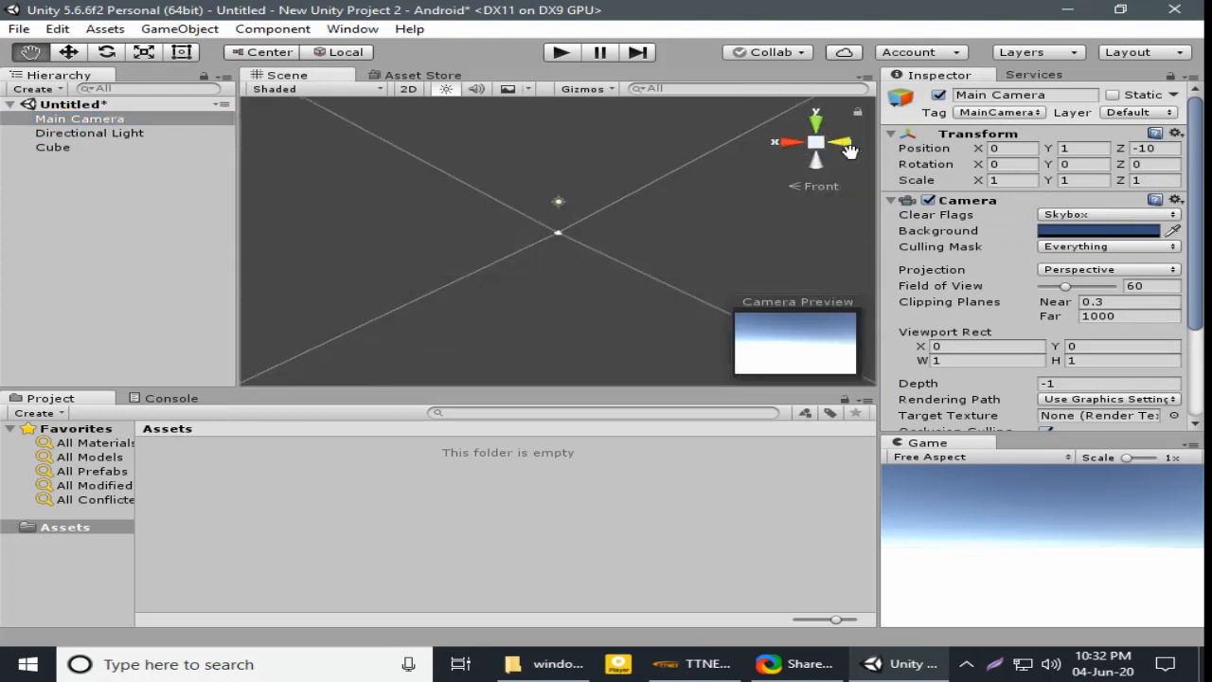
# Step: Move the Cube straight down with the Move tool to about -5.49 on Y
pyautogui.click(846, 148)
pyautogui.click(68, 52)
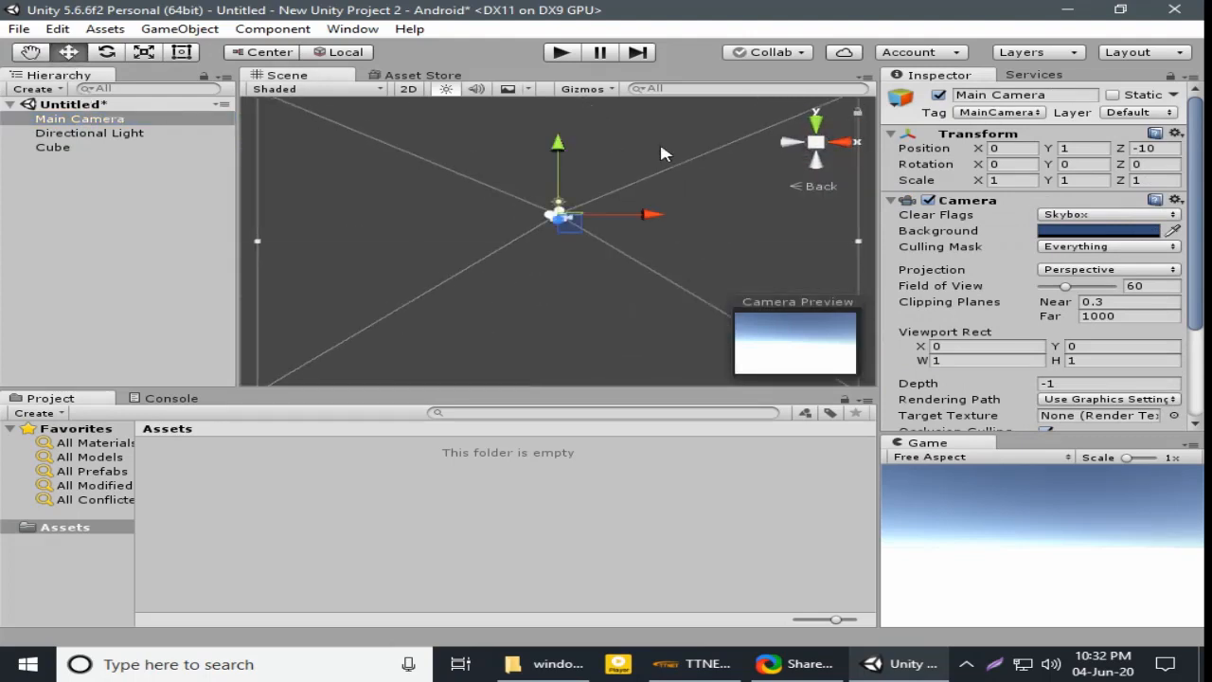
pyautogui.click(68, 189)
pyautogui.click(65, 147)
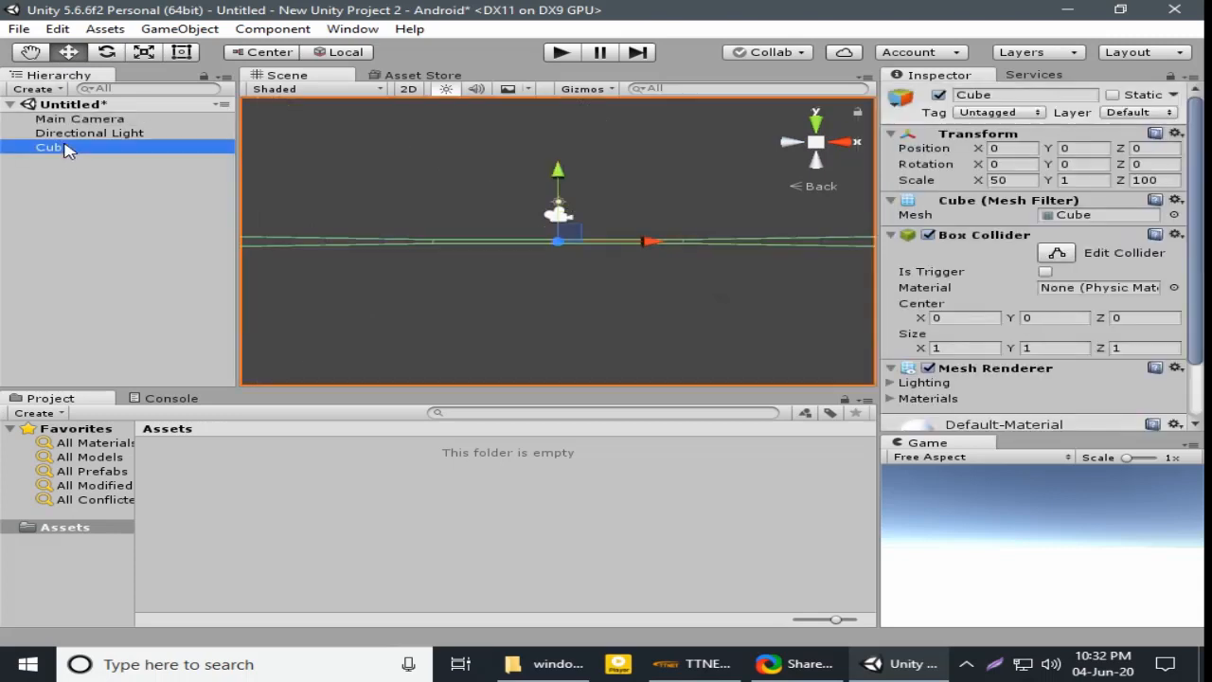
pyautogui.click(66, 147)
pyautogui.moveTo(559, 175); pyautogui.dragTo(581, 290)
pyautogui.scroll(-10, 572, 279)
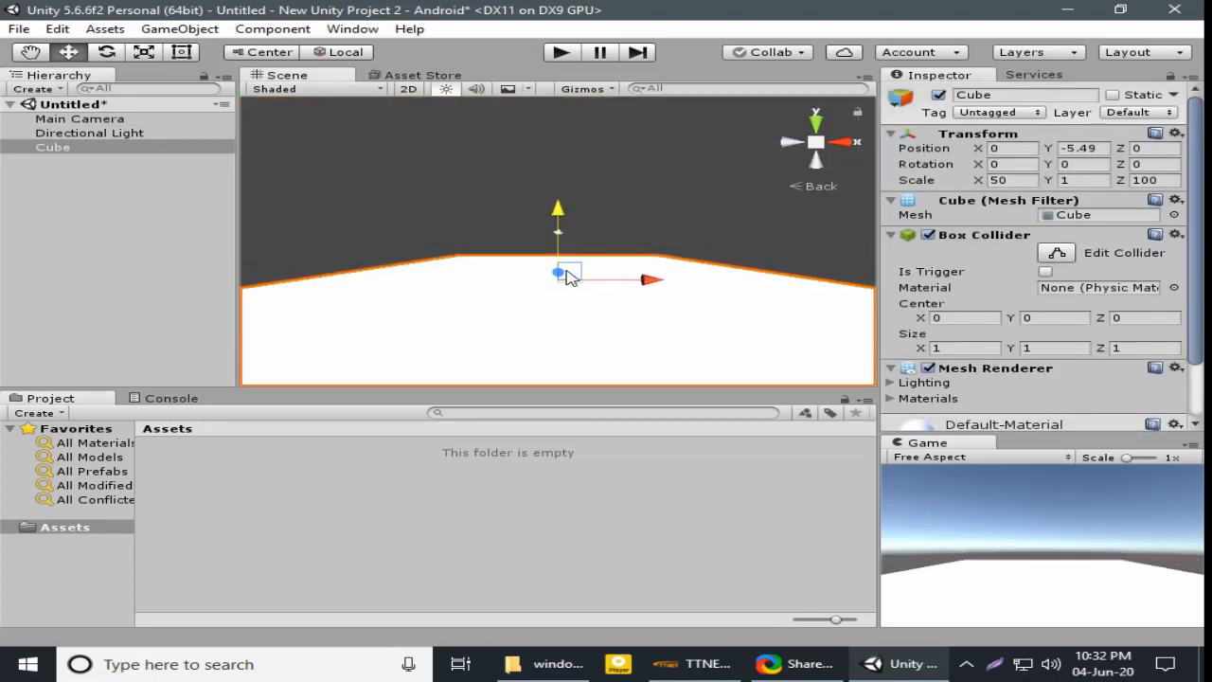
pyautogui.click(346, 92)
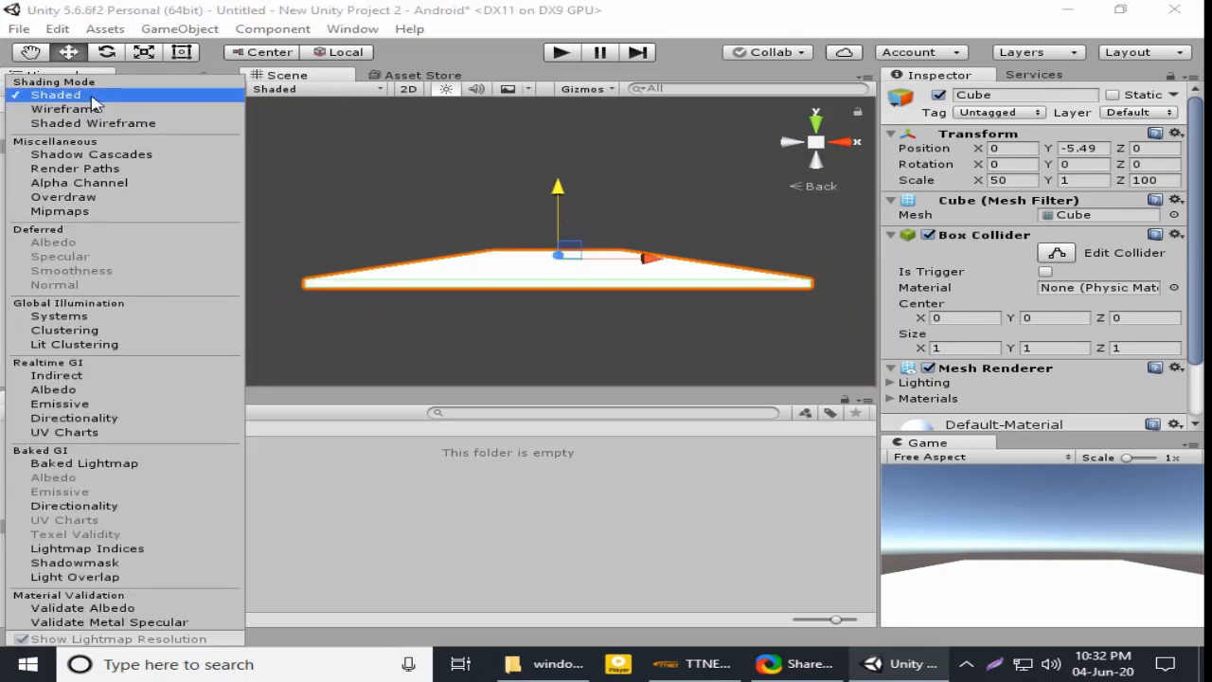
pyautogui.click(97, 109)
pyautogui.click(56, 95)
pyautogui.click(615, 235)
pyautogui.click(111, 120)
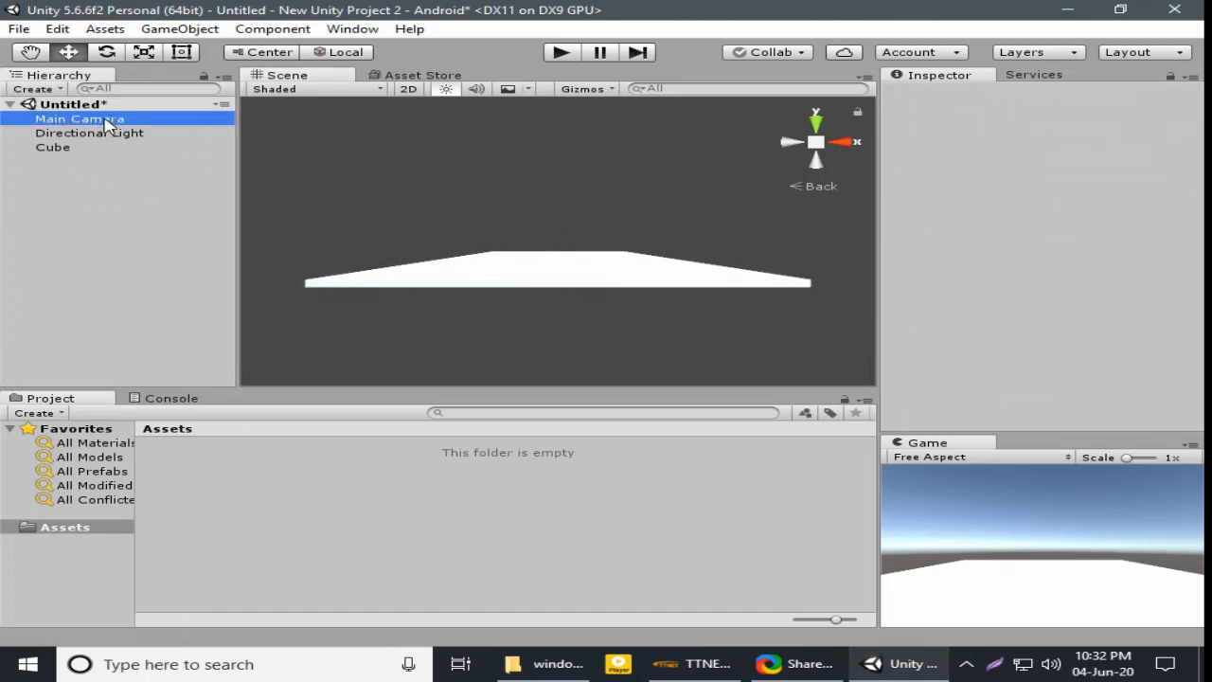
pyautogui.click(155, 265)
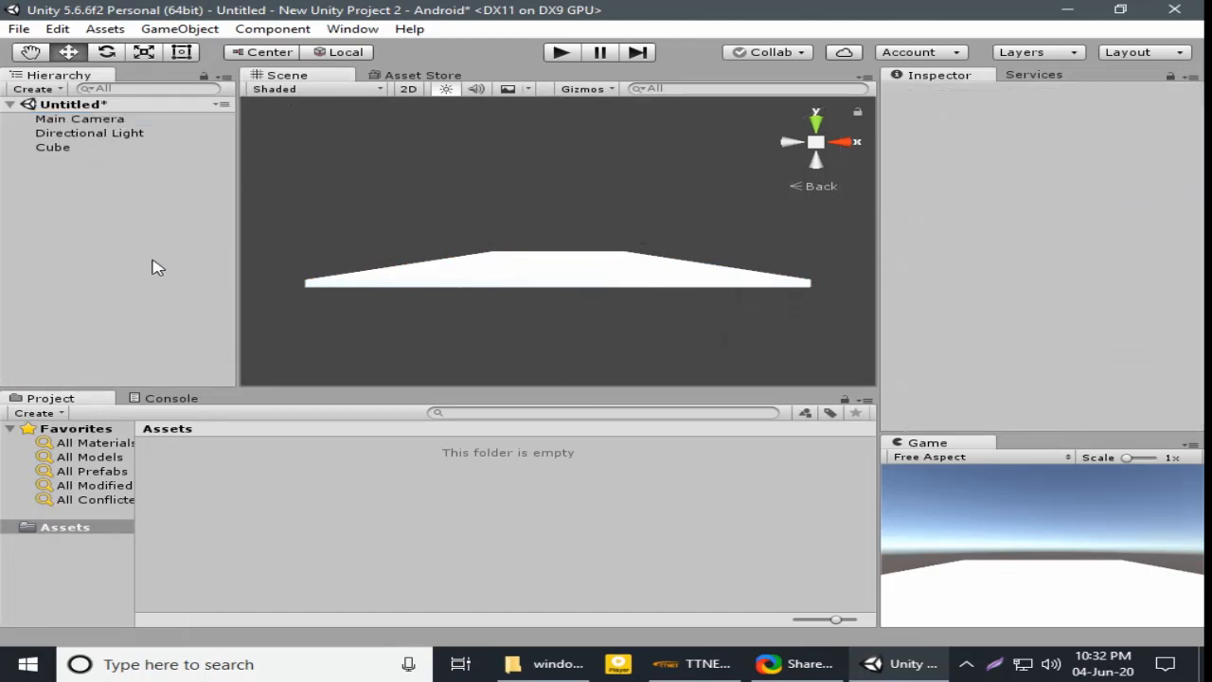
# Step: Lower the Cube further to about -14.9 on Y and switch to the Hand tool
pyautogui.click(68, 148)
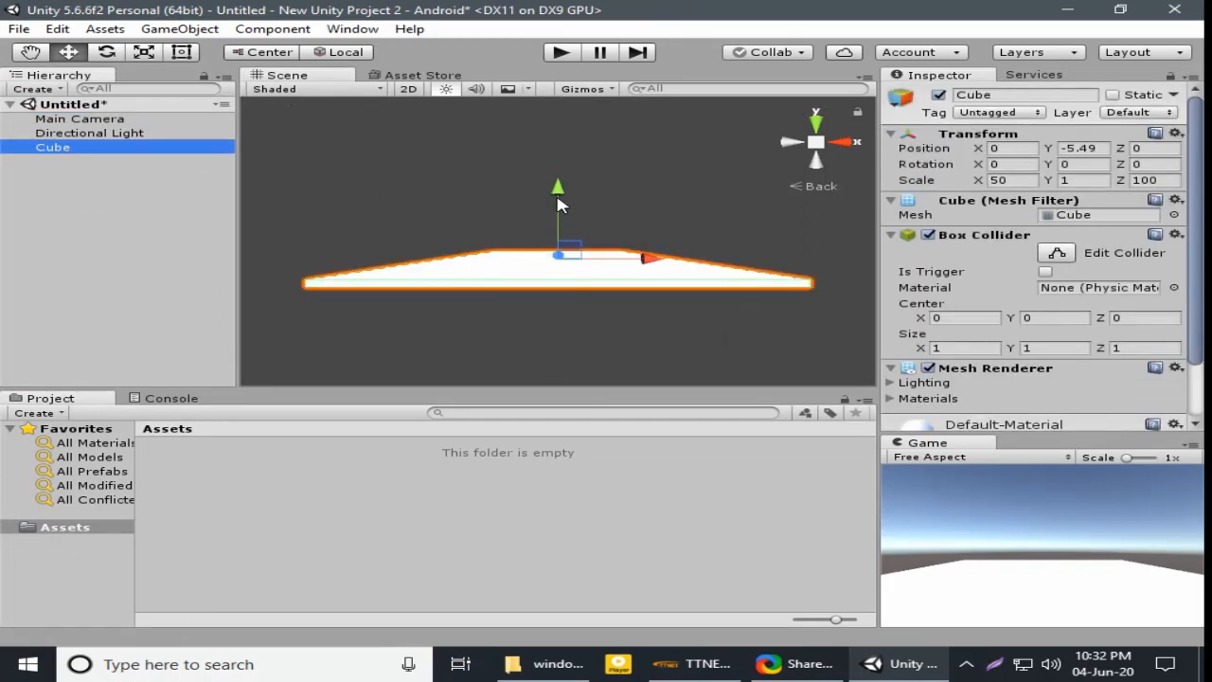
pyautogui.moveTo(557, 203); pyautogui.dragTo(562, 228)
pyautogui.press('q')
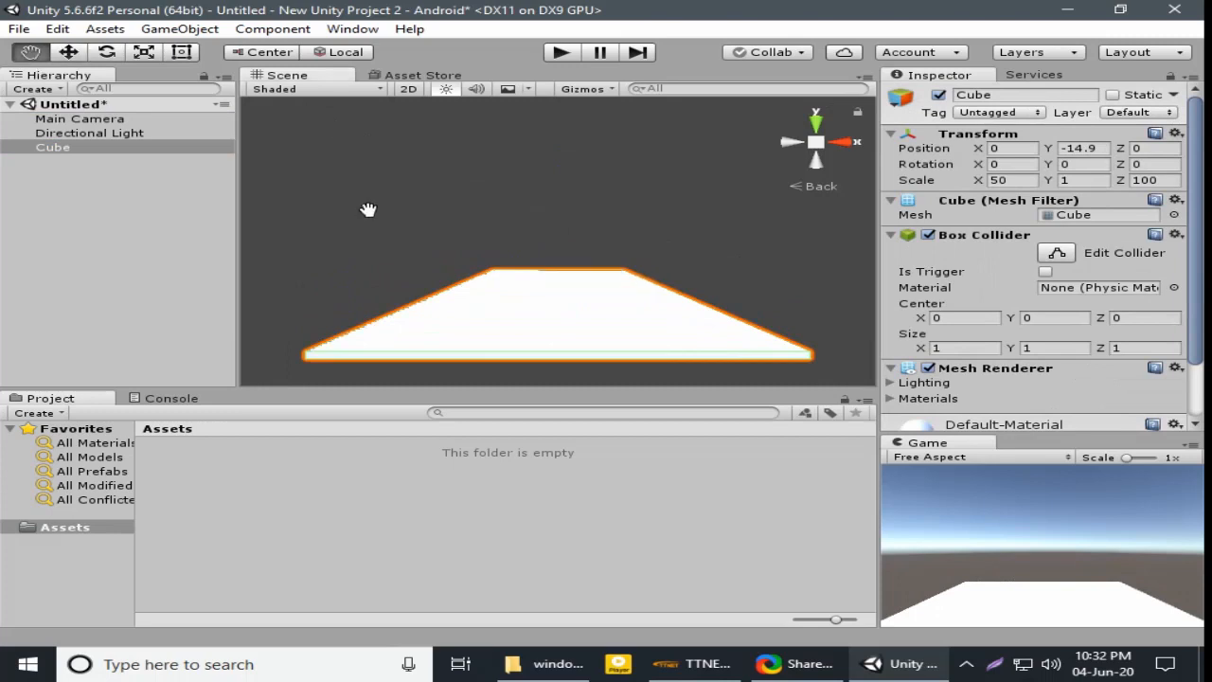
pyautogui.moveTo(368, 209); pyautogui.dragTo(533, 319)
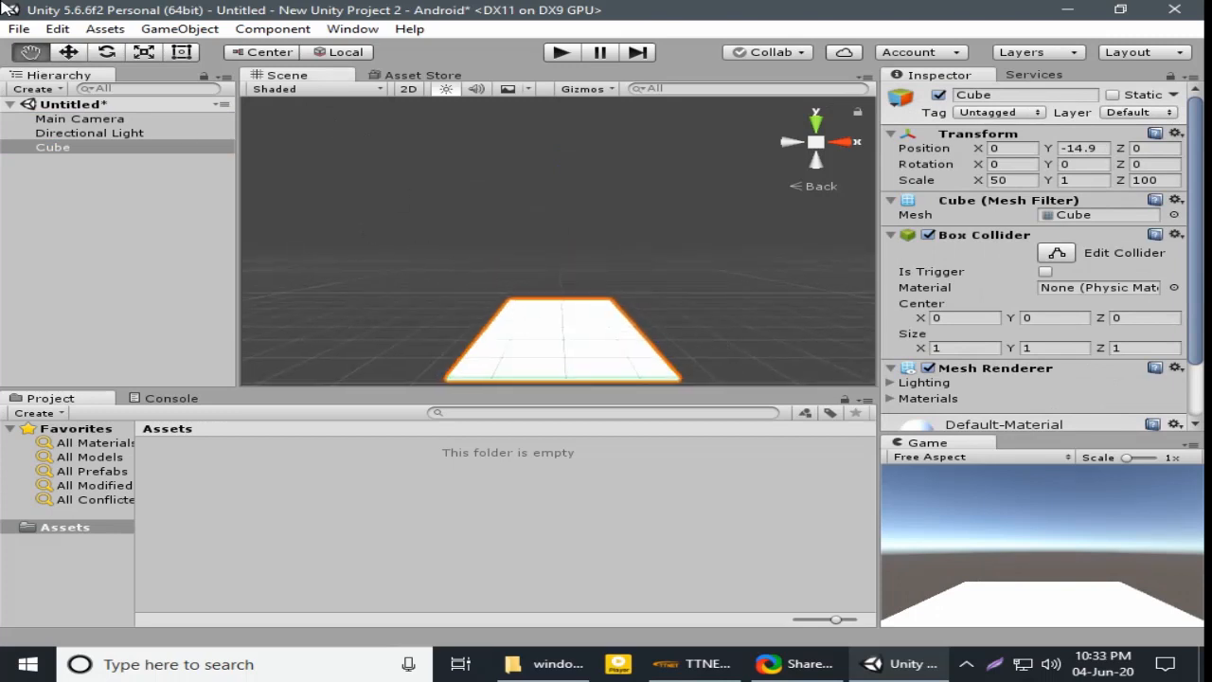
# Step: Build the Android player from the Build Settings as an apk named HEllo in the New Unity Project 2 folder
pyautogui.click(19, 29)
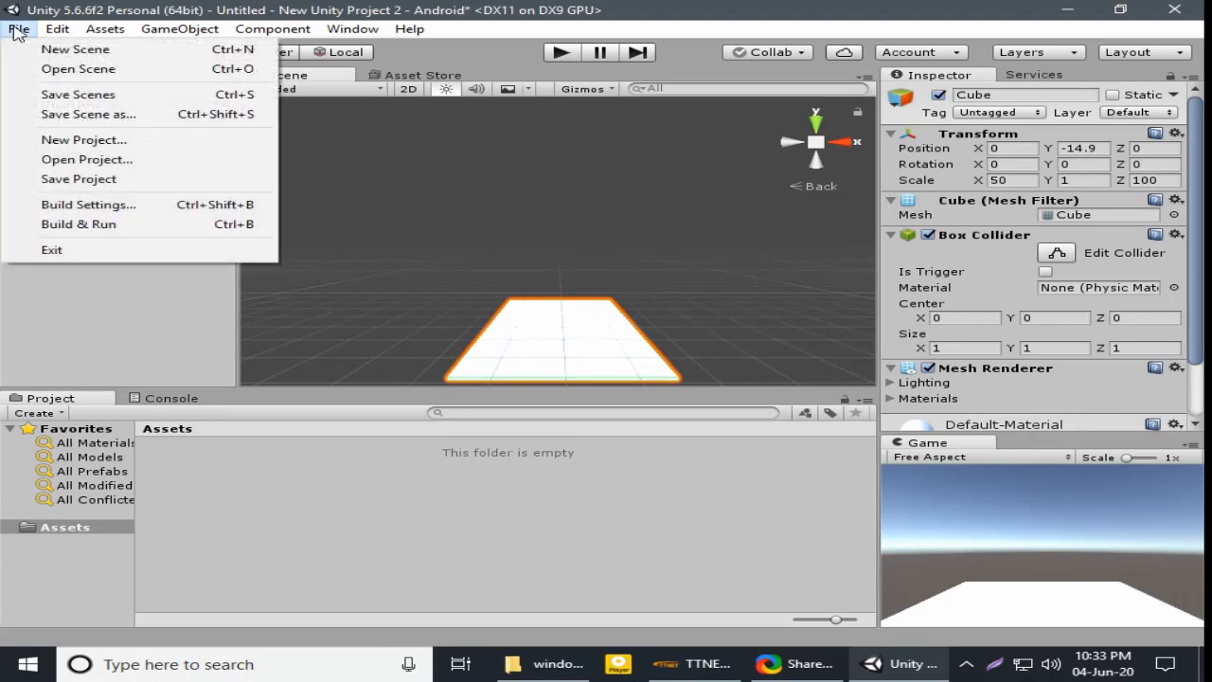
pyautogui.click(106, 210)
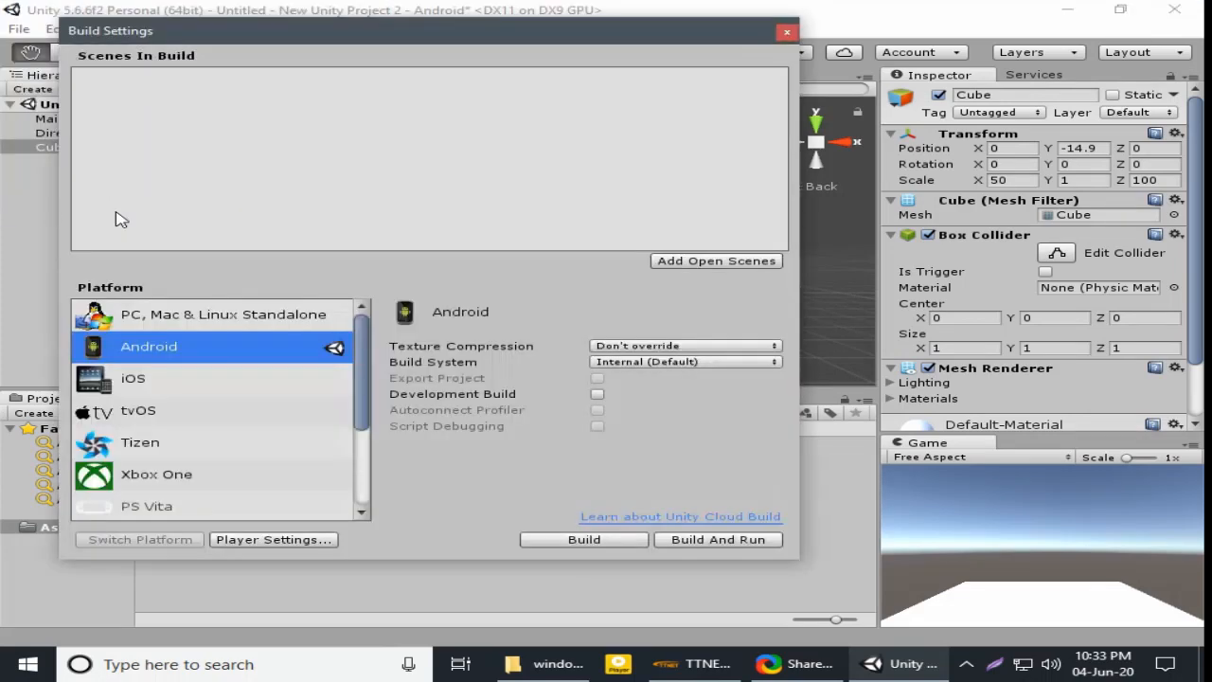
pyautogui.click(597, 539)
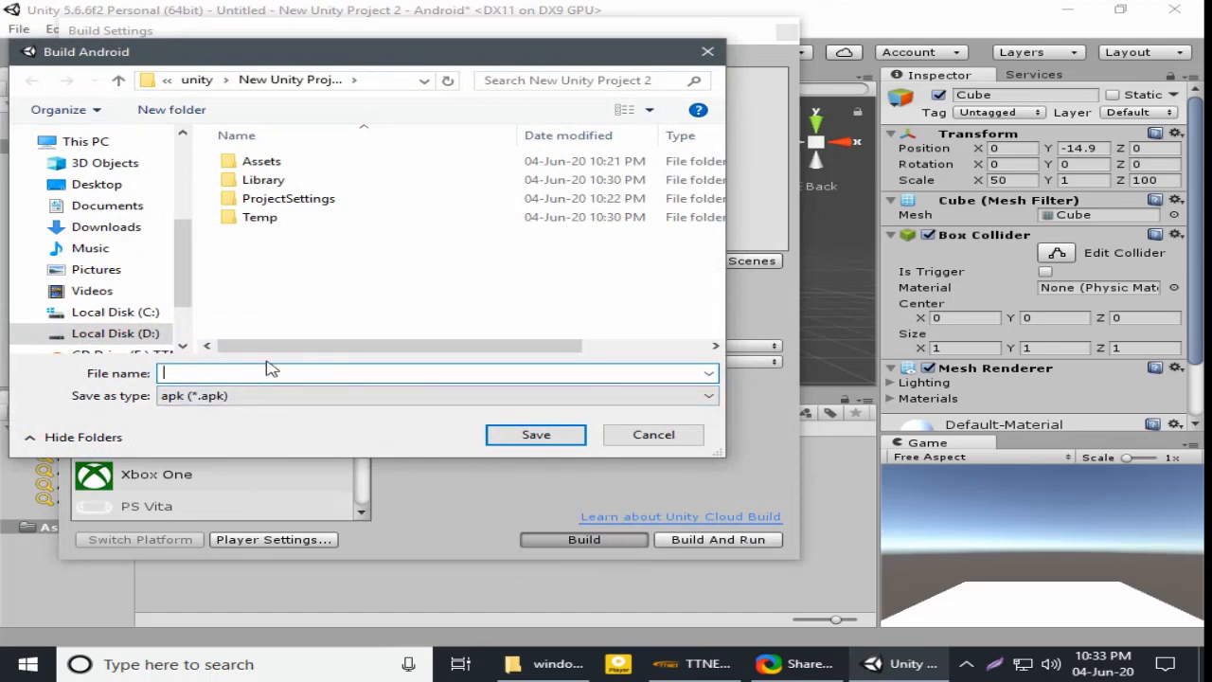
pyautogui.write('HE')
pyautogui.write('E')
pyautogui.write('llo')
pyautogui.click(536, 434)
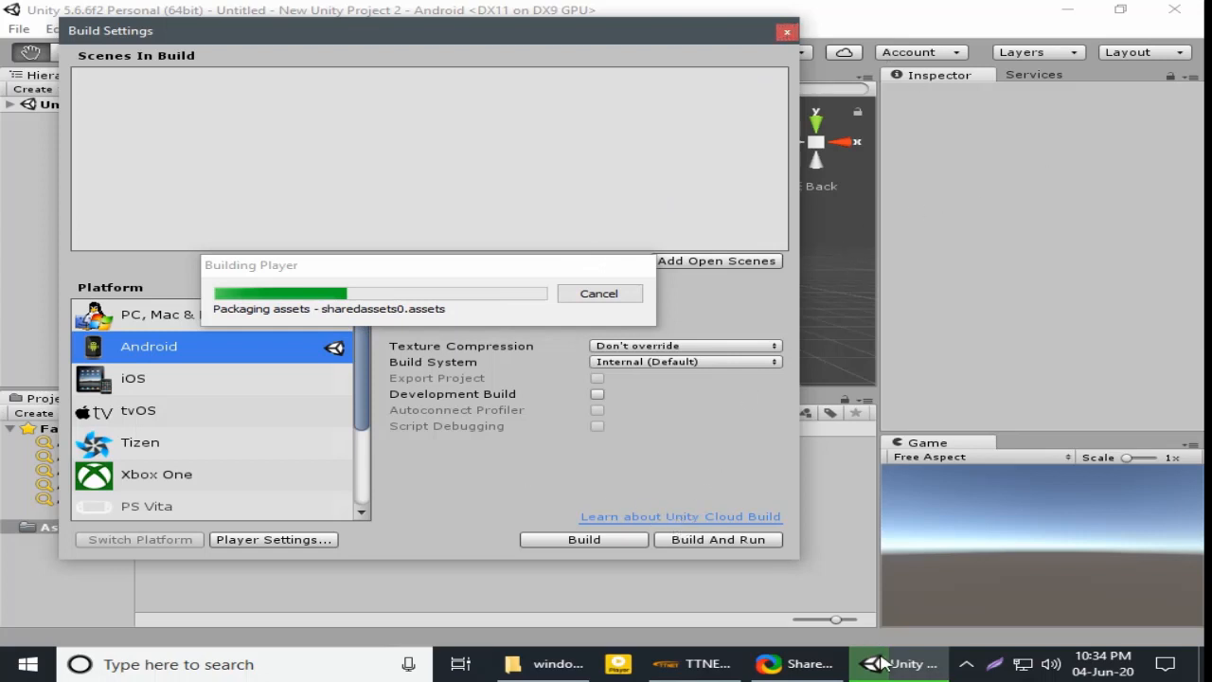
pyautogui.click(795, 668)
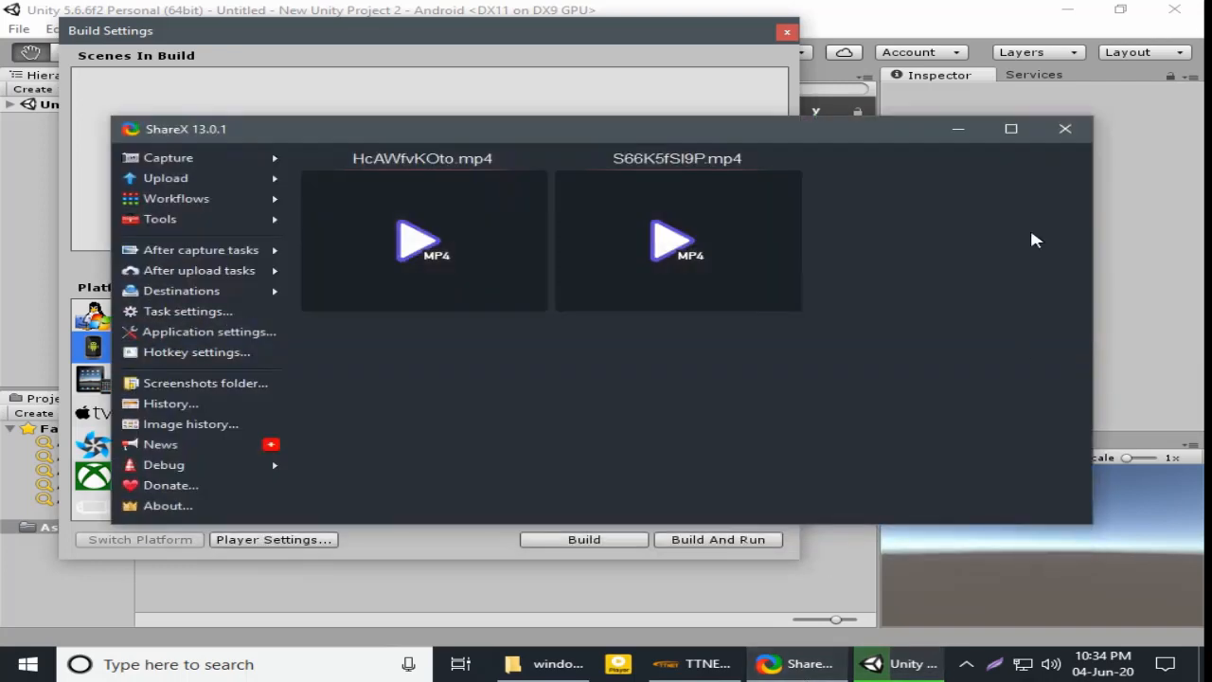
pyautogui.click(958, 129)
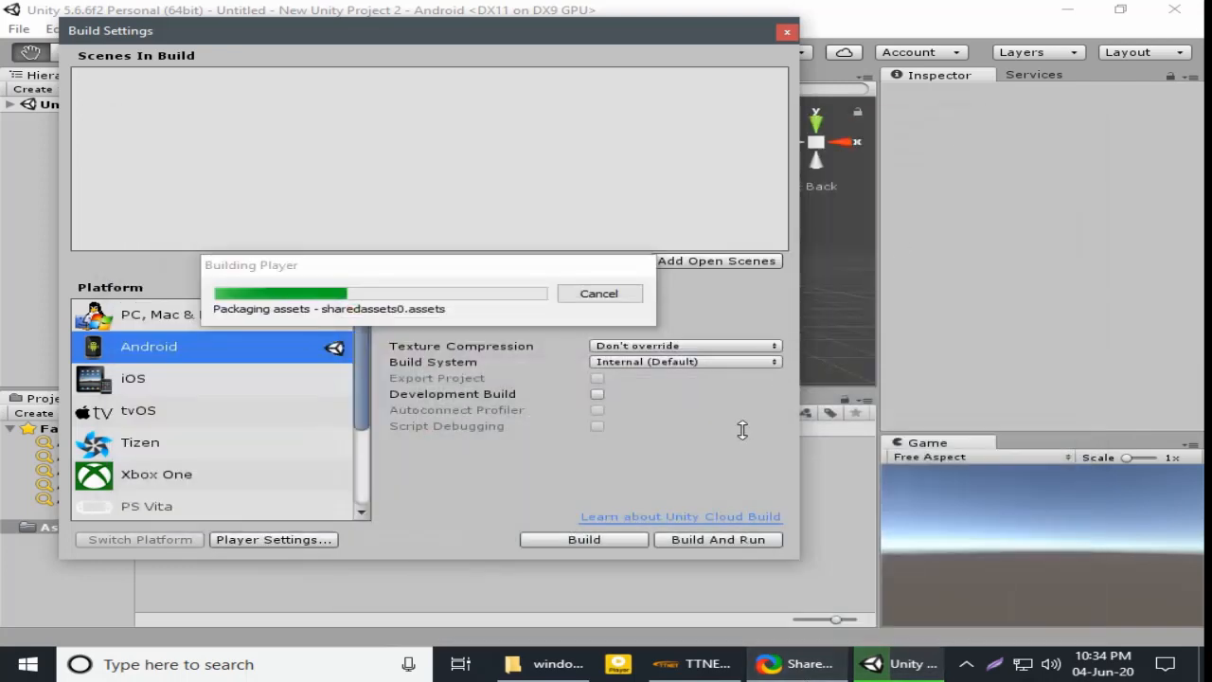
pyautogui.click(554, 664)
pyautogui.click(554, 664)
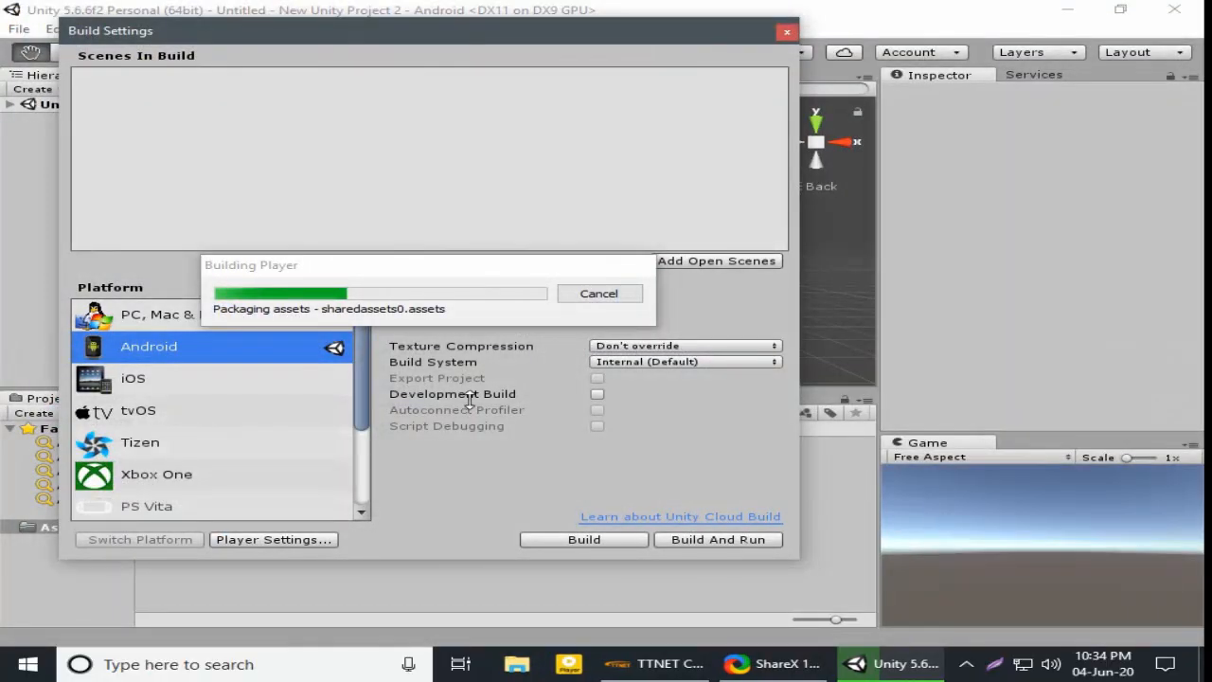